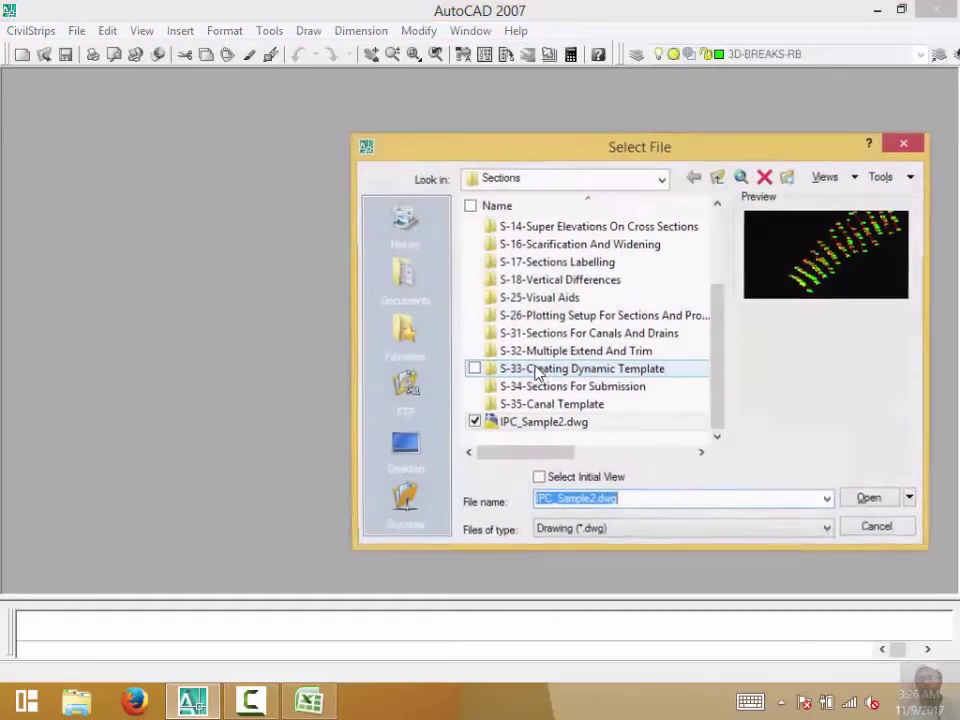
Open PlanDistribution.dwg from Features_Workshop > Mapping > M-30-Plans Distribution
click(660, 180)
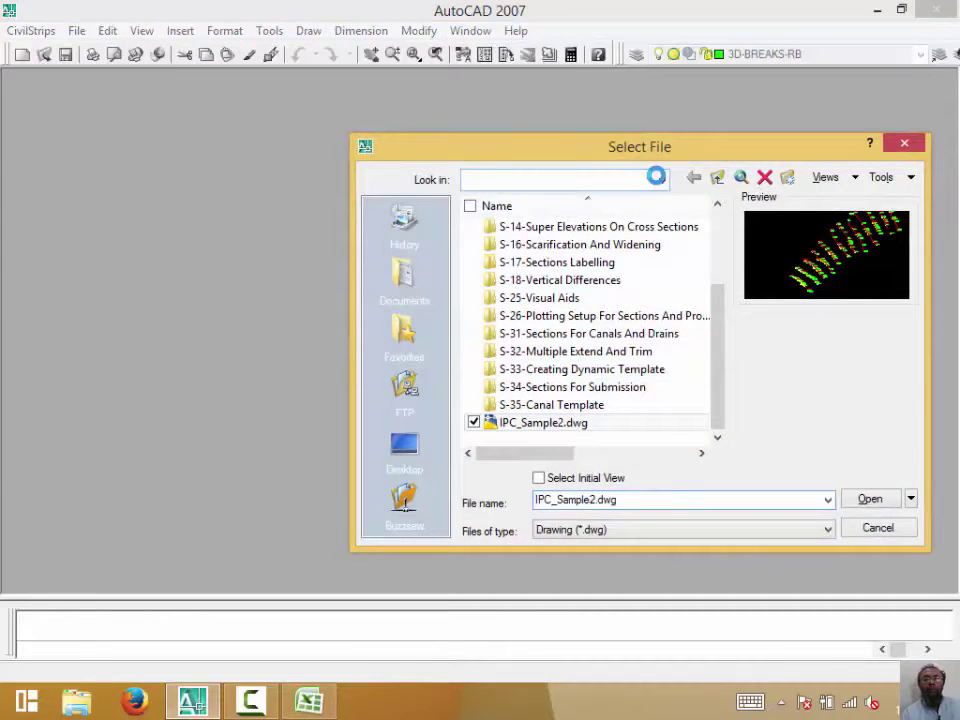
click(595, 379)
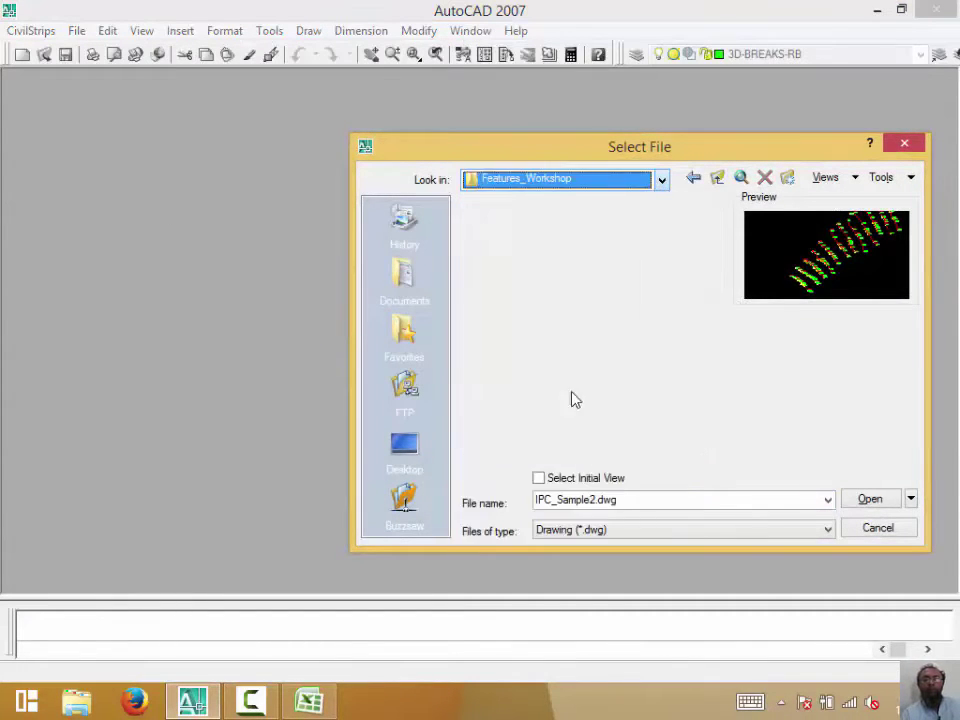
double_click(535, 245)
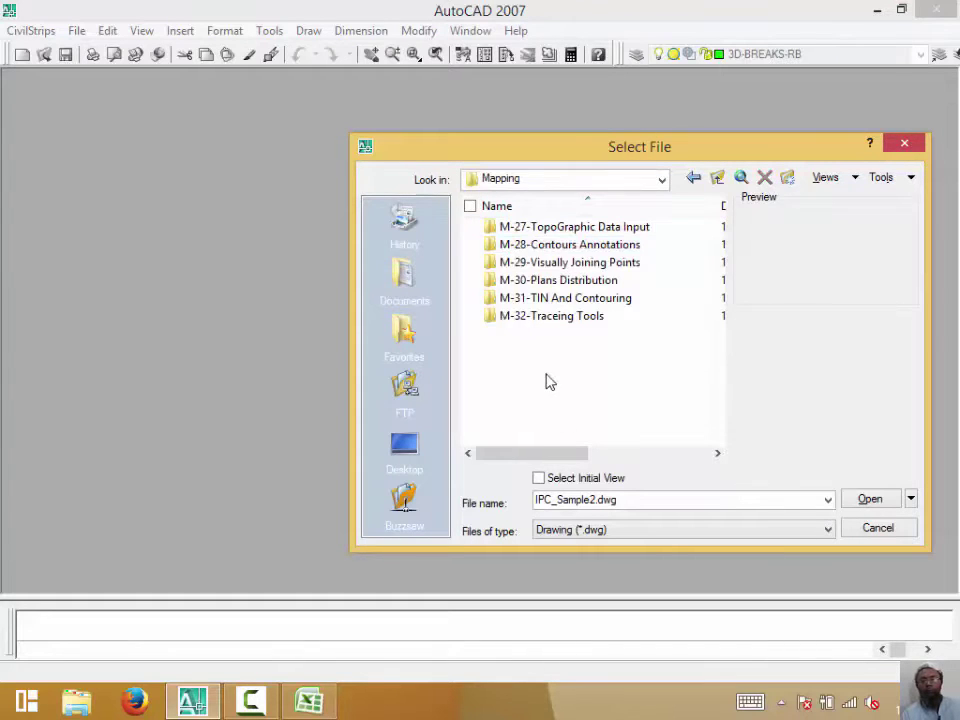
click(600, 280)
click(850, 502)
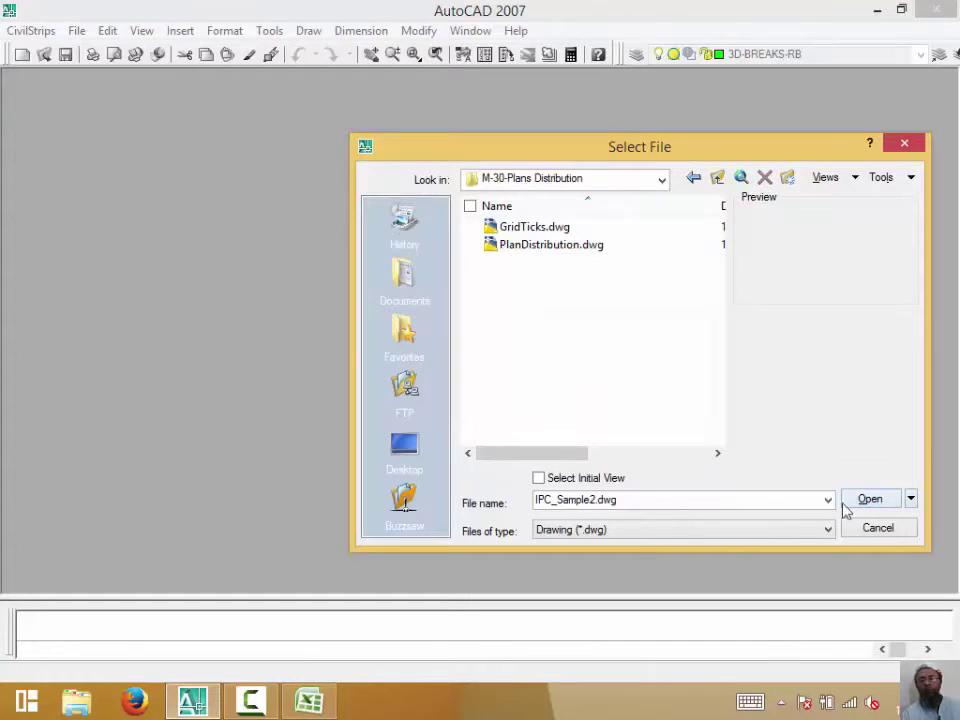
click(577, 250)
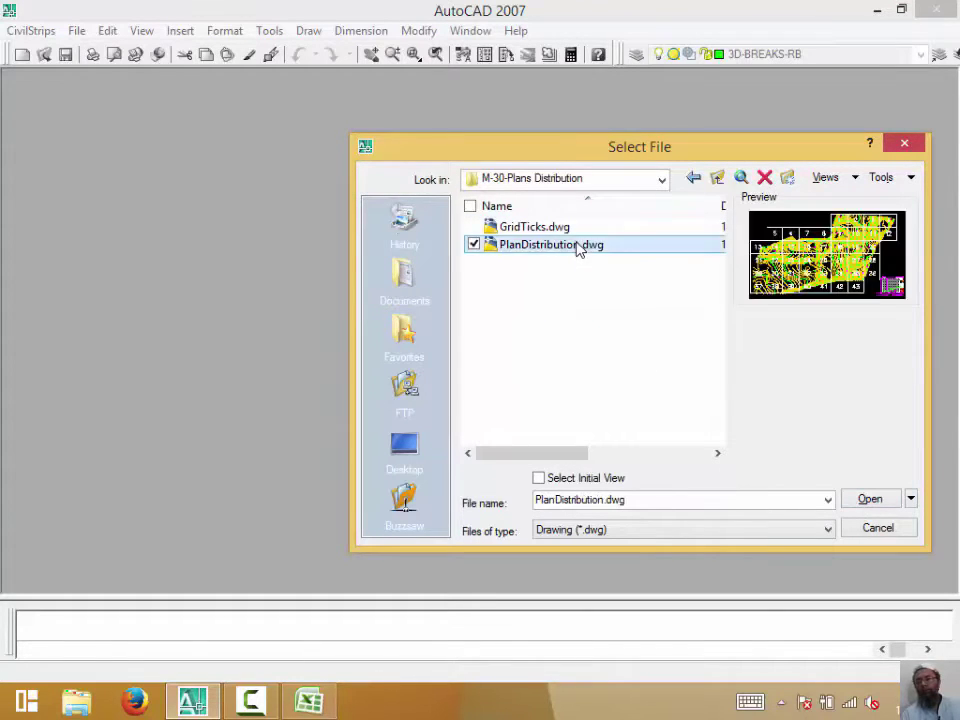
click(872, 503)
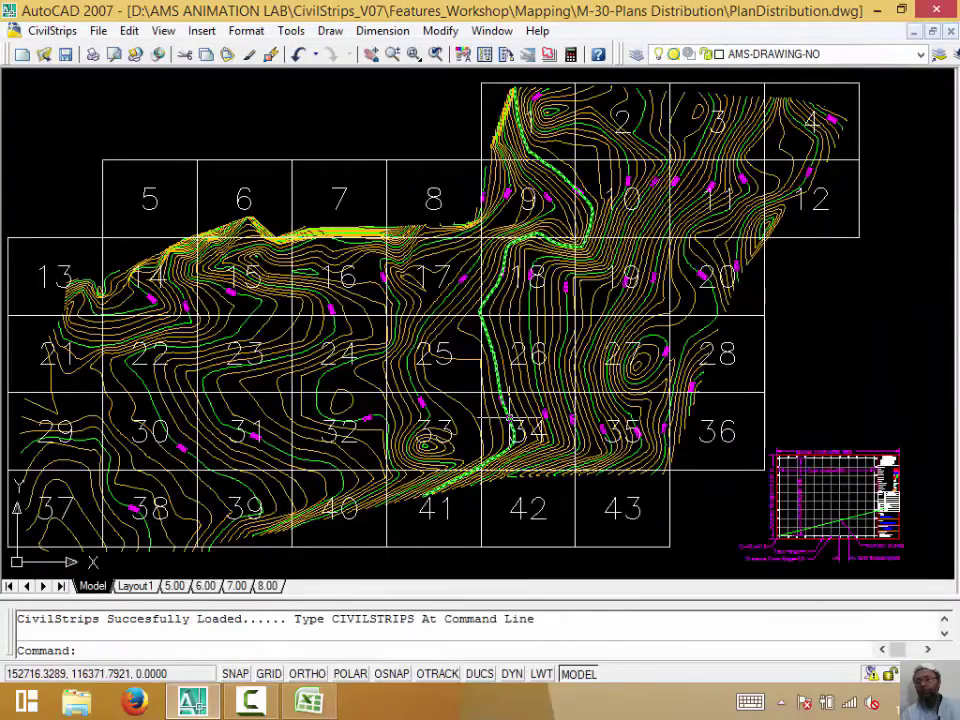
middle_drag(508, 418, 606, 381)
click(175, 586)
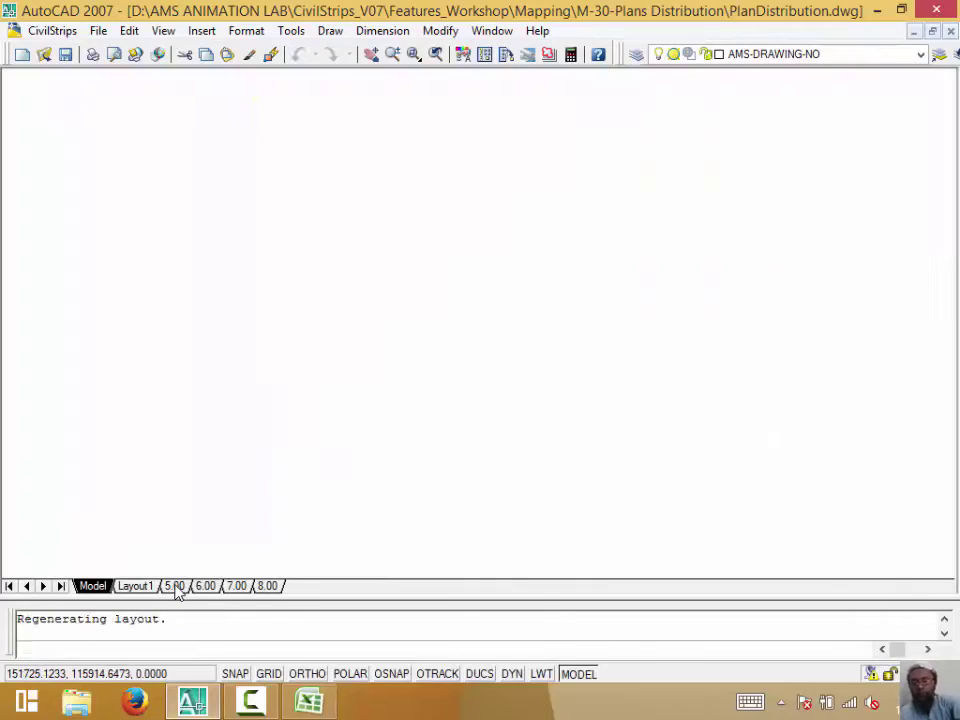
scroll(243, 427, up, 3)
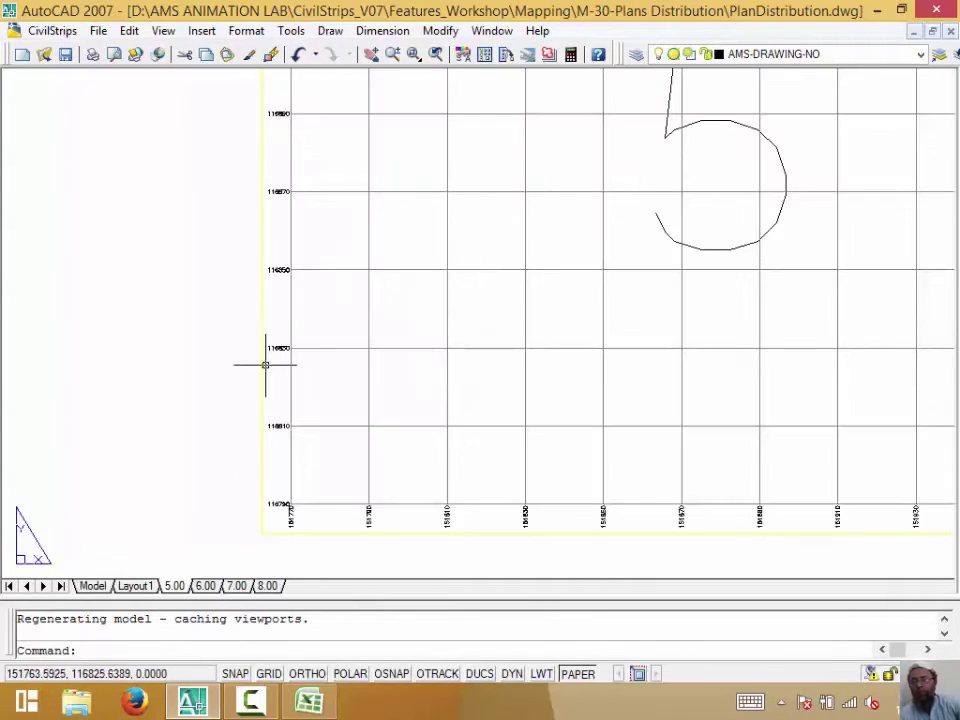
middle_drag(264, 362, 114, 497)
scroll(639, 315, down, 2)
middle_drag(639, 315, 468, 440)
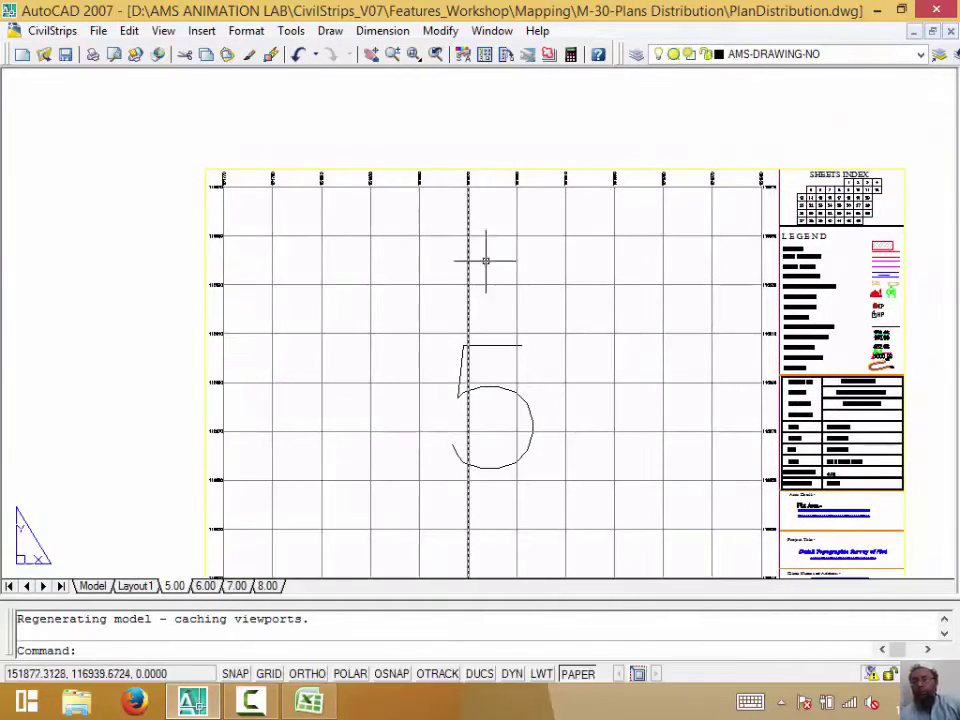
scroll(225, 186, up, 5)
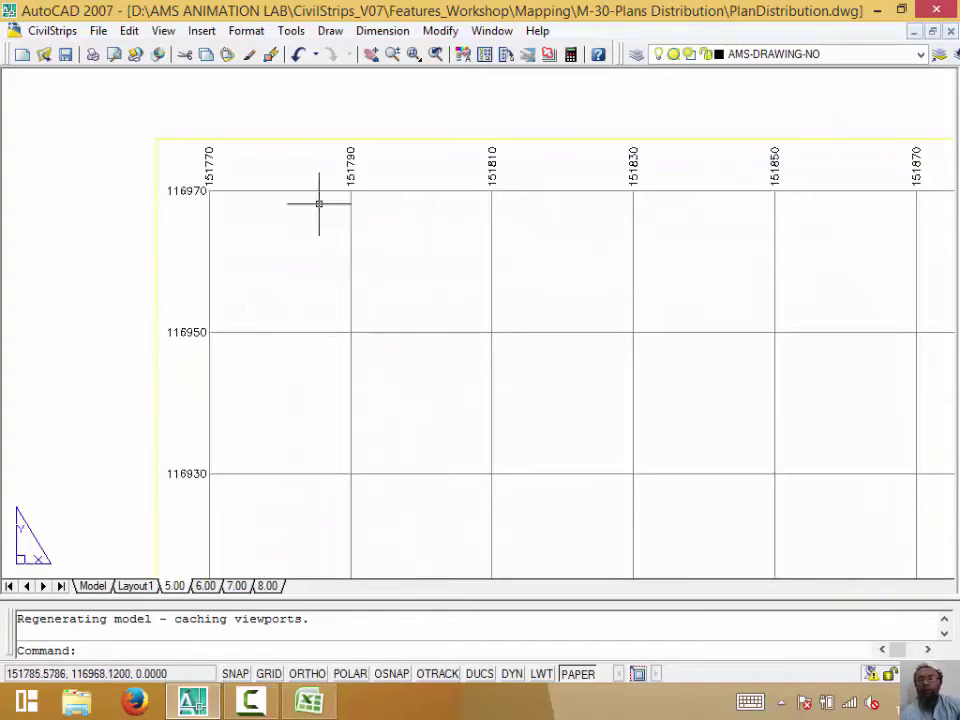
scroll(199, 336, down, 3)
scroll(270, 206, up, 1)
scroll(461, 454, up, 1)
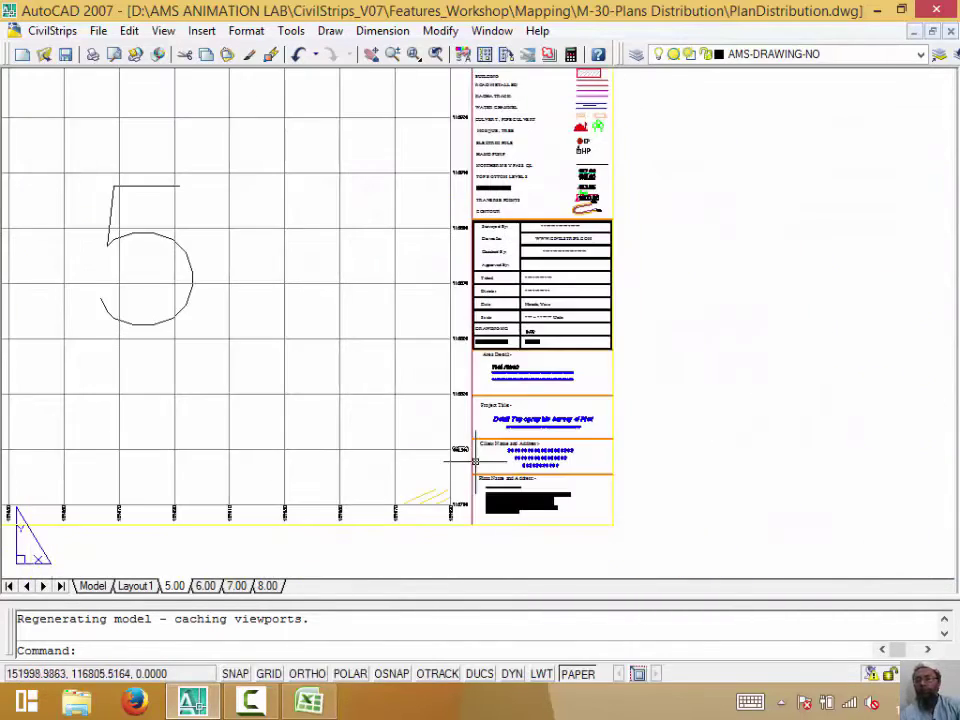
scroll(515, 505, up, 3)
scroll(443, 497, up, 4)
scroll(489, 478, down, 2)
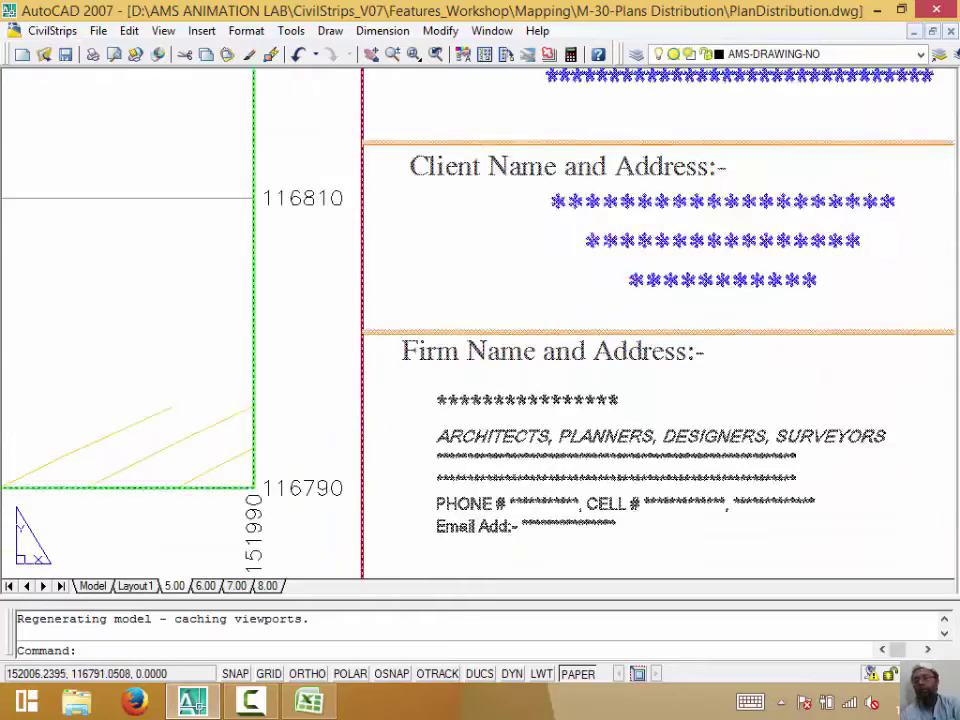
scroll(490, 476, down, 2)
middle_drag(620, 299, 607, 518)
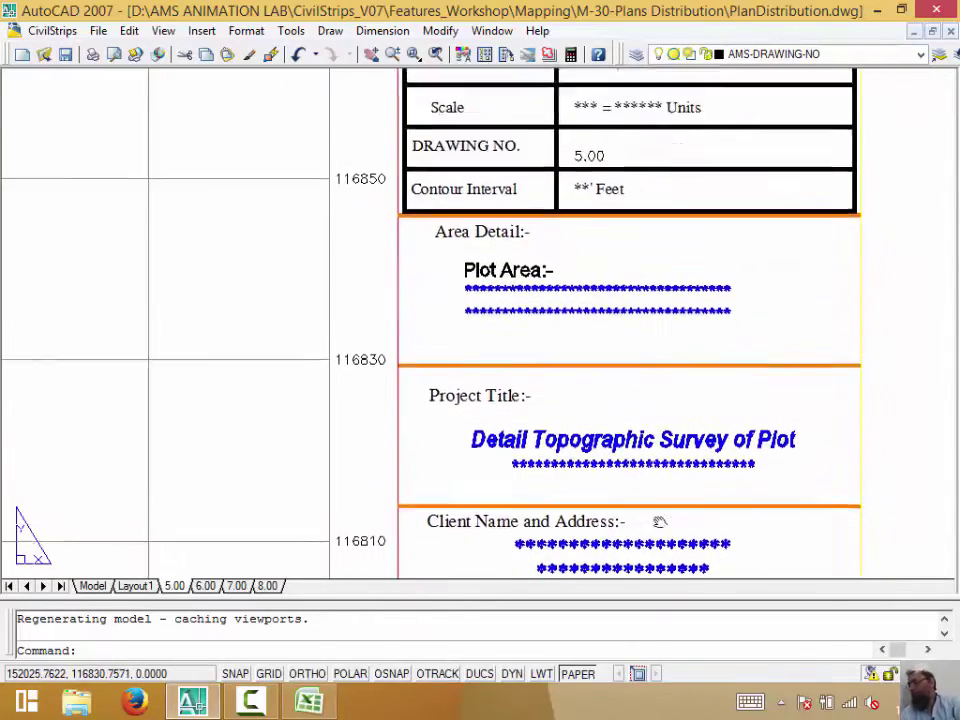
middle_drag(580, 69, 582, 578)
scroll(580, 362, down, 4)
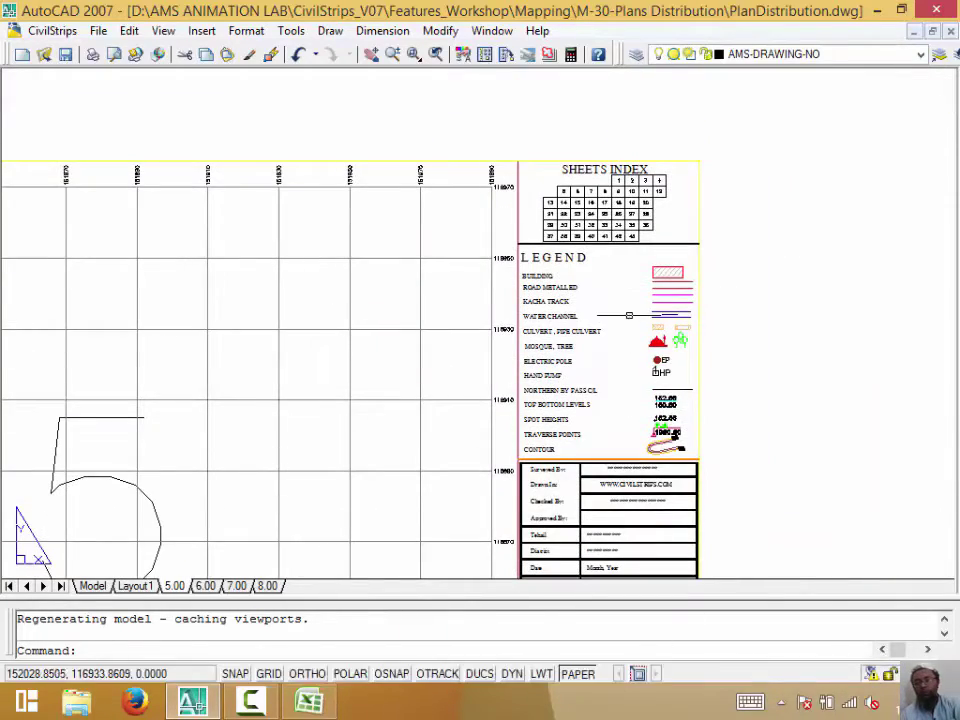
middle_drag(614, 150, 614, 382)
scroll(563, 385, up, 2)
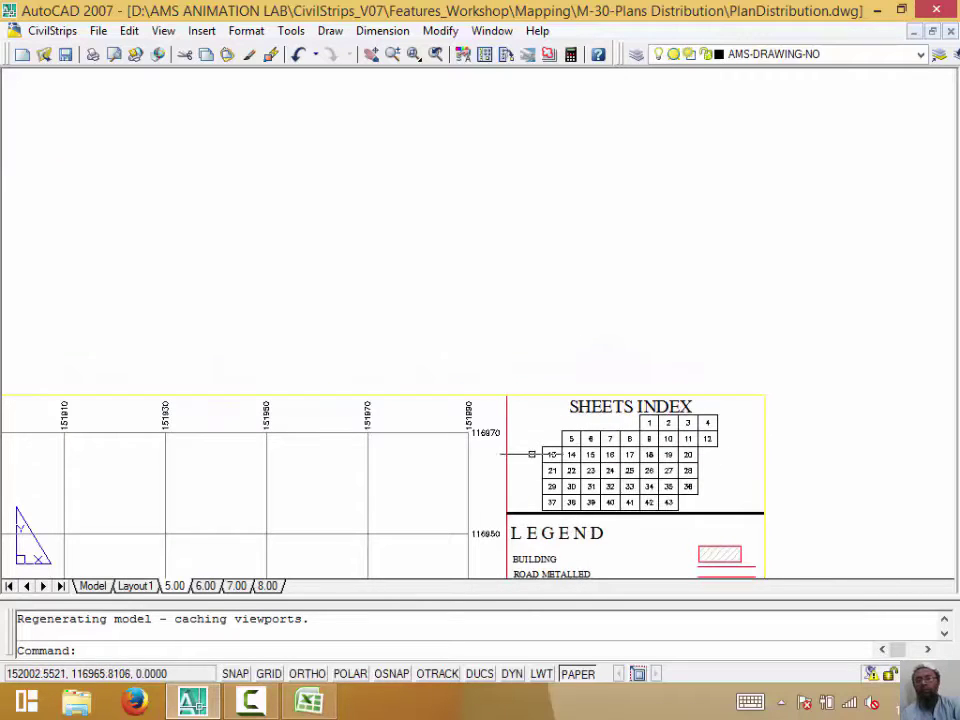
scroll(553, 430, down, 2)
middle_drag(553, 403, 735, 245)
middle_drag(495, 399, 679, 222)
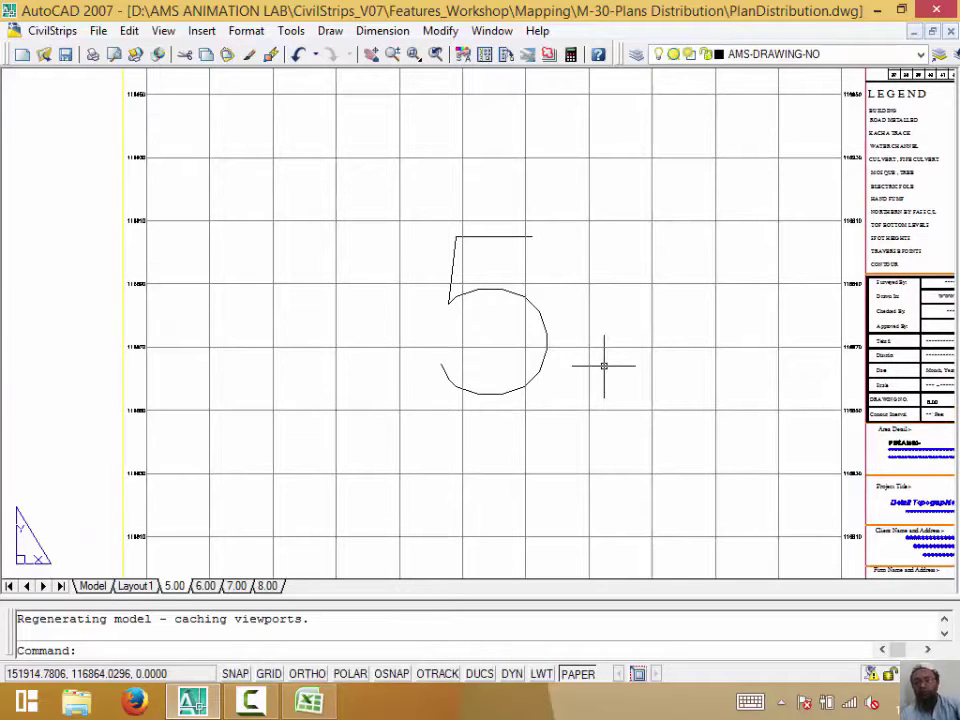
scroll(438, 396, down, 2)
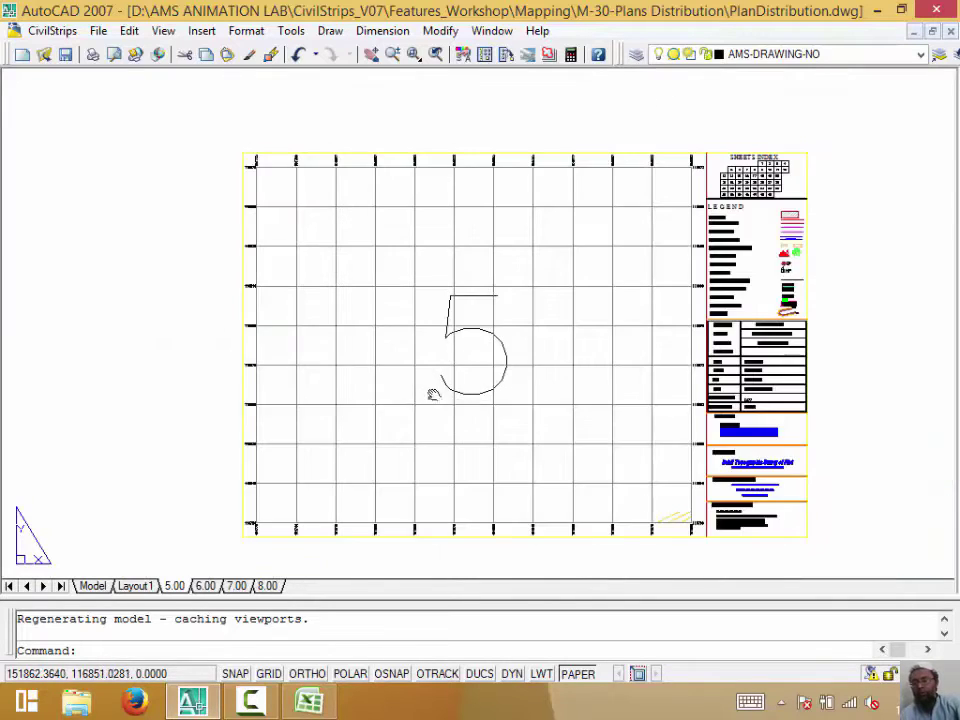
middle_drag(433, 395, 336, 388)
click(203, 588)
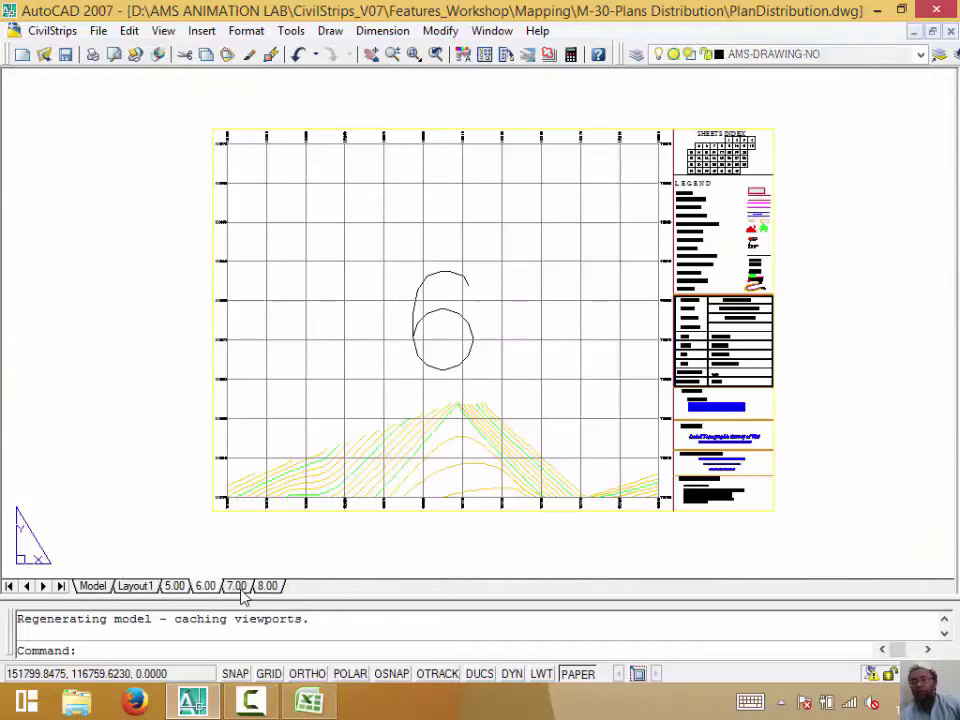
click(240, 589)
click(266, 588)
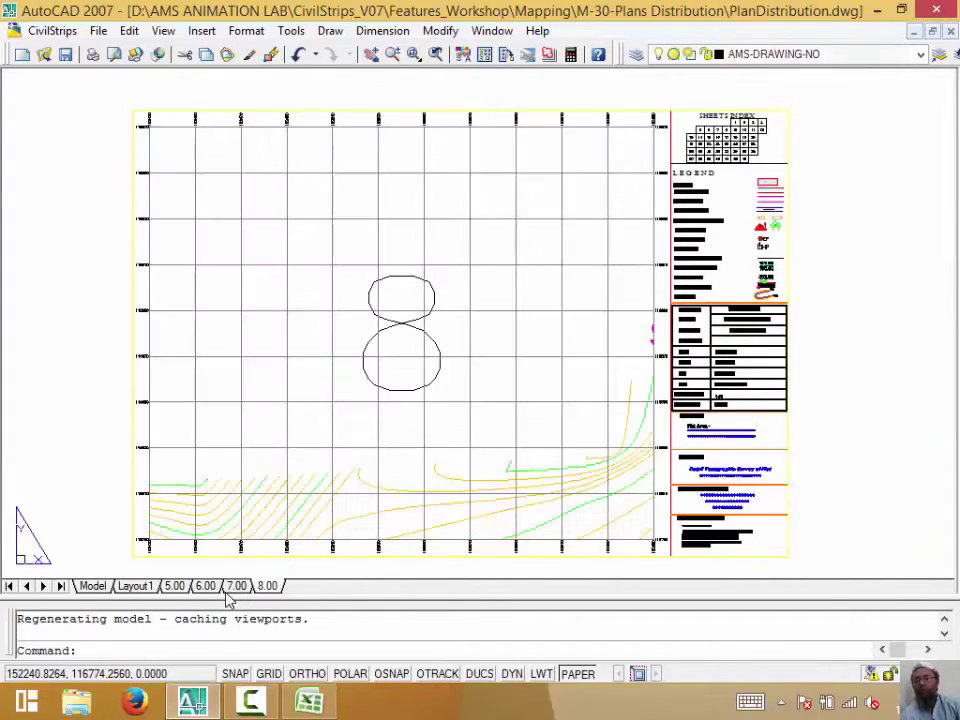
click(205, 587)
click(175, 587)
Return to model space, zoom out to the full sheet grid, and open the CivilStrips V07.1 panel
click(92, 587)
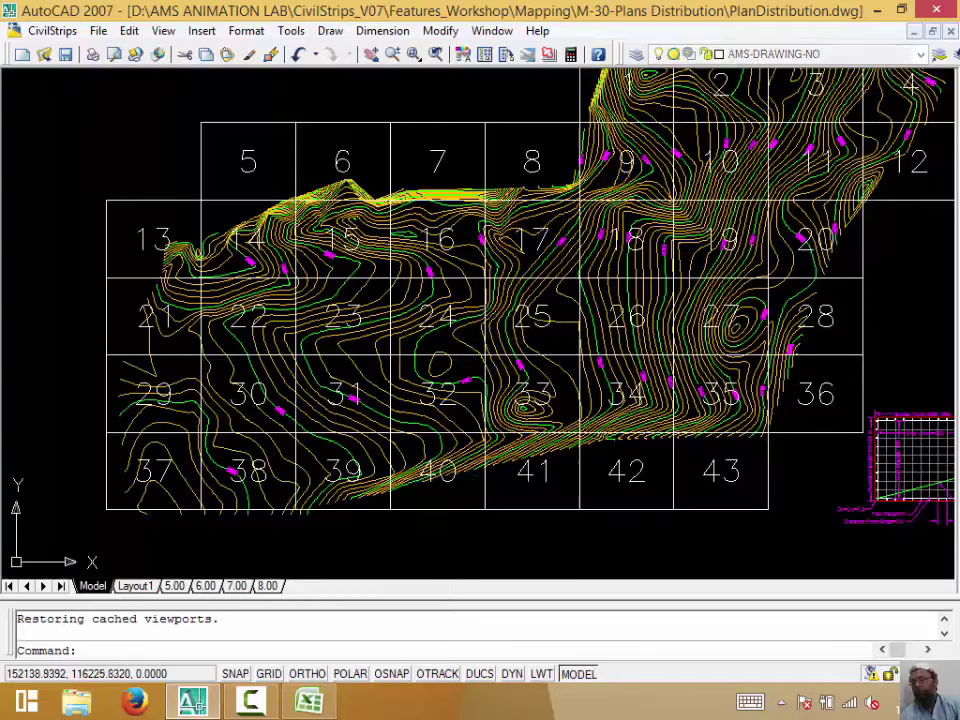
scroll(352, 347, down, 4)
middle_drag(352, 347, 296, 430)
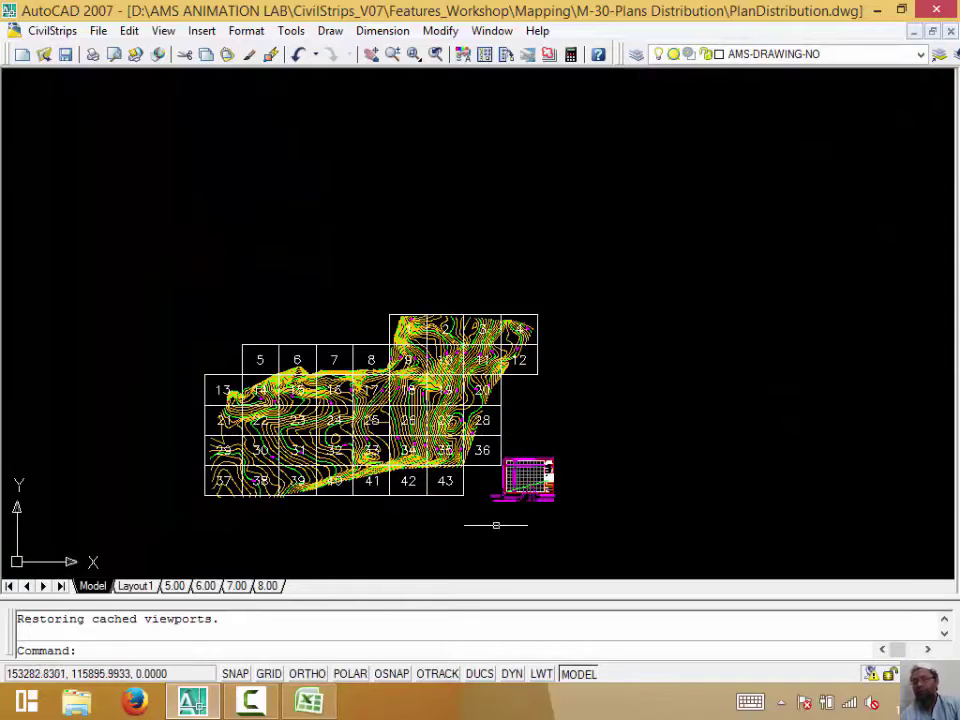
click(52, 31)
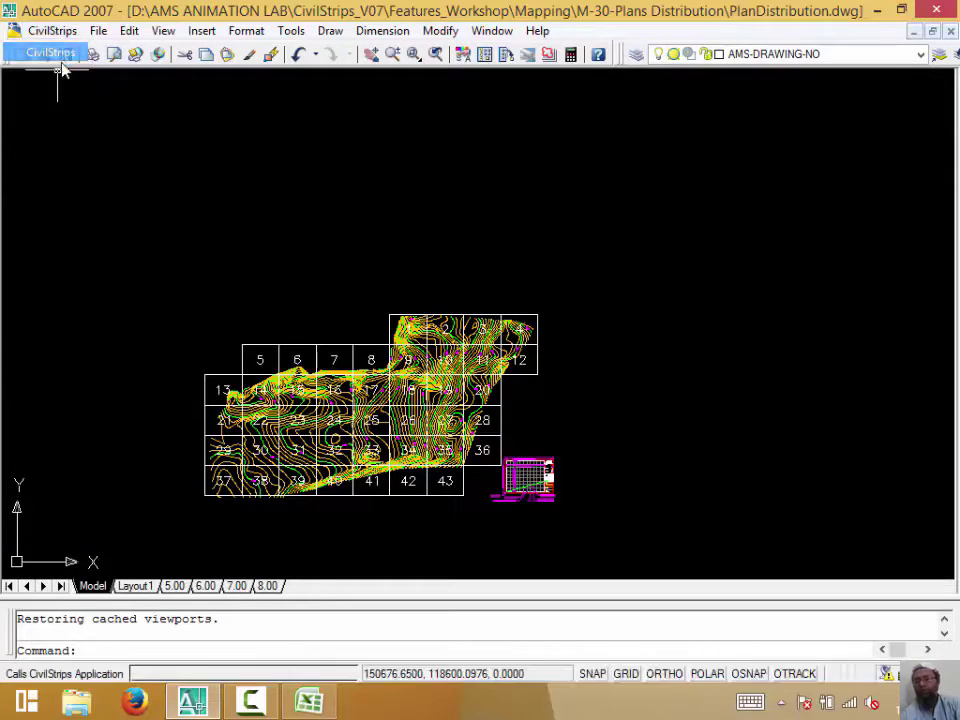
click(52, 54)
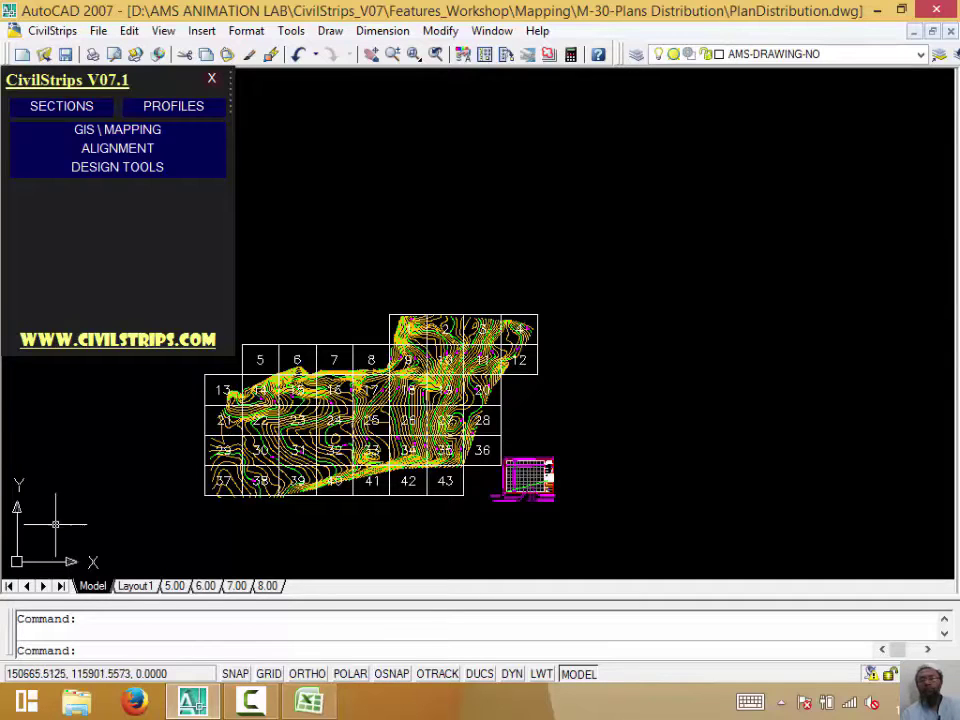
Expand the GIS \ MAPPING group and open Plotting setup with its 220 × 180 grid
click(163, 134)
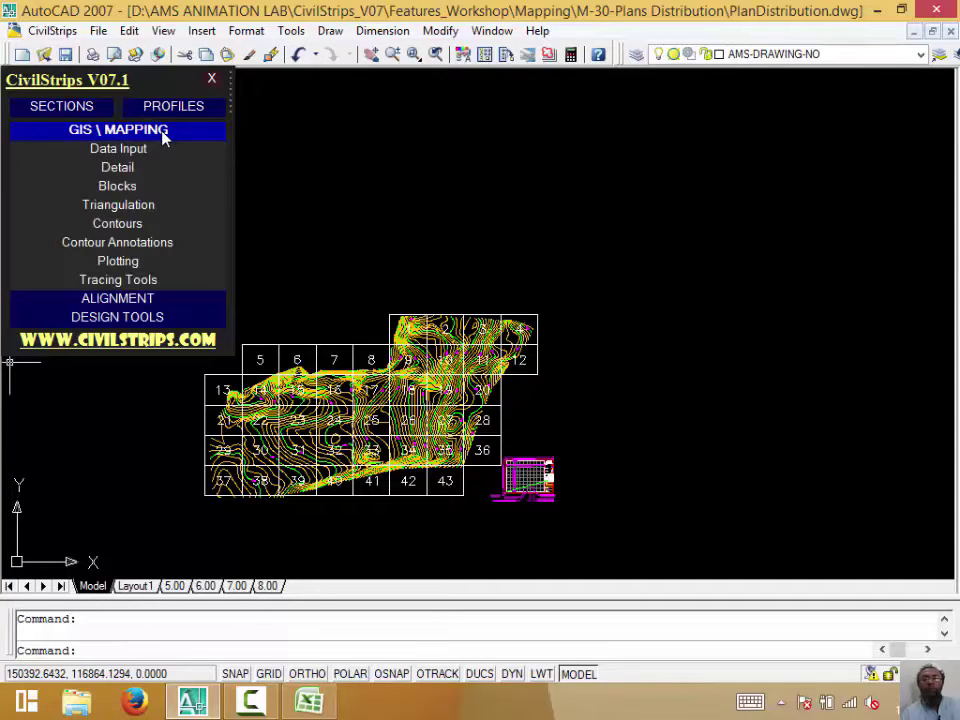
click(170, 317)
click(101, 131)
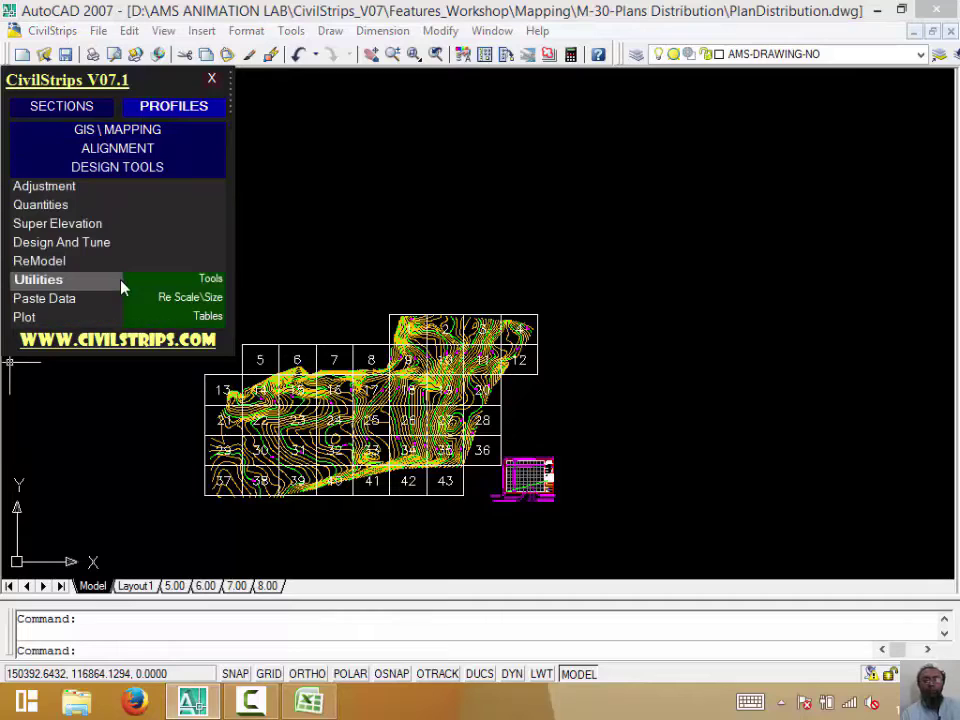
click(124, 104)
click(124, 132)
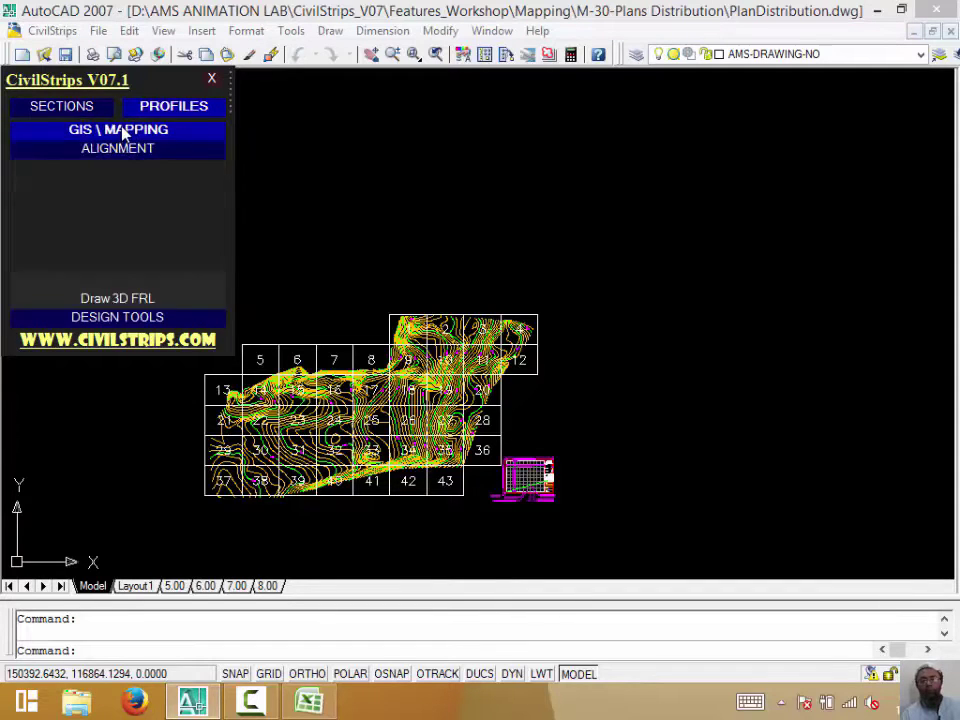
click(114, 266)
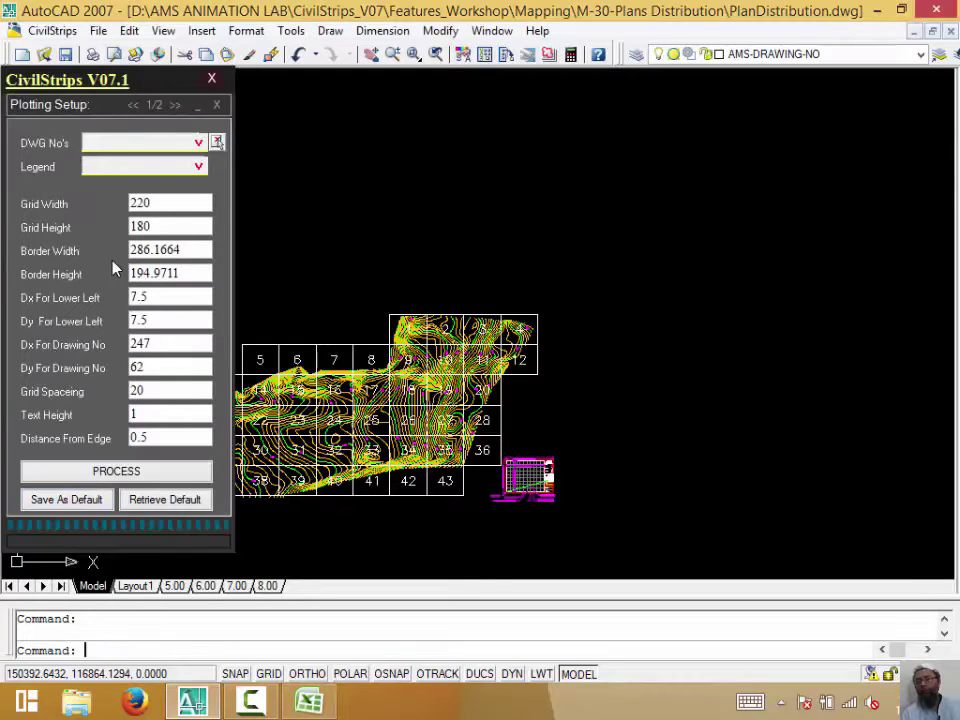
Pick sheet number text 7 to make SHEET_SETUP the drawing-number layer, then pick the sample sheet grid
click(217, 143)
scroll(343, 350, up, 5)
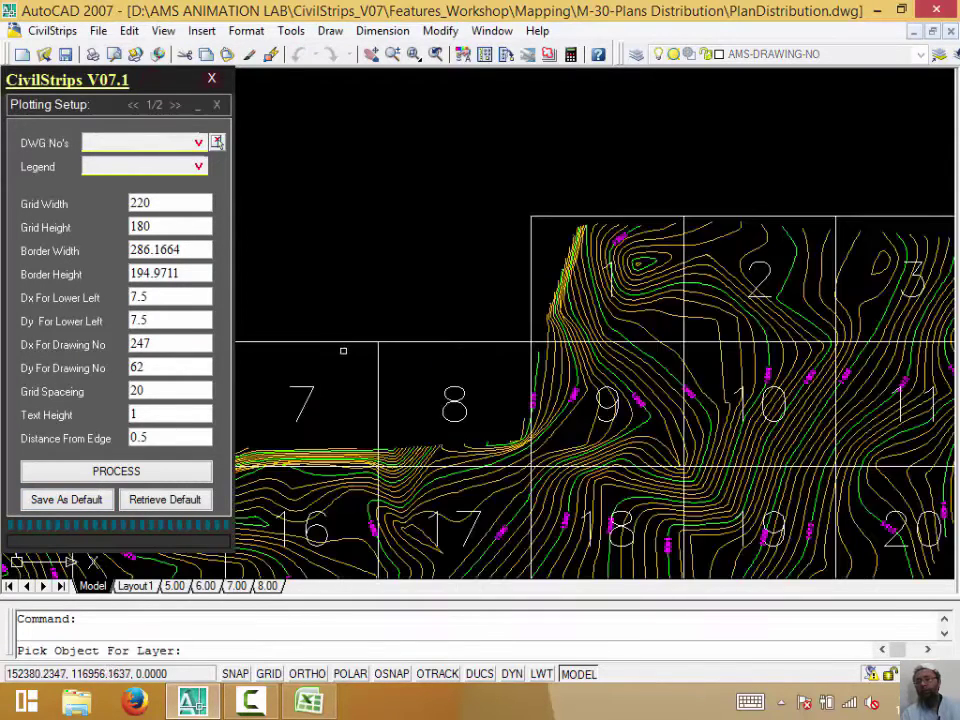
click(303, 390)
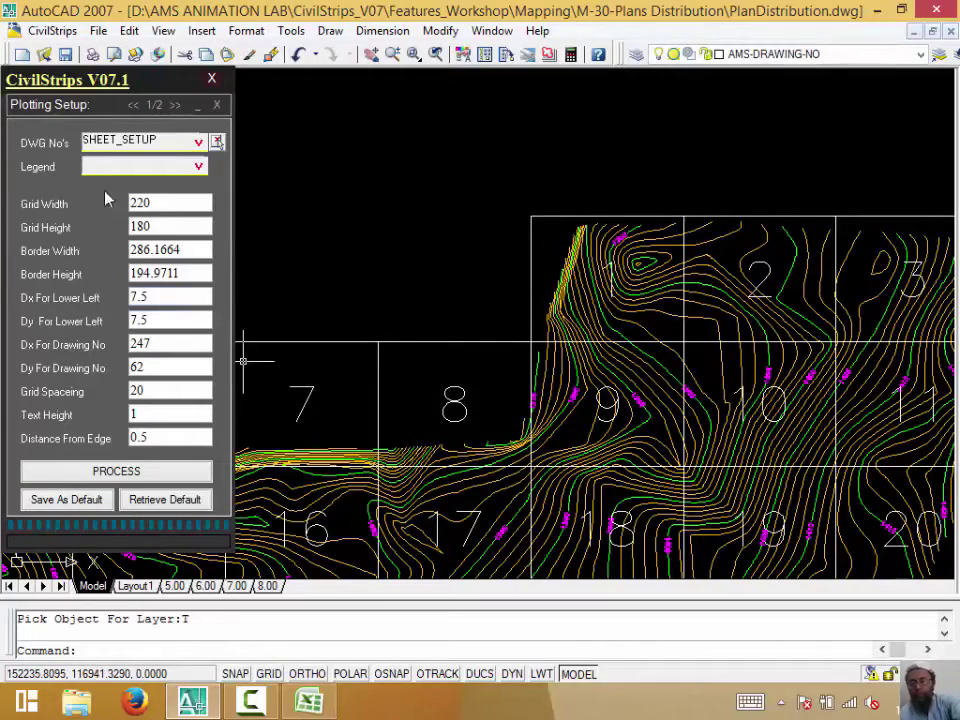
scroll(446, 306, down, 2)
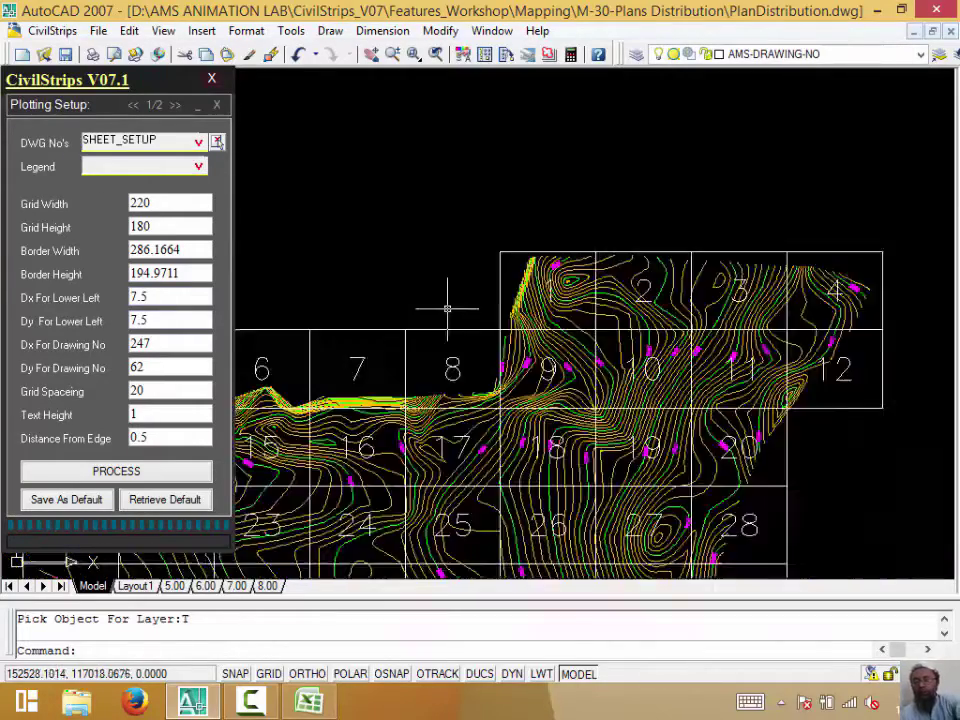
scroll(446, 306, down, 2)
middle_drag(560, 460, 549, 356)
scroll(549, 356, up, 4)
scroll(565, 350, up, 3)
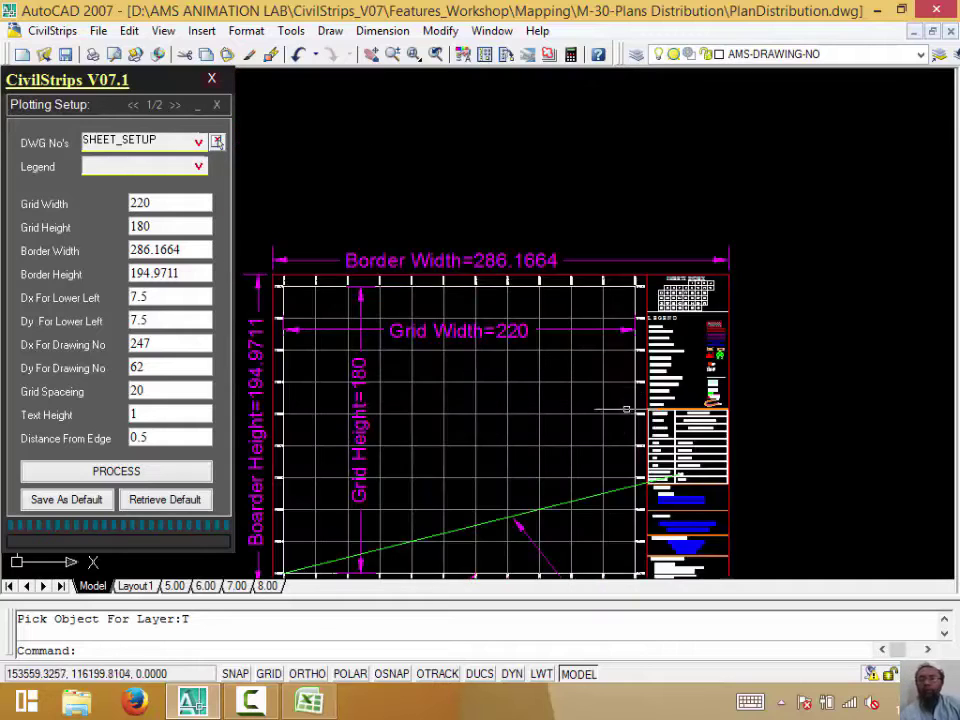
click(640, 407)
scroll(620, 298, down, 2)
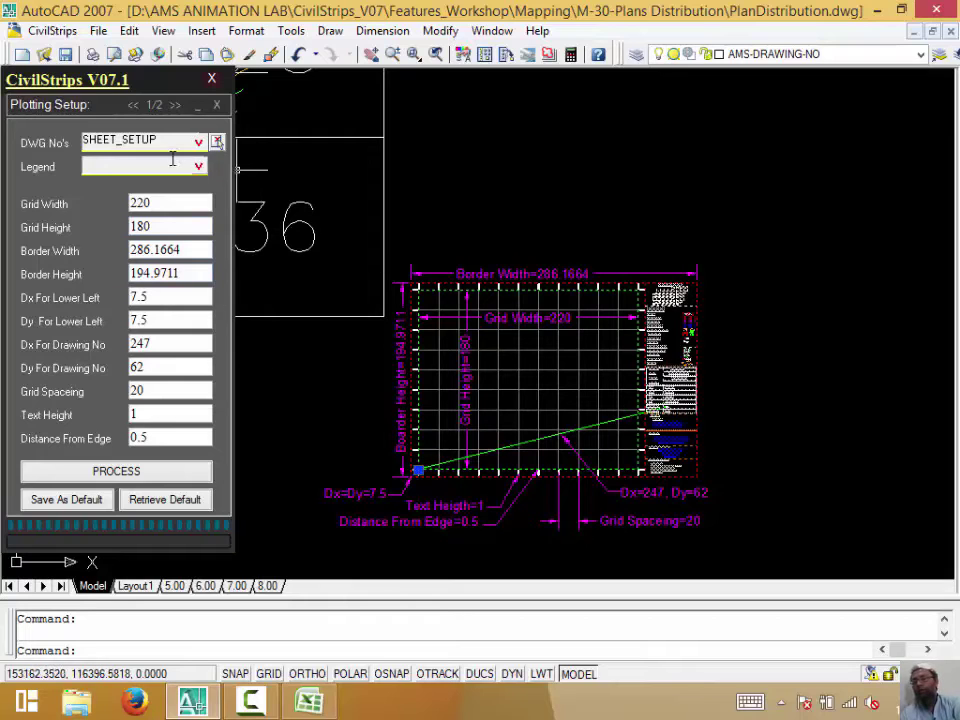
Choose PLan_Legend as the plotting legend and zoom in on the sample sheet
click(197, 169)
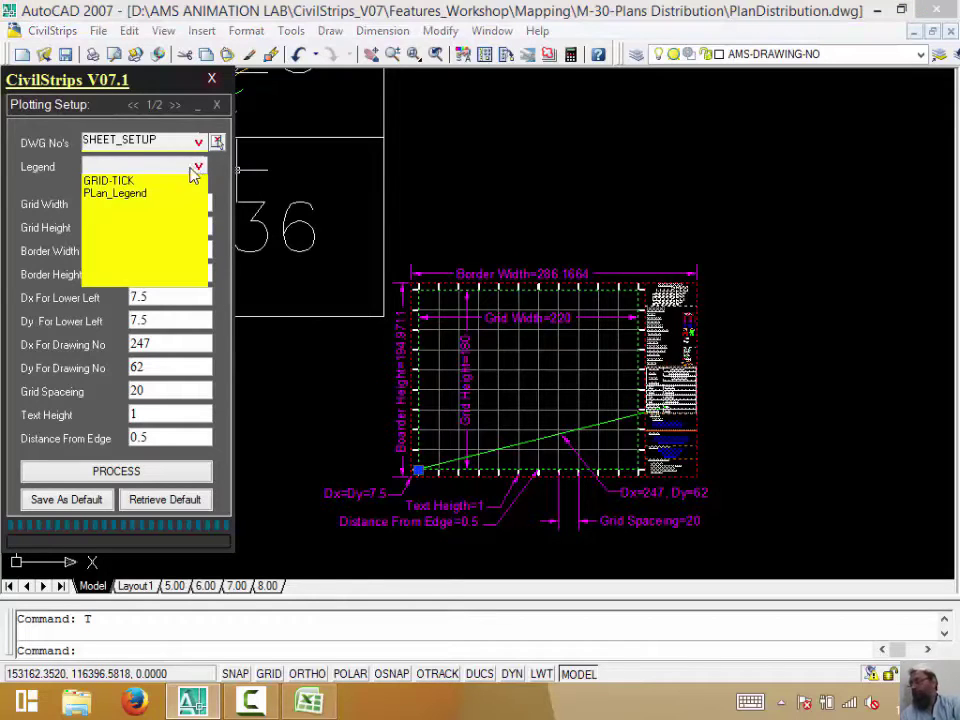
click(139, 195)
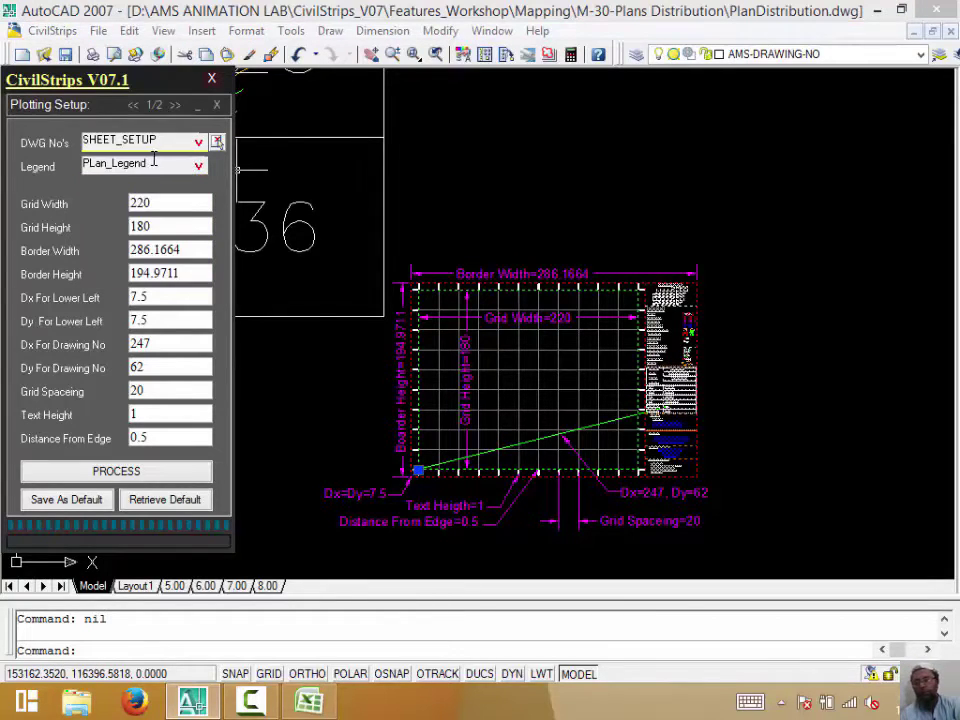
drag(431, 110, 485, 206)
scroll(470, 460, up, 1)
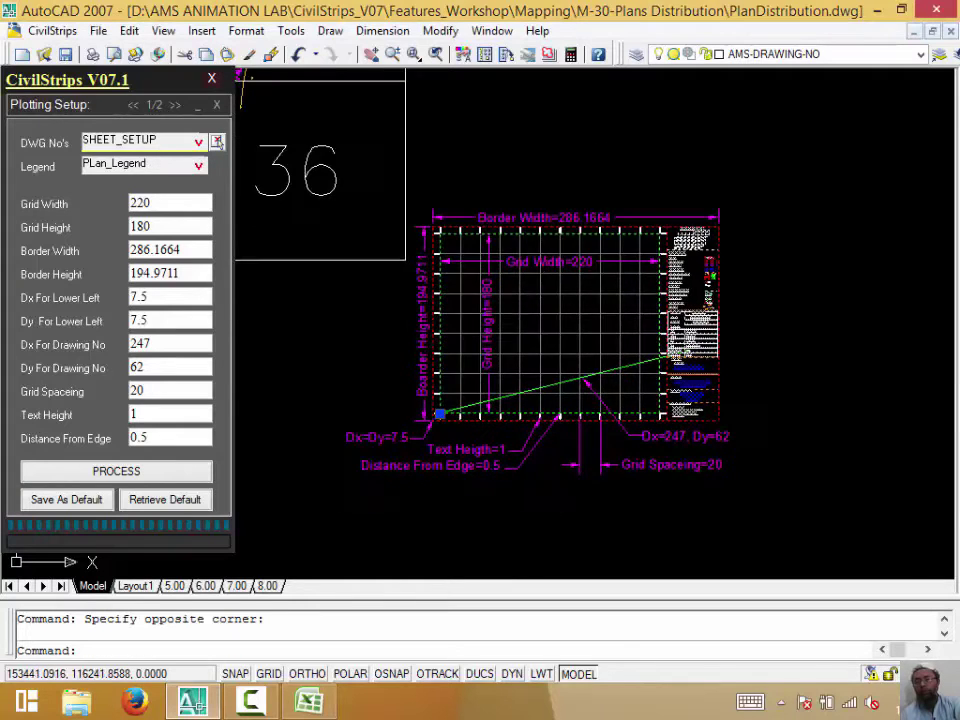
scroll(470, 460, up, 2)
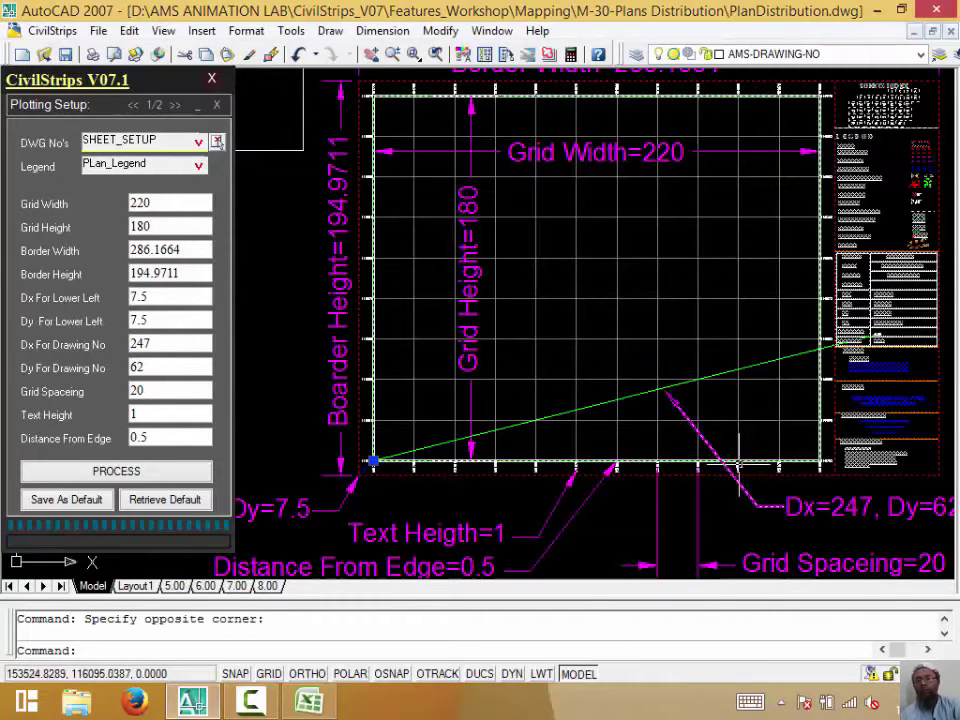
scroll(496, 442, down, 2)
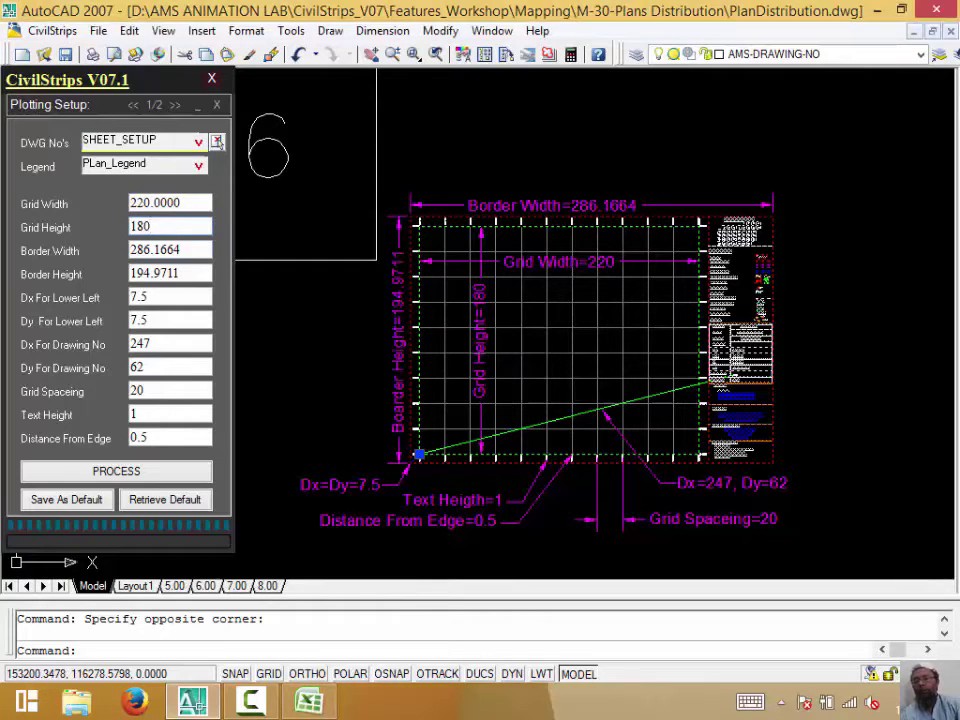
scroll(474, 343, up, 1)
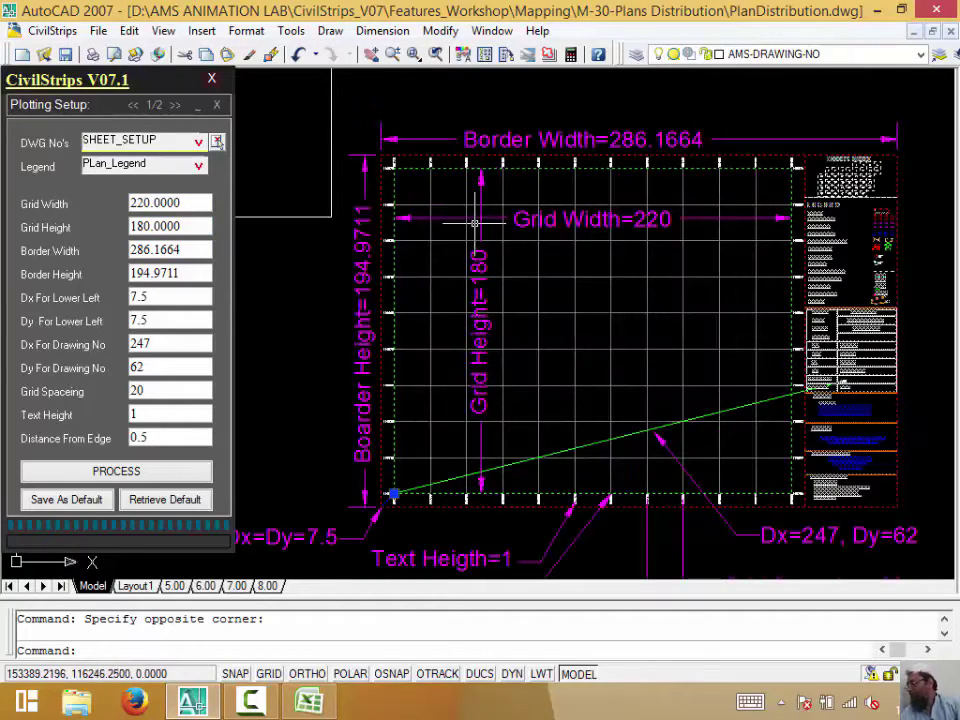
scroll(474, 343, down, 1)
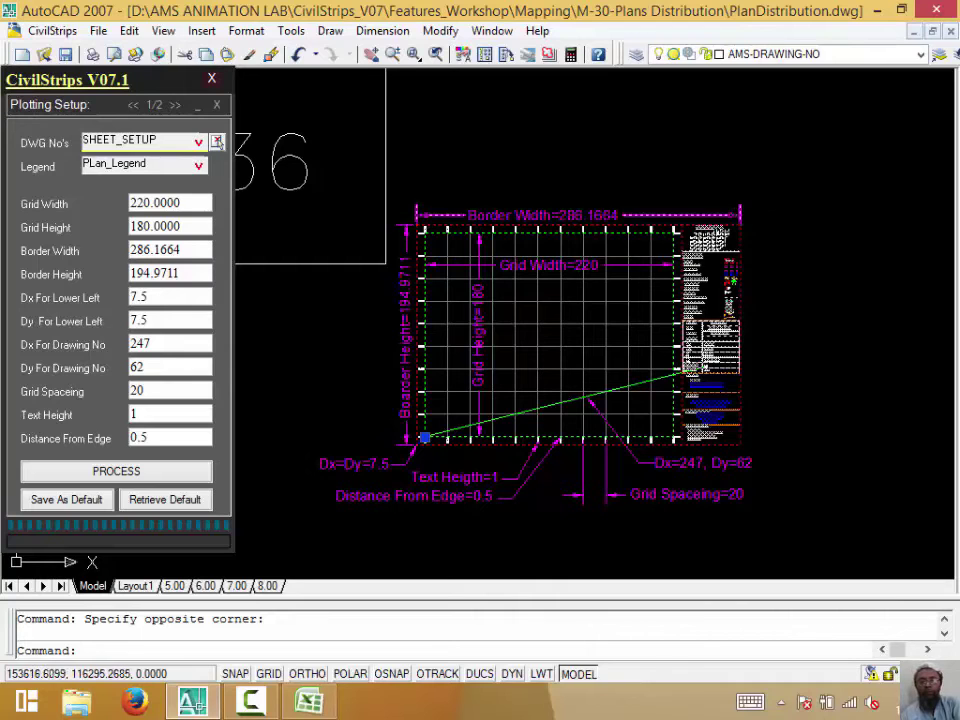
Pan and zoom around the sample sheet diagram to inspect the grid border
right_click(403, 392)
key(Escape)
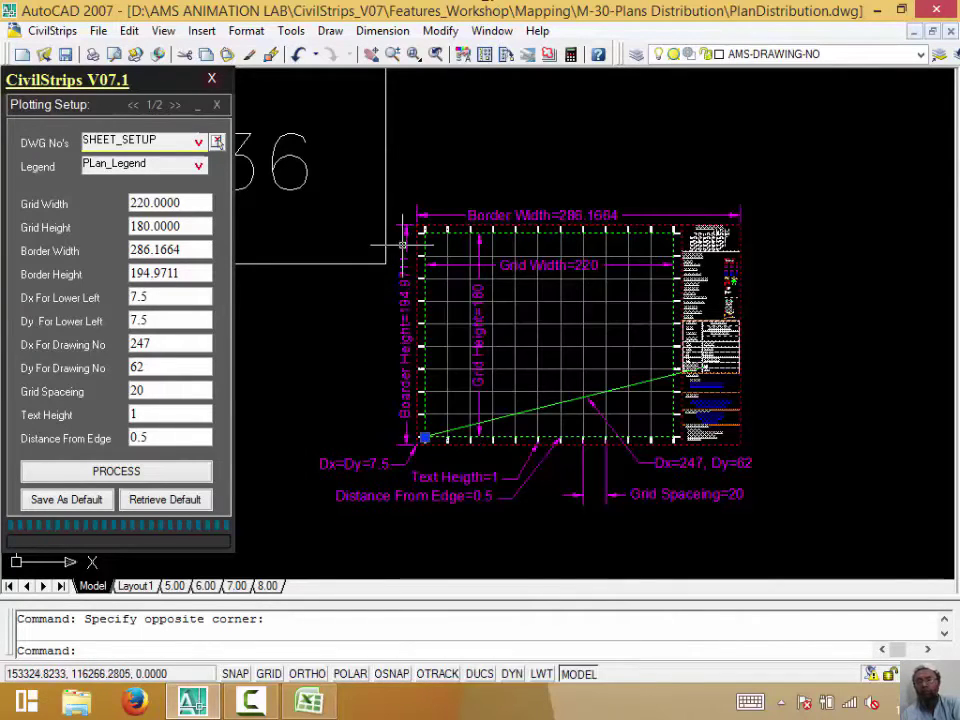
scroll(405, 350, up, 3)
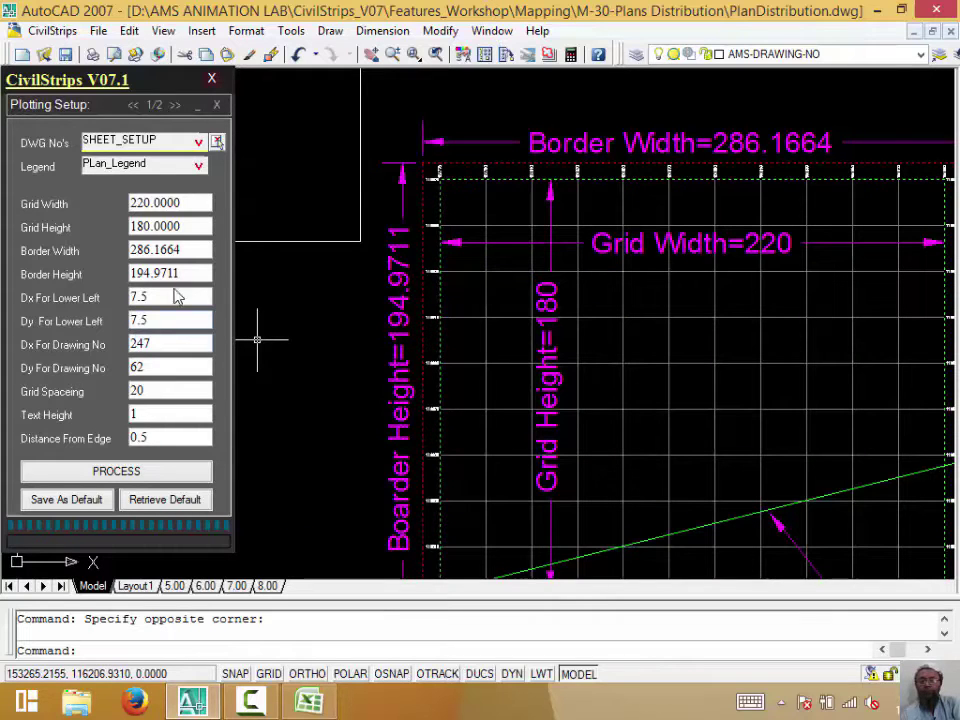
scroll(427, 322, down, 4)
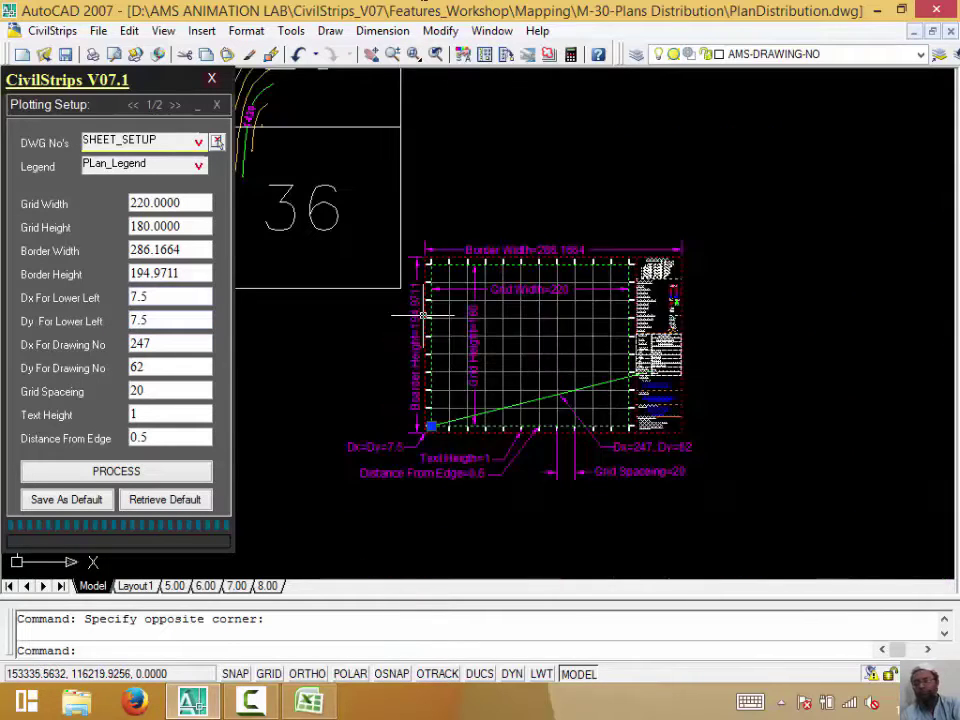
middle_drag(428, 321, 402, 293)
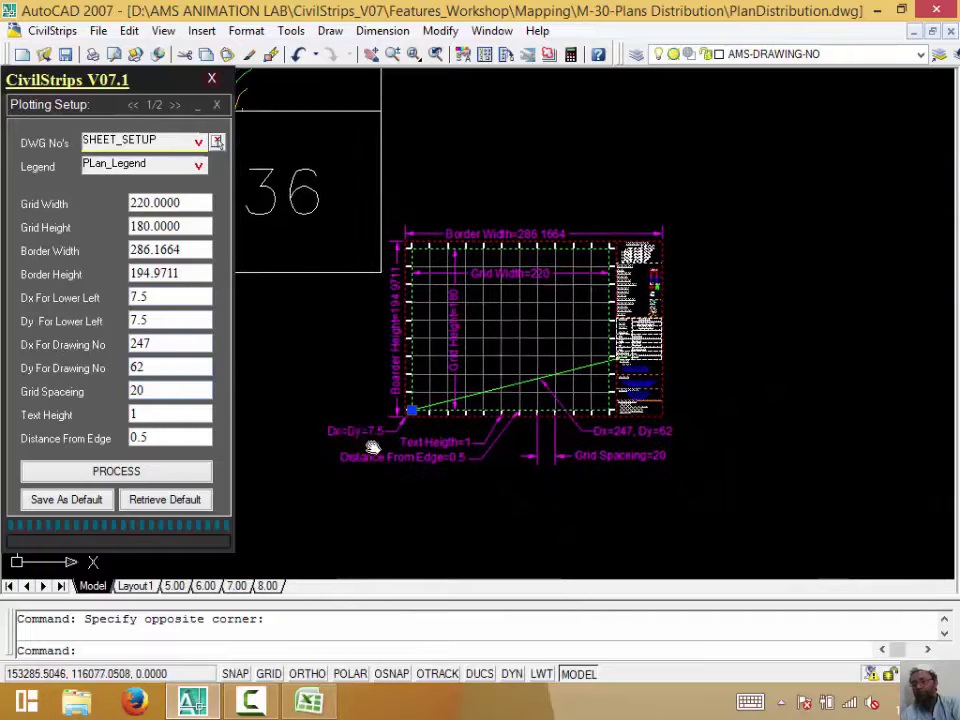
scroll(430, 412, up, 2)
scroll(420, 405, up, 2)
scroll(415, 400, up, 2)
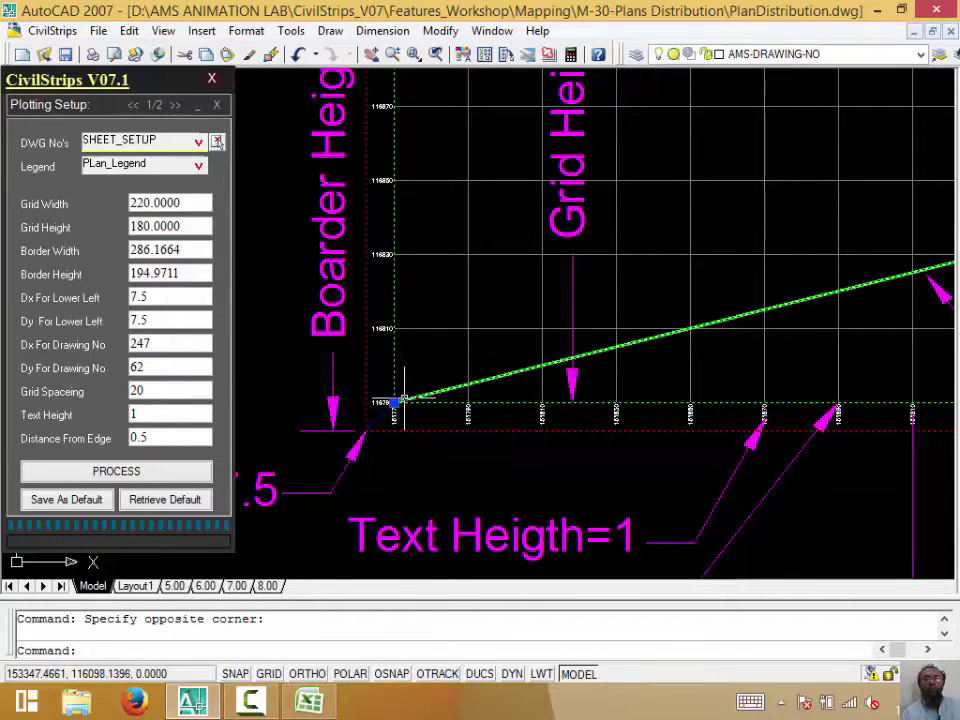
Check the border's lower-left offsets (247 and 62), then view the whole grid sheet
click(398, 398)
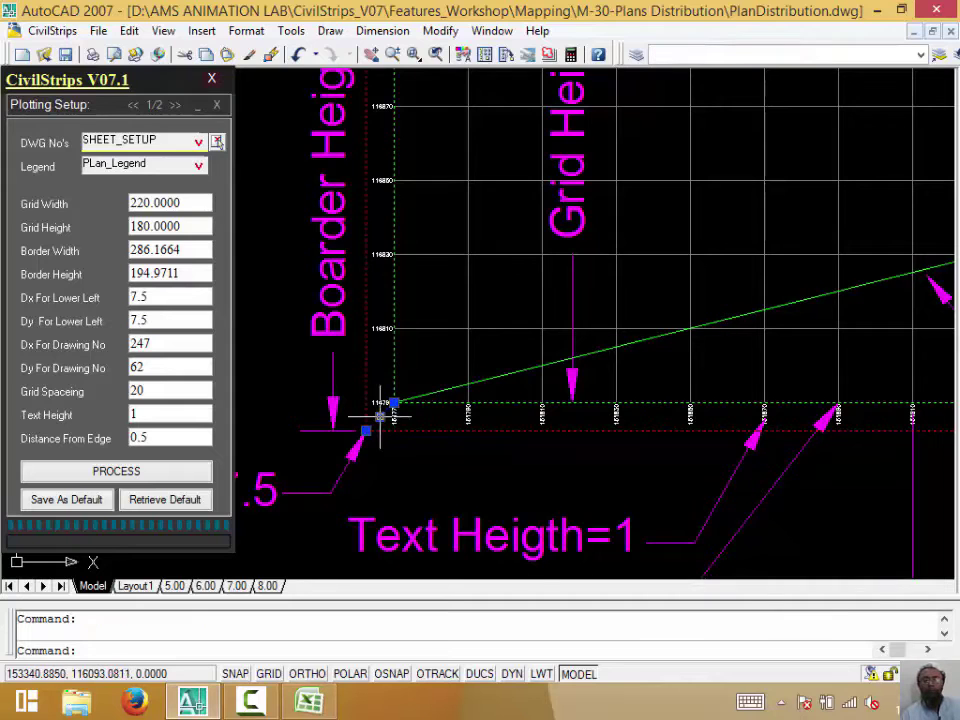
mouse_move(390, 402)
middle_down()
mouse_move(565, 370)
mouse_move(745, 419)
middle_up()
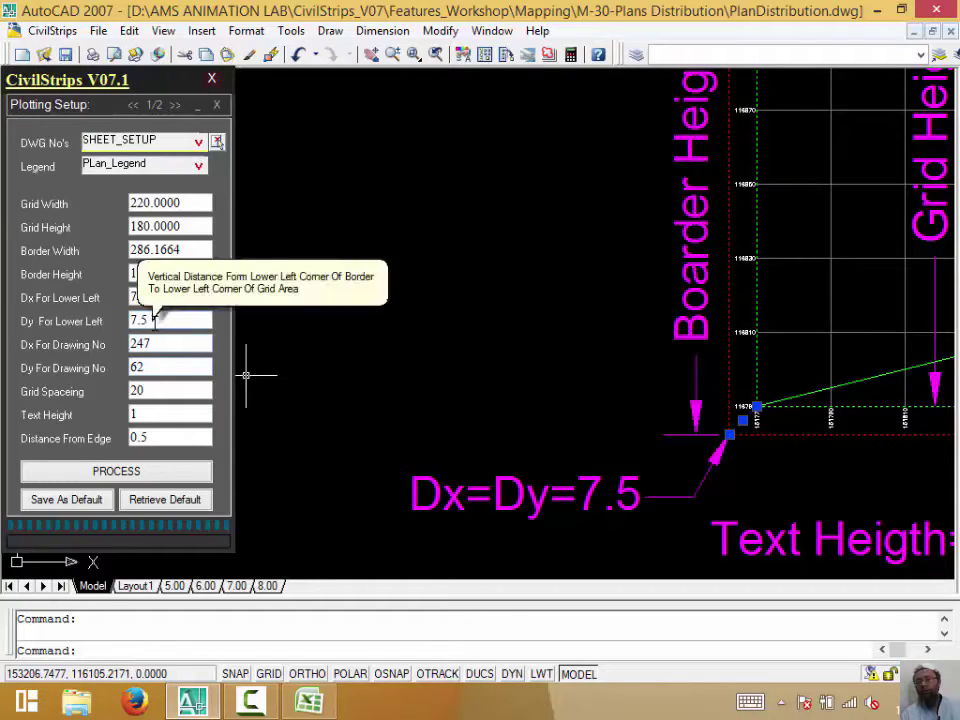
scroll(386, 422, down, 1)
scroll(300, 433, down, 3)
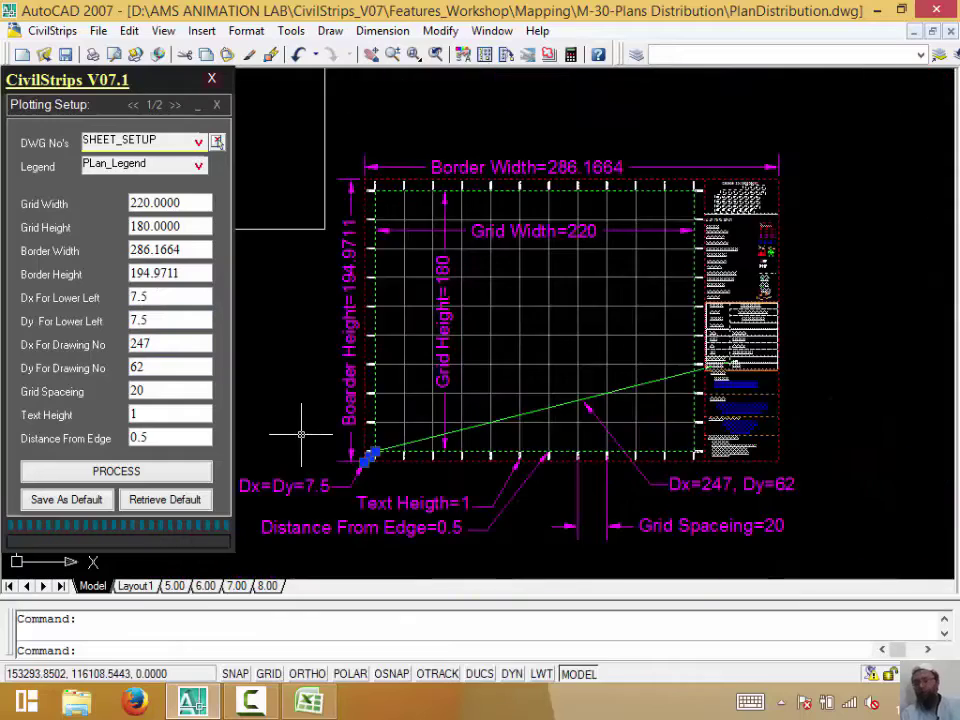
scroll(600, 388, up, 1)
scroll(600, 388, up, 2)
scroll(600, 388, up, 2)
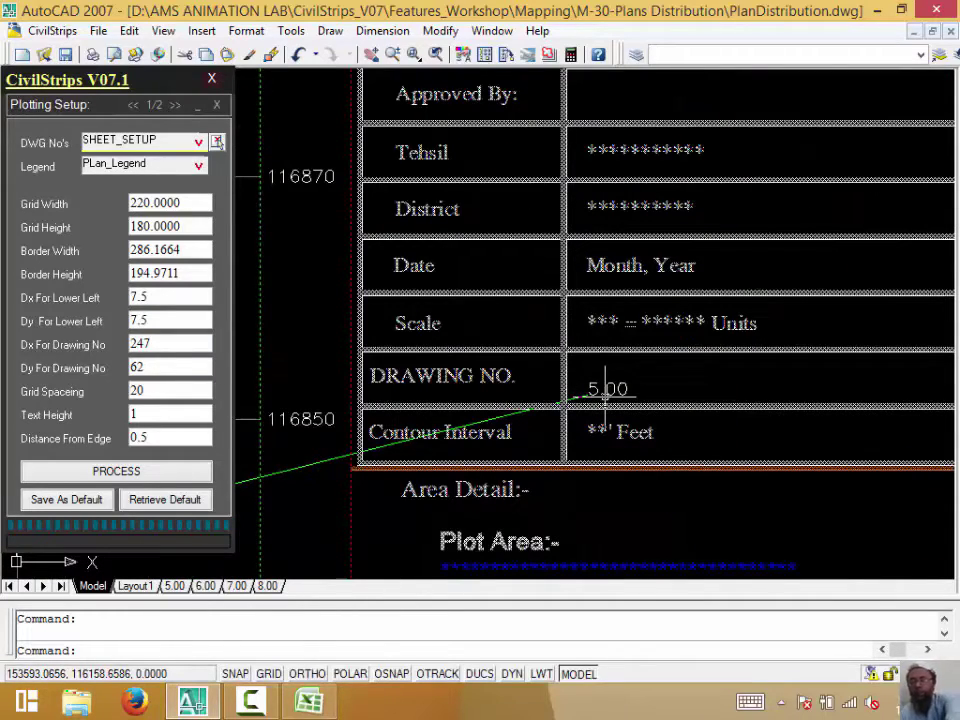
scroll(604, 388, down, 3)
scroll(604, 388, down, 2)
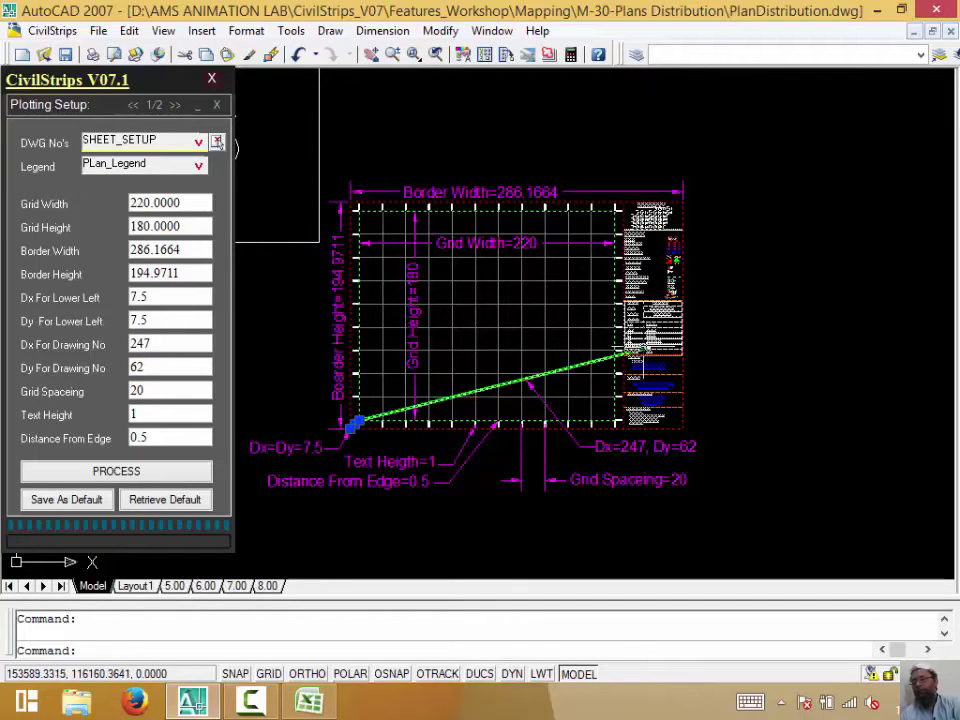
scroll(489, 401, up, 1)
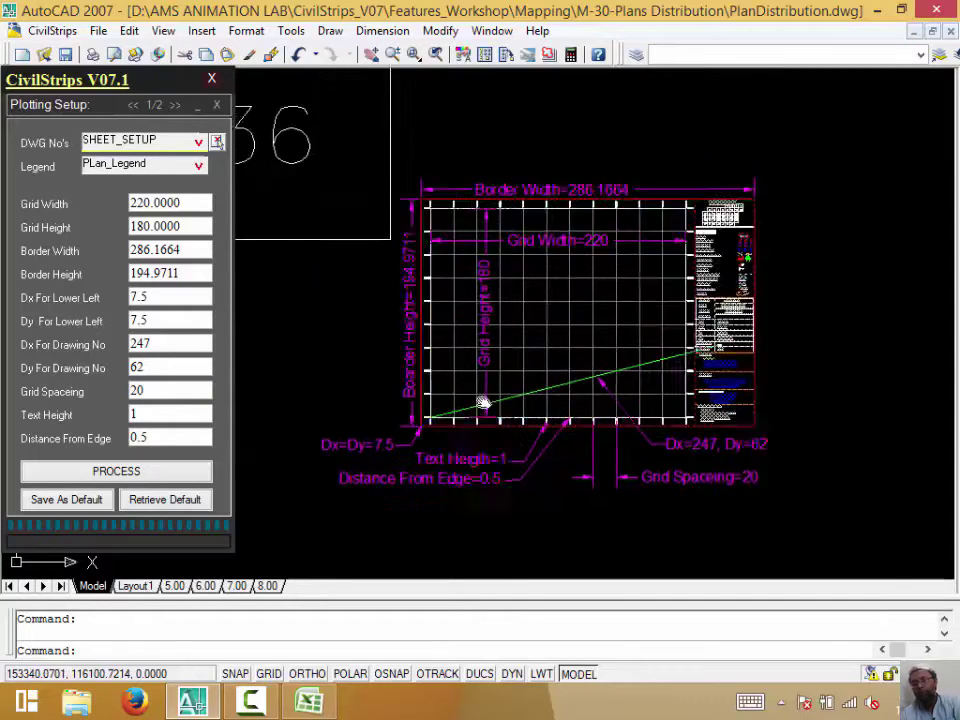
scroll(506, 407, up, 1)
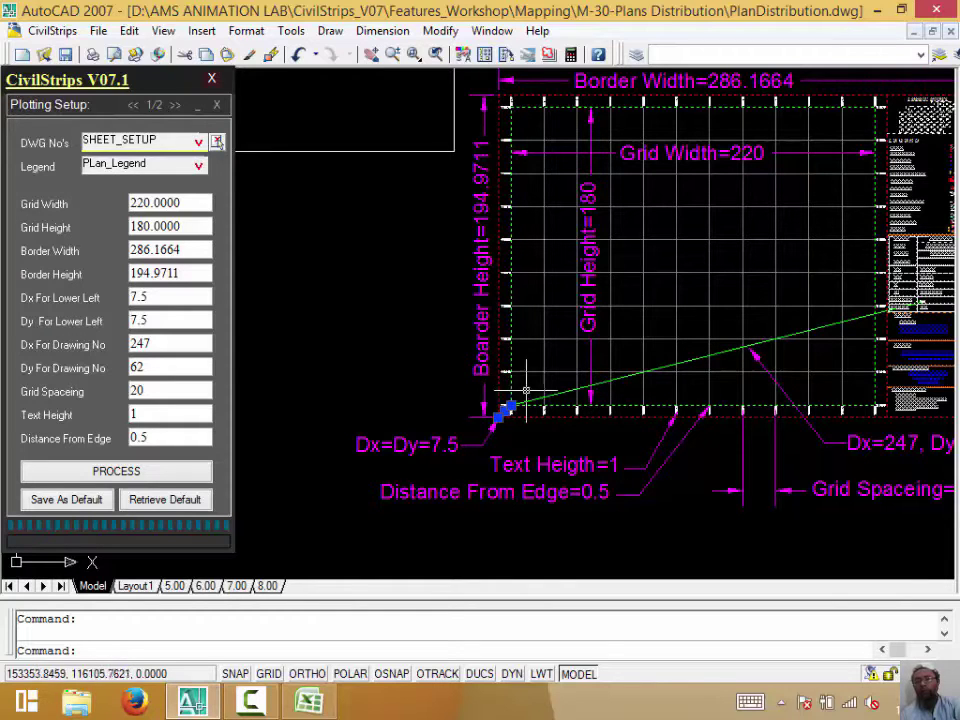
middle_drag(498, 425, 333, 505)
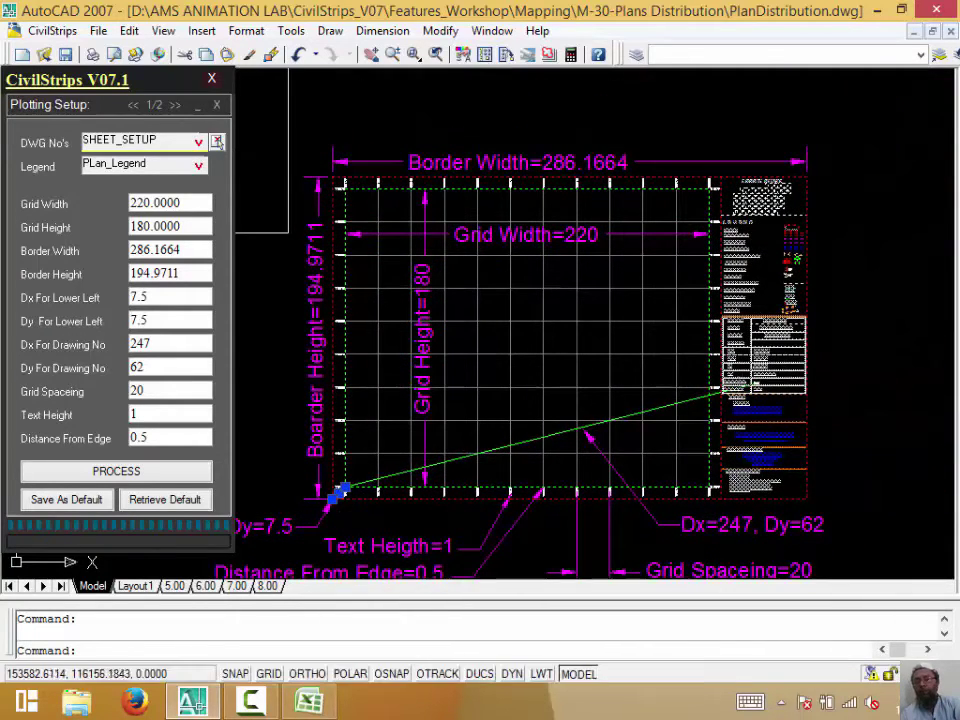
click(166, 345)
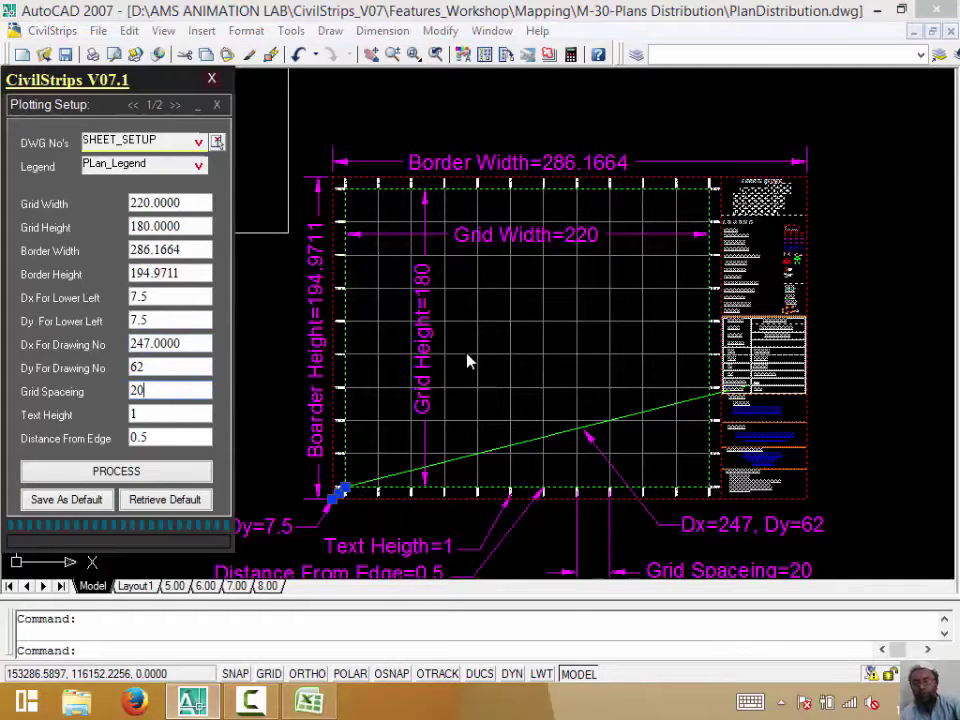
click(573, 126)
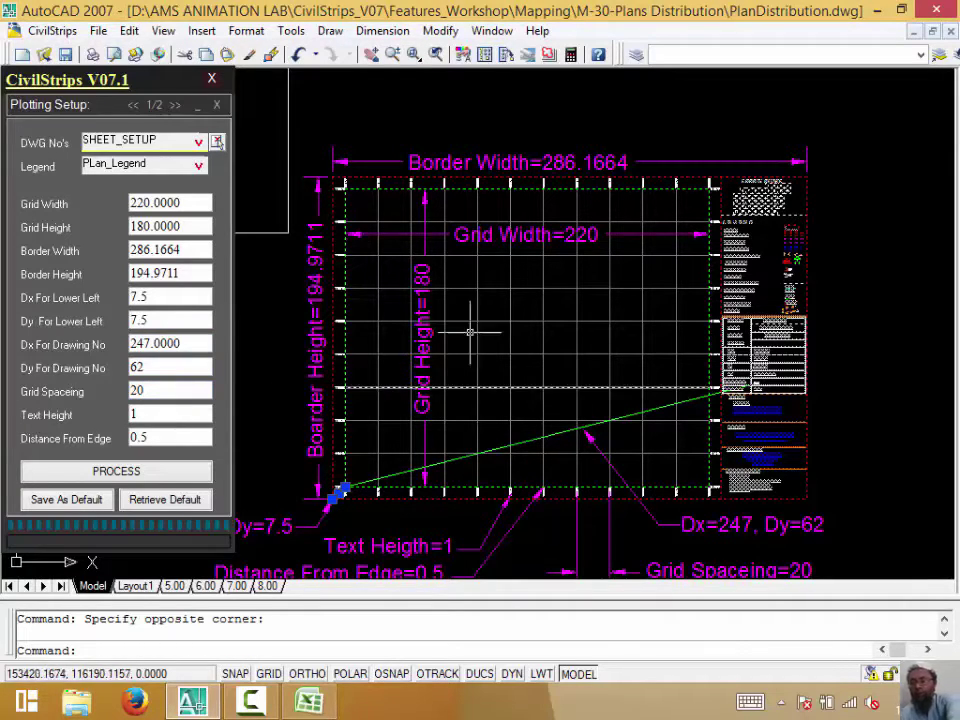
middle_drag(474, 403, 515, 301)
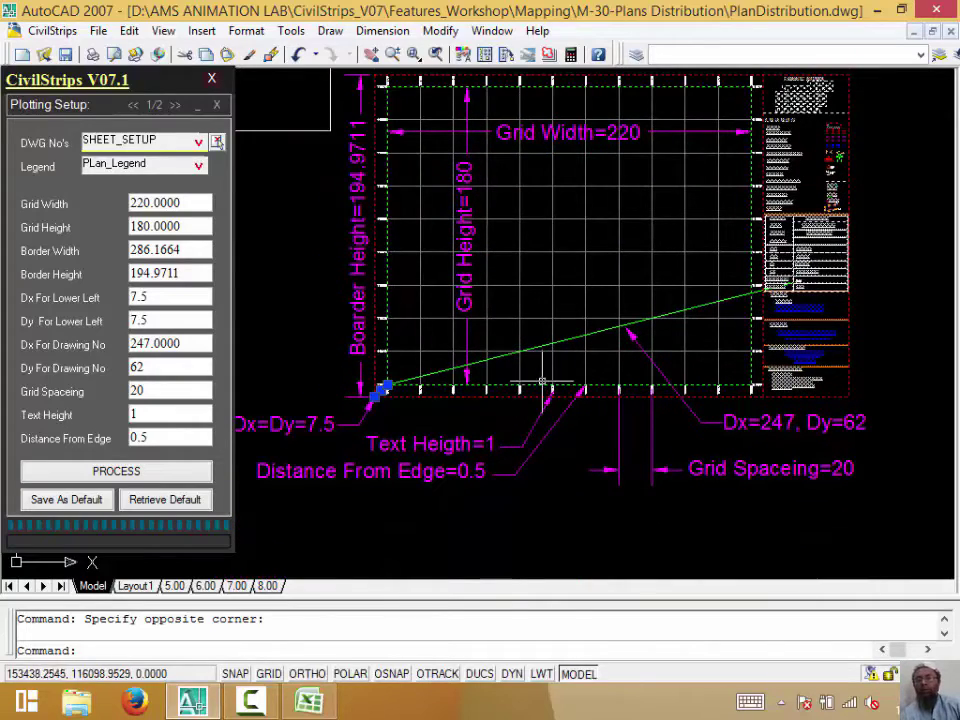
scroll(520, 384, up, 5)
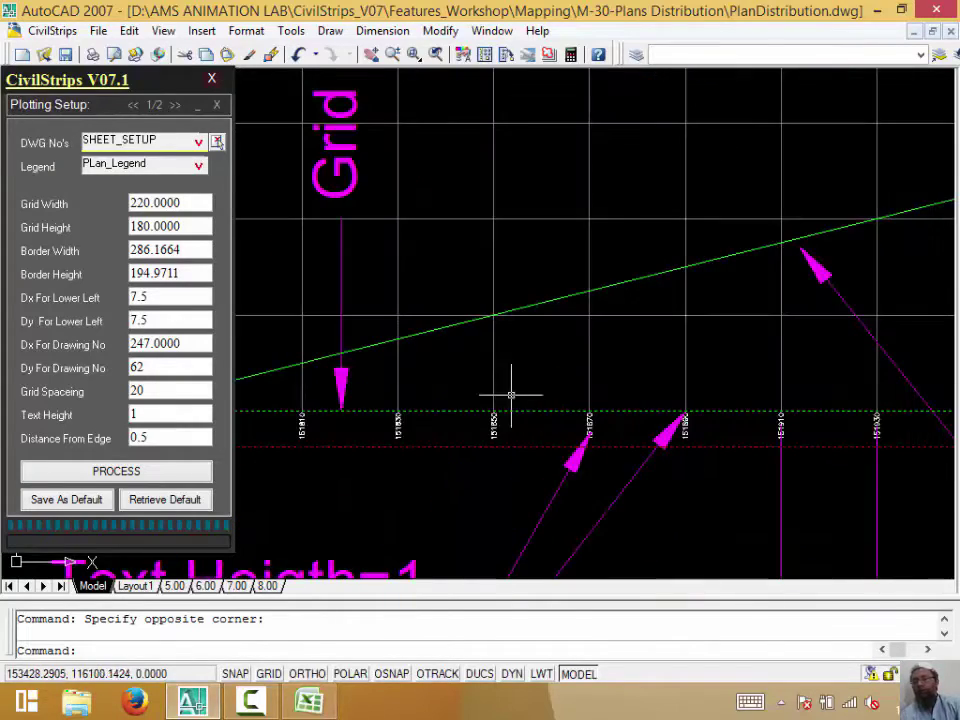
scroll(575, 400, down, 4)
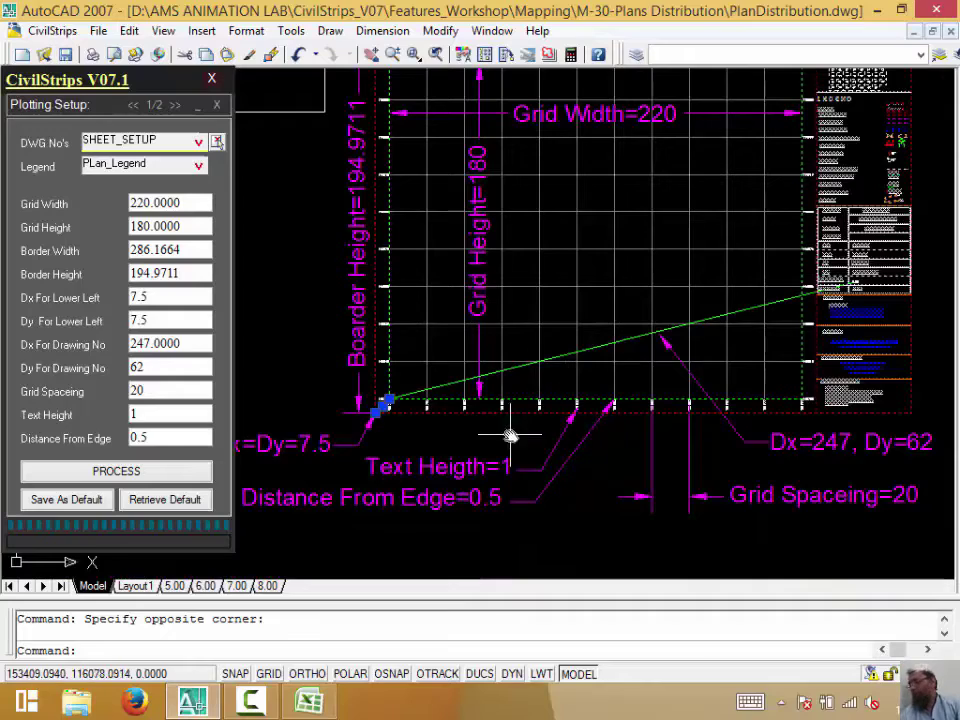
scroll(510, 435, up, 2)
scroll(609, 375, up, 2)
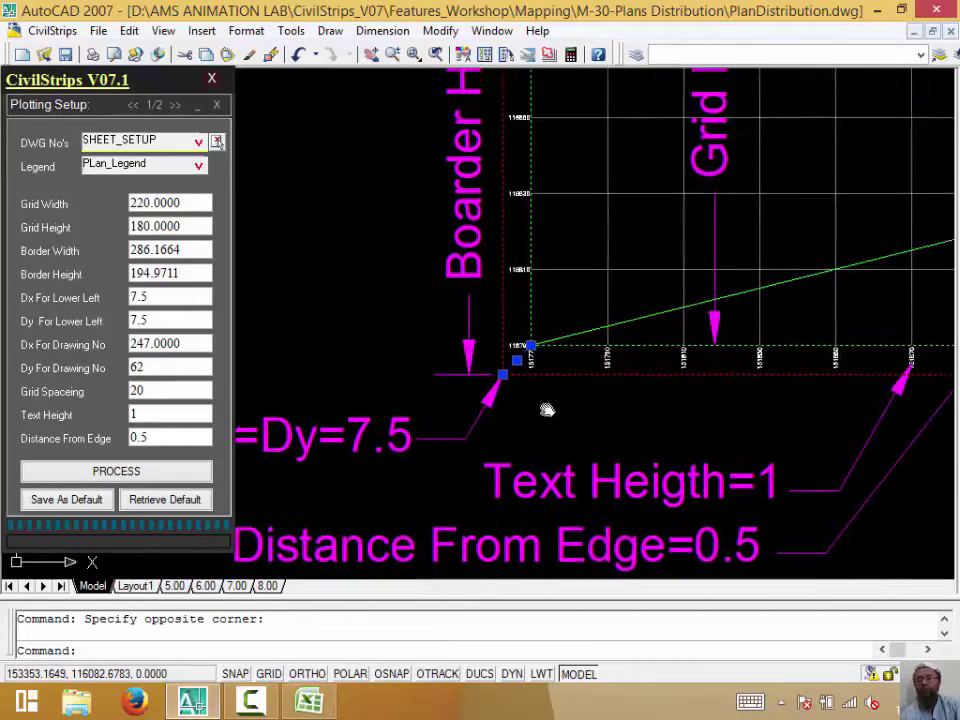
middle_drag(831, 381, 567, 428)
scroll(587, 447, up, 3)
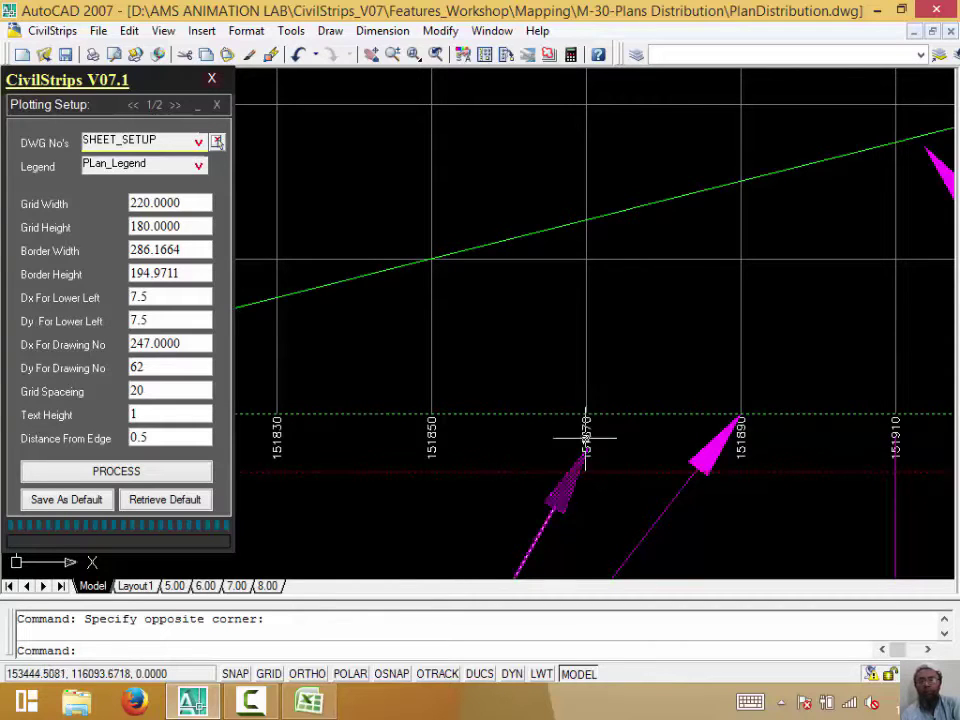
scroll(587, 415, down, 5)
middle_drag(678, 409, 721, 409)
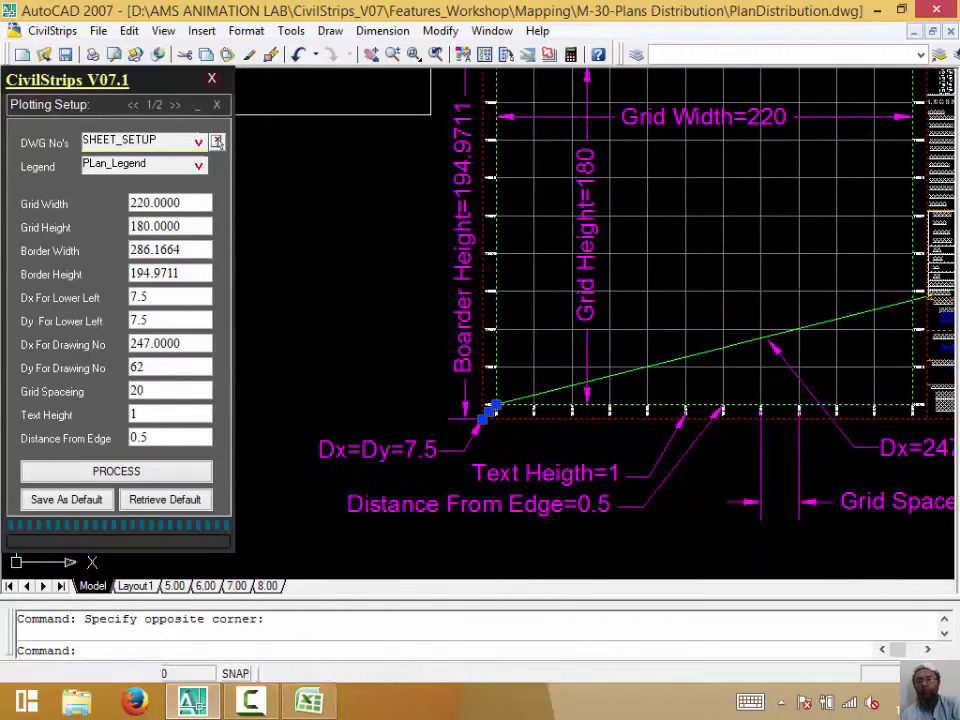
scroll(727, 409, up, 6)
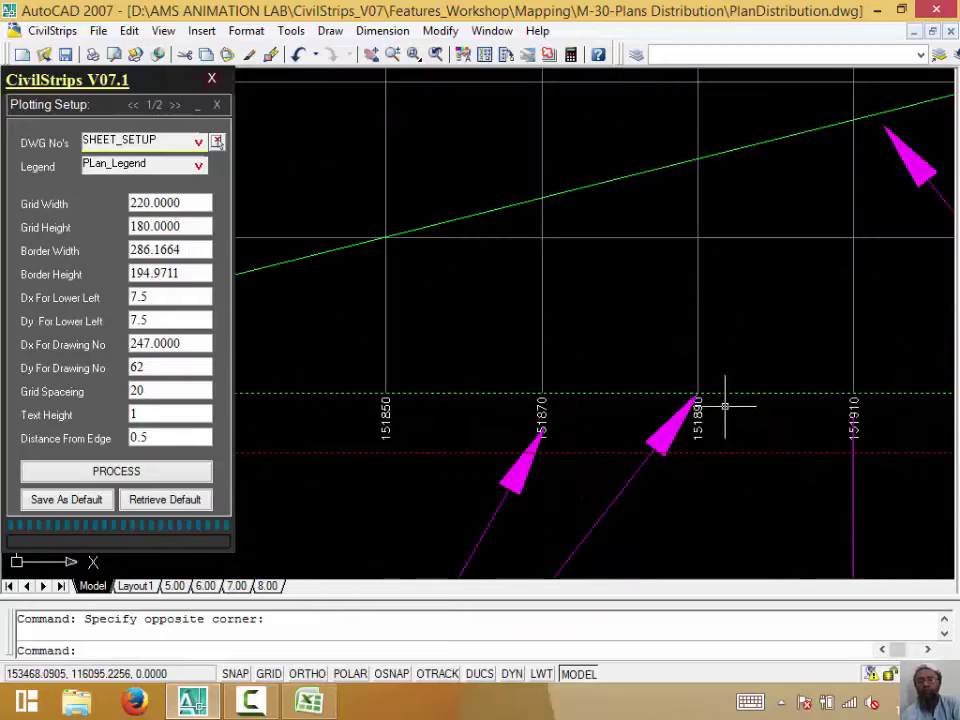
Turn SNAP on and set the snap spacing to 100 in X and Y
scroll(441, 428, down, 13)
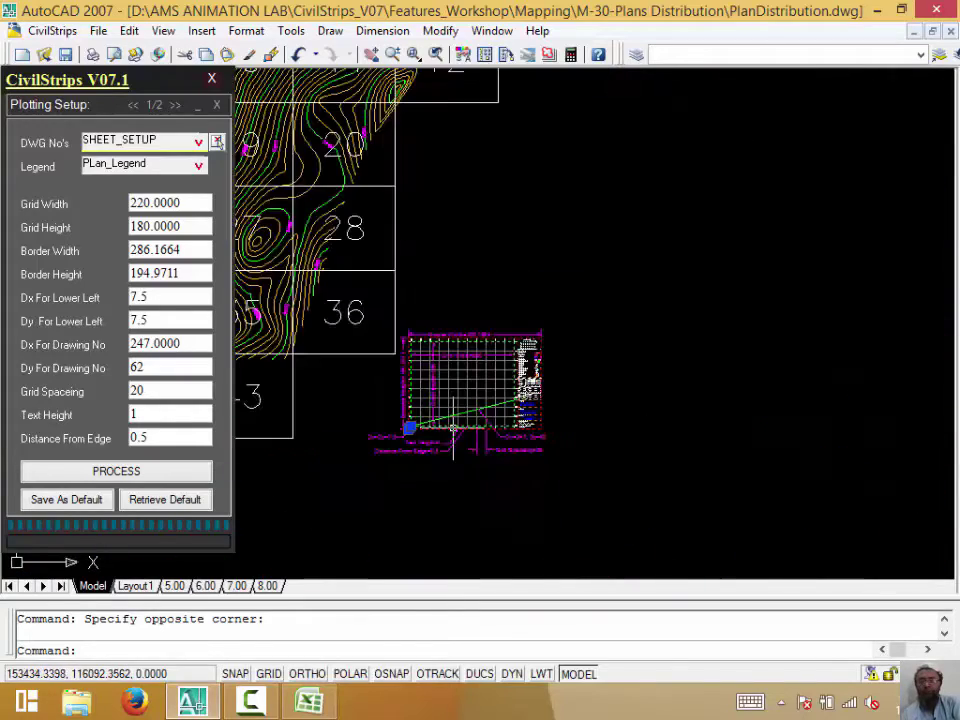
scroll(445, 455, down, 2)
scroll(449, 480, down, 2)
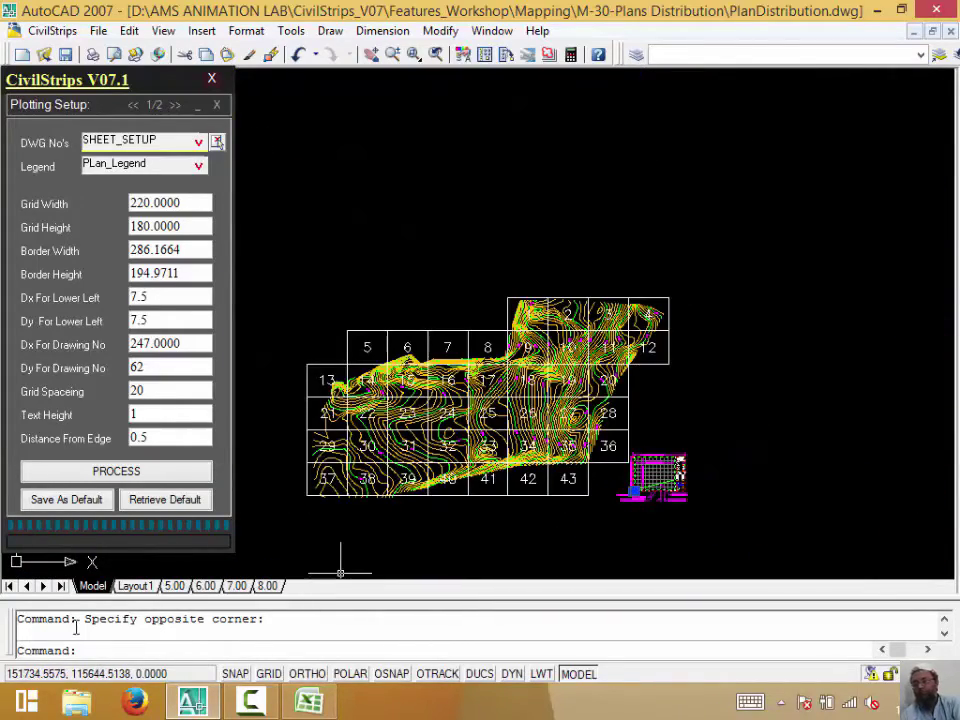
click(237, 676)
right_click(237, 676)
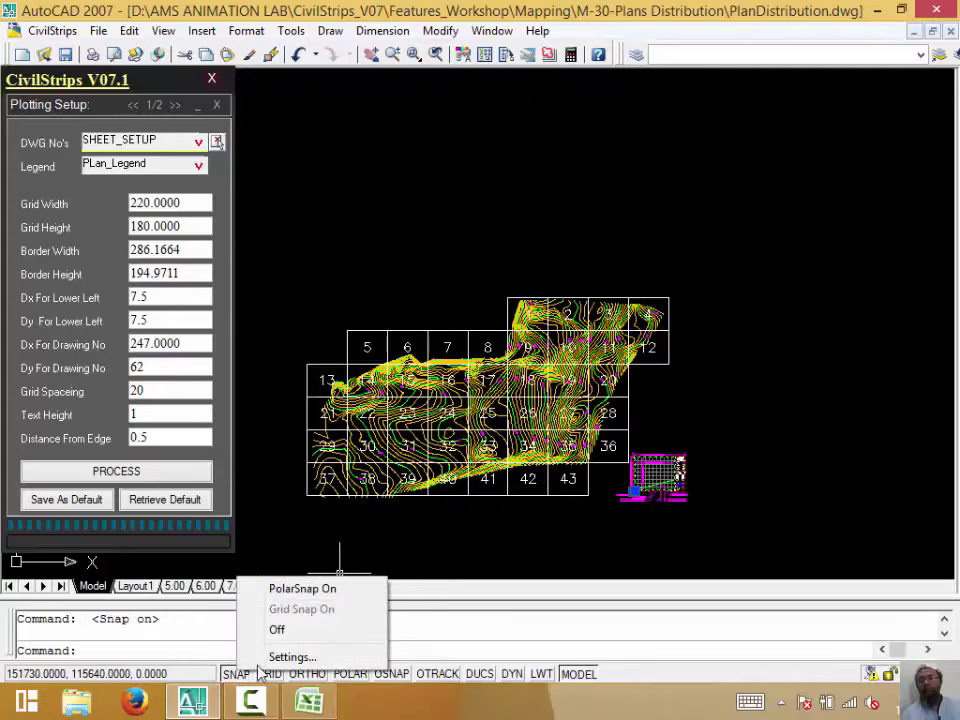
click(289, 657)
text(100)
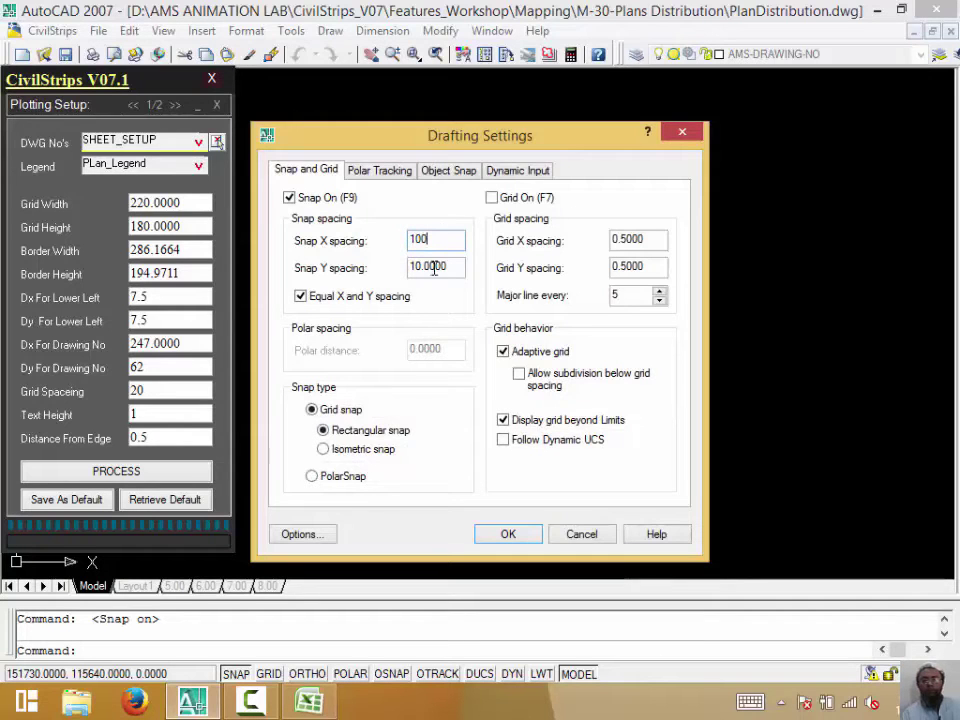
click(434, 268)
click(535, 530)
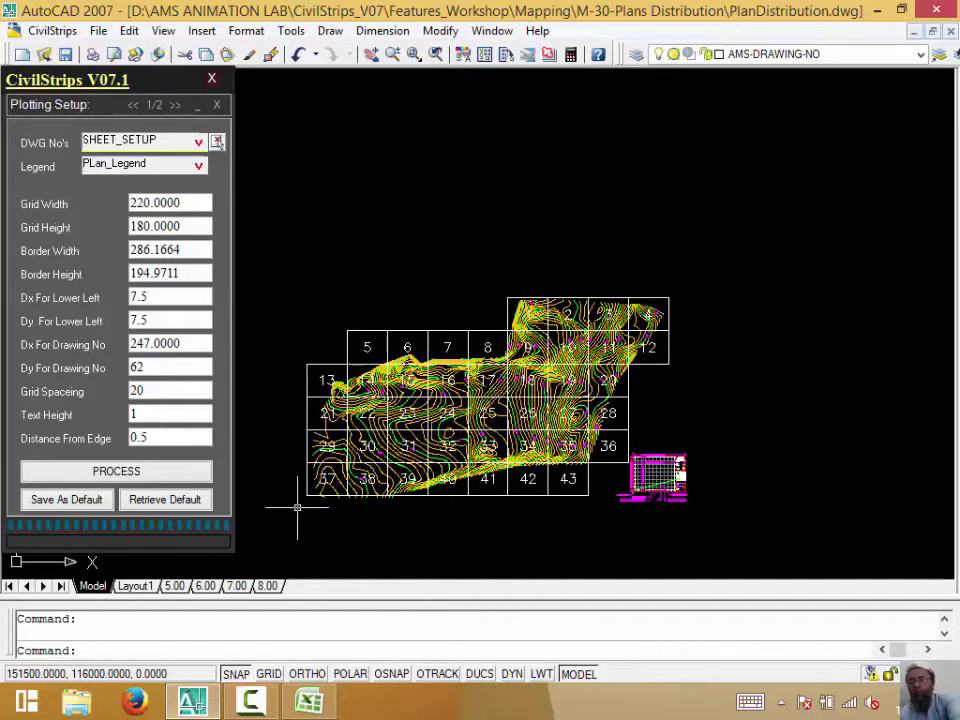
Change the snap spacing to 50 in both X and Y
scroll(297, 507, up, 3)
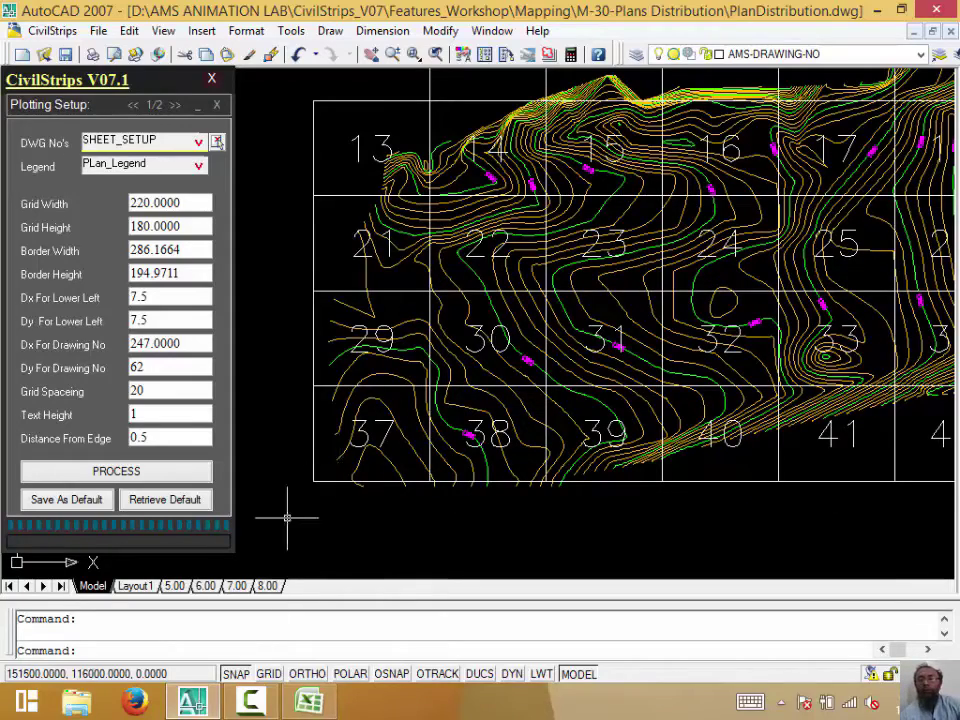
right_click(243, 673)
click(292, 658)
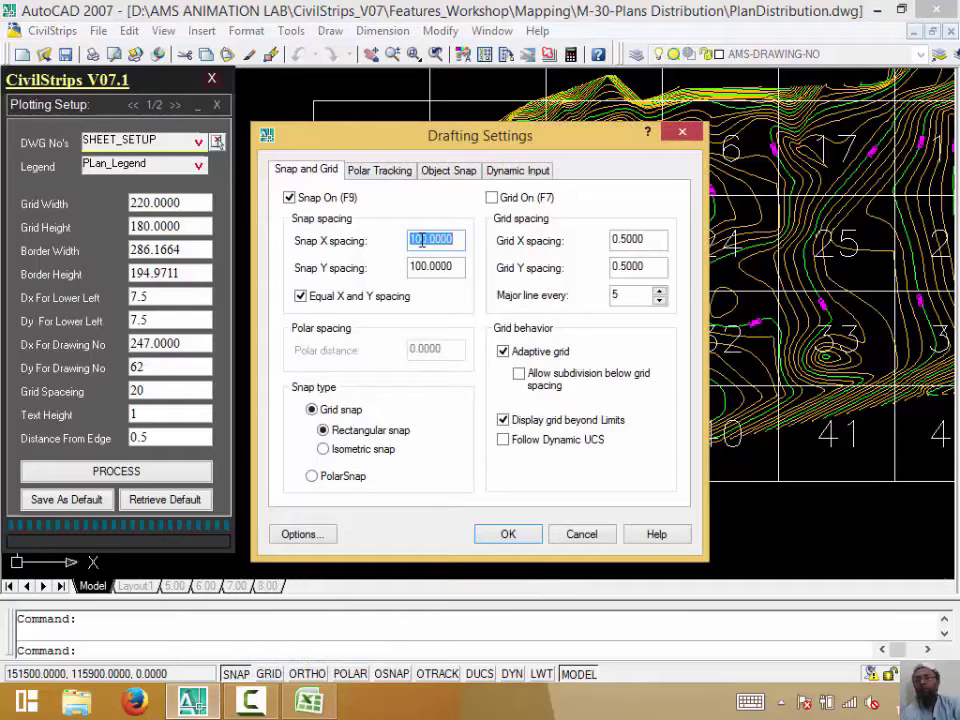
text(50)
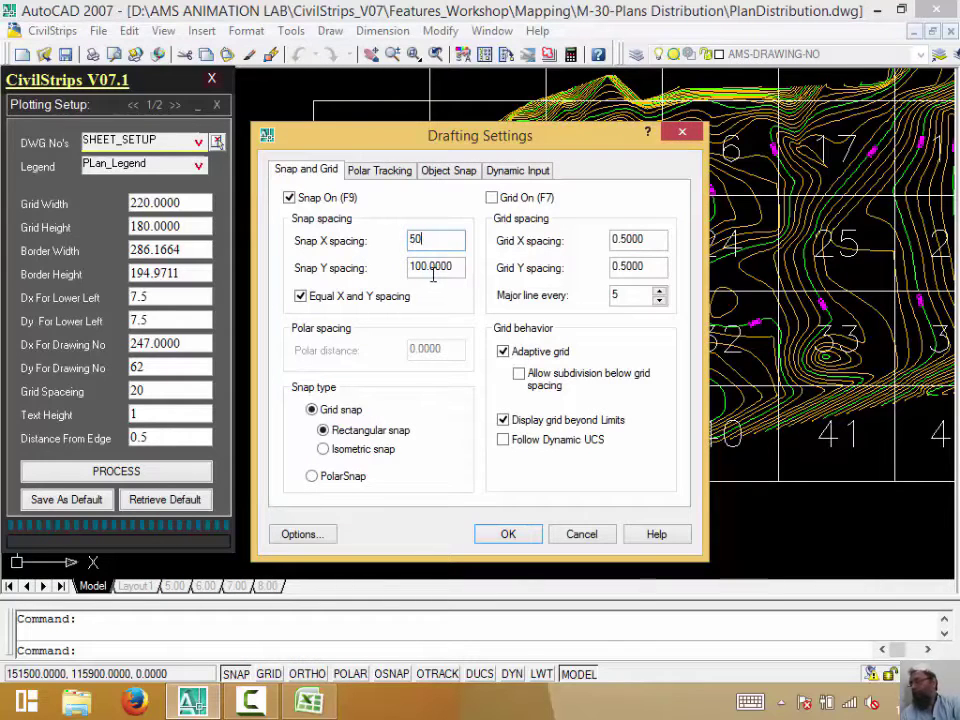
click(430, 270)
click(517, 540)
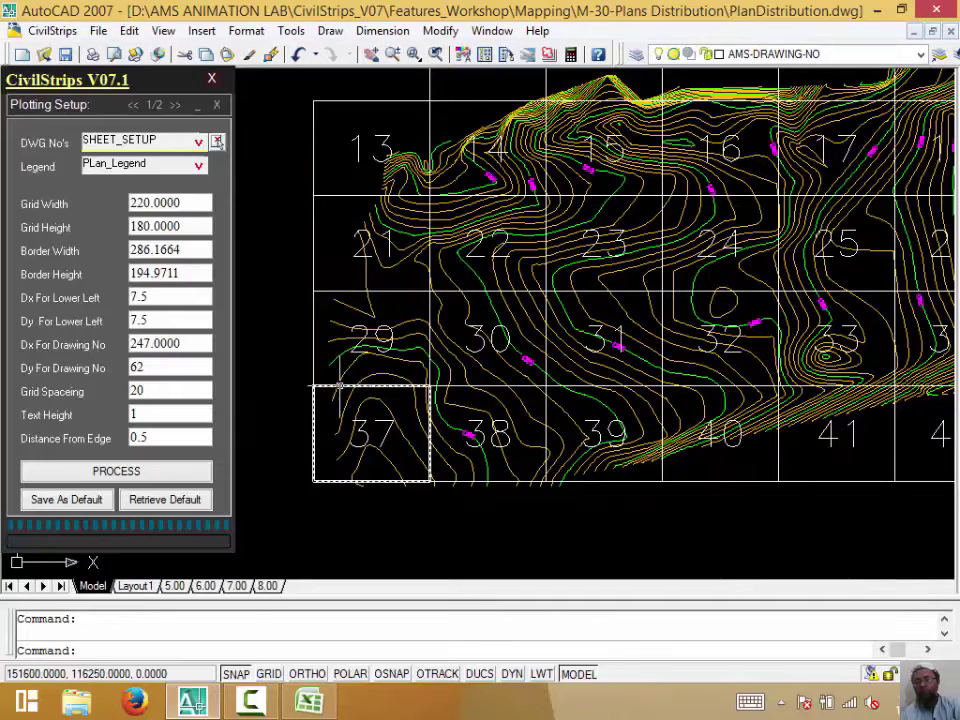
scroll(630, 307, down, 4)
middle_drag(630, 307, 563, 412)
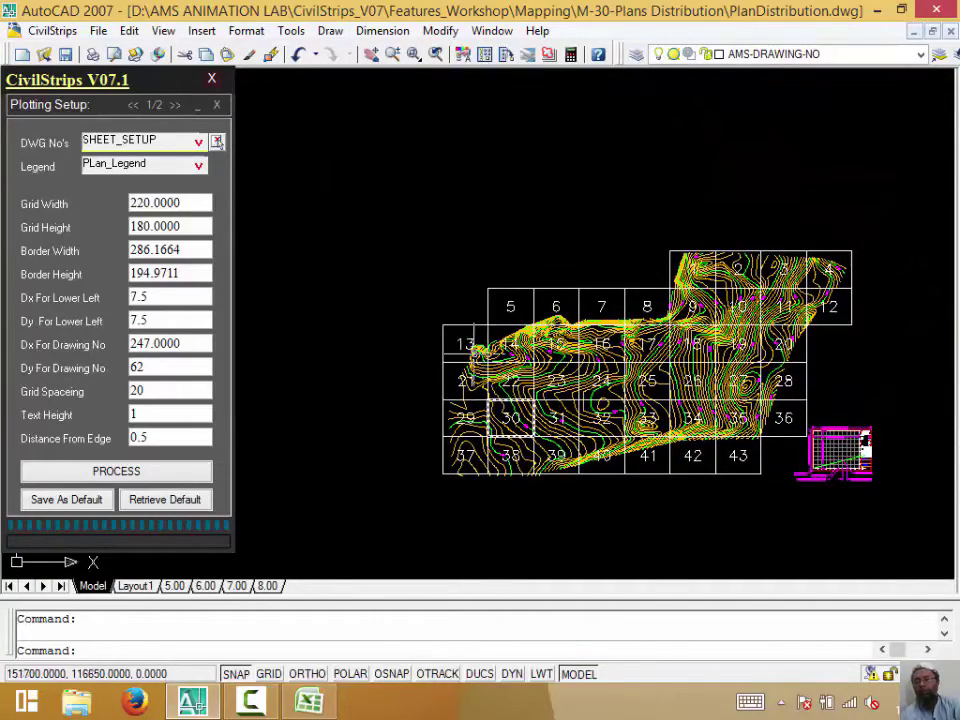
scroll(568, 300, up, 2)
middle_drag(403, 364, 301, 244)
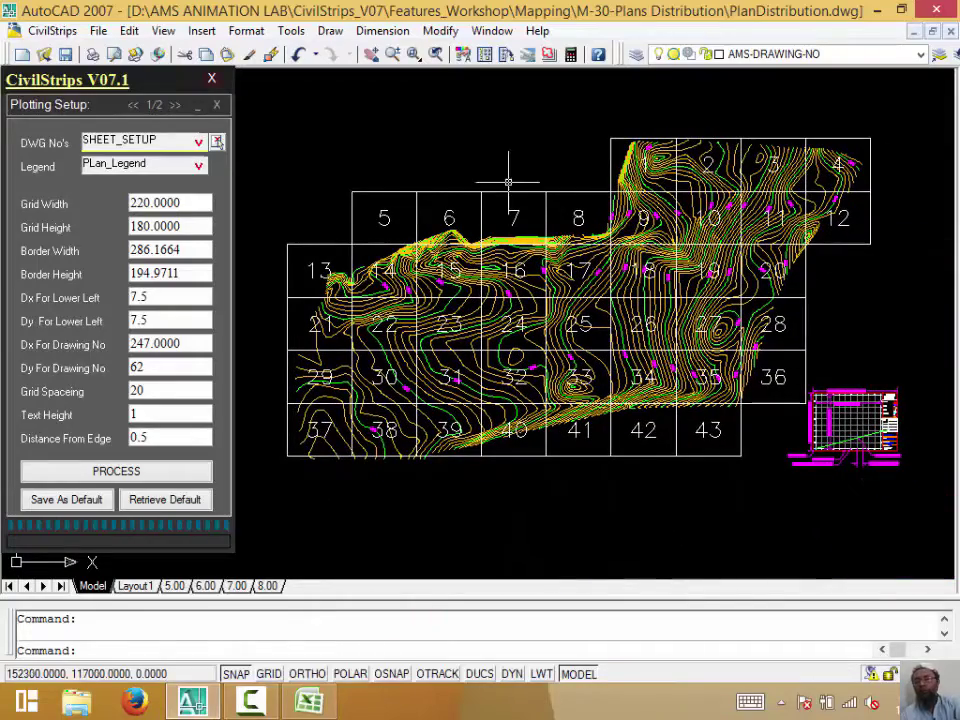
click(375, 182)
click(347, 196)
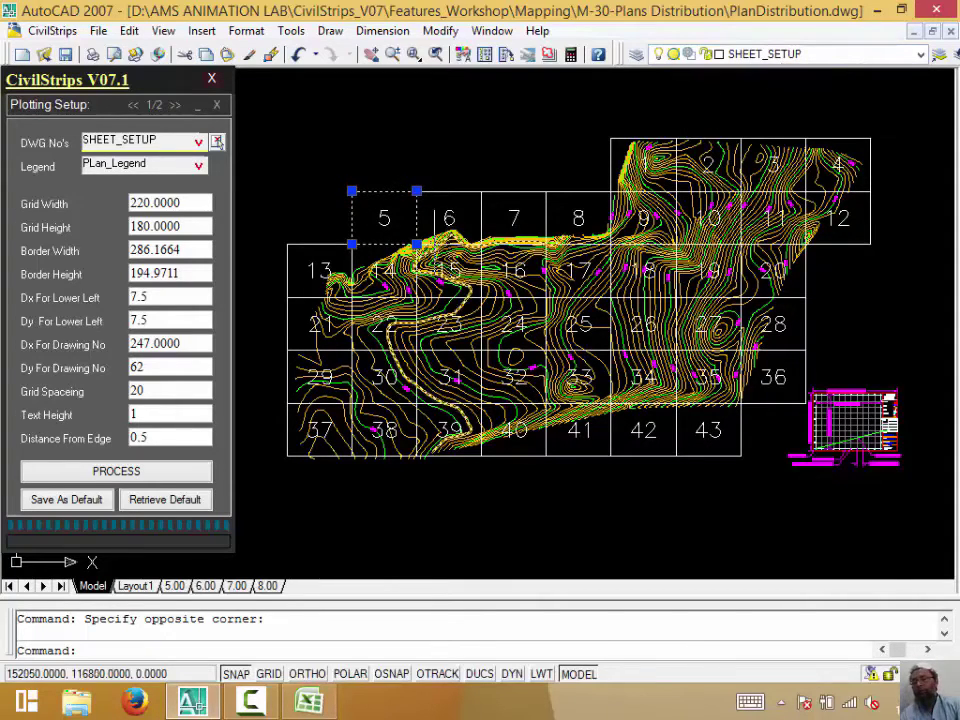
key(Escape)
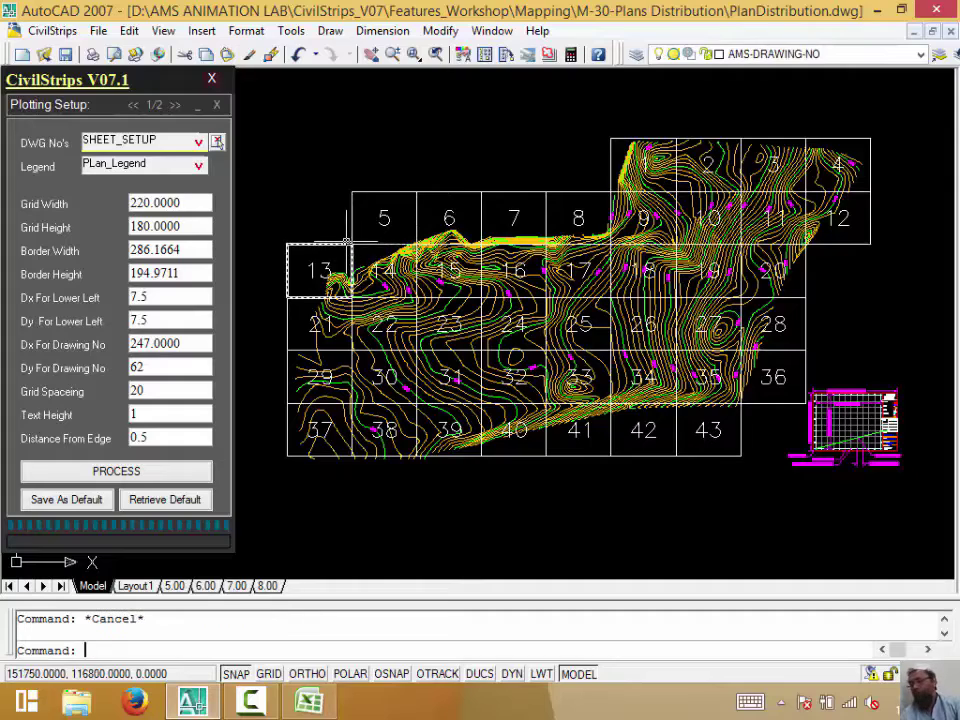
scroll(360, 235, up, 5)
scroll(369, 229, up, 2)
Turn snapping off and check sheet label 5's properties: Romans text, 50 high
middle_drag(369, 229, 527, 145)
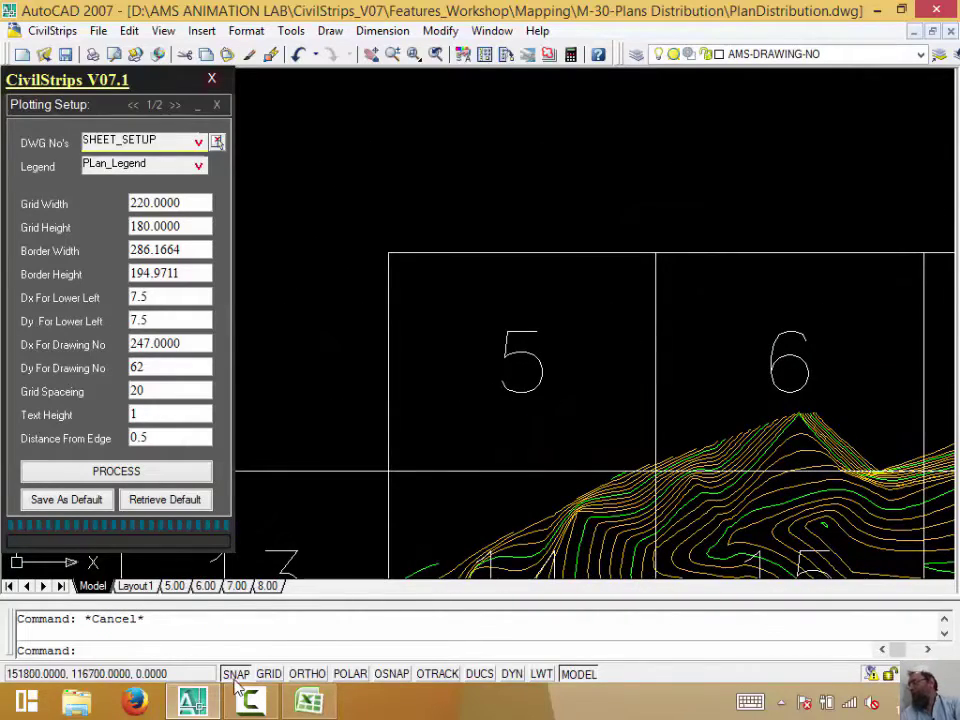
click(236, 674)
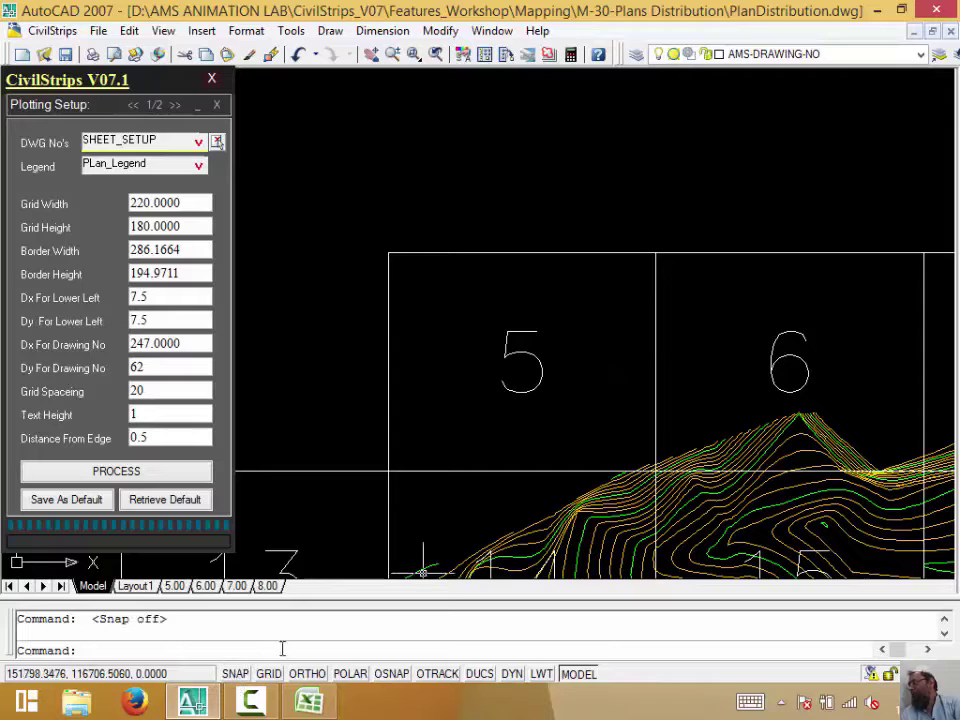
click(389, 447)
click(517, 393)
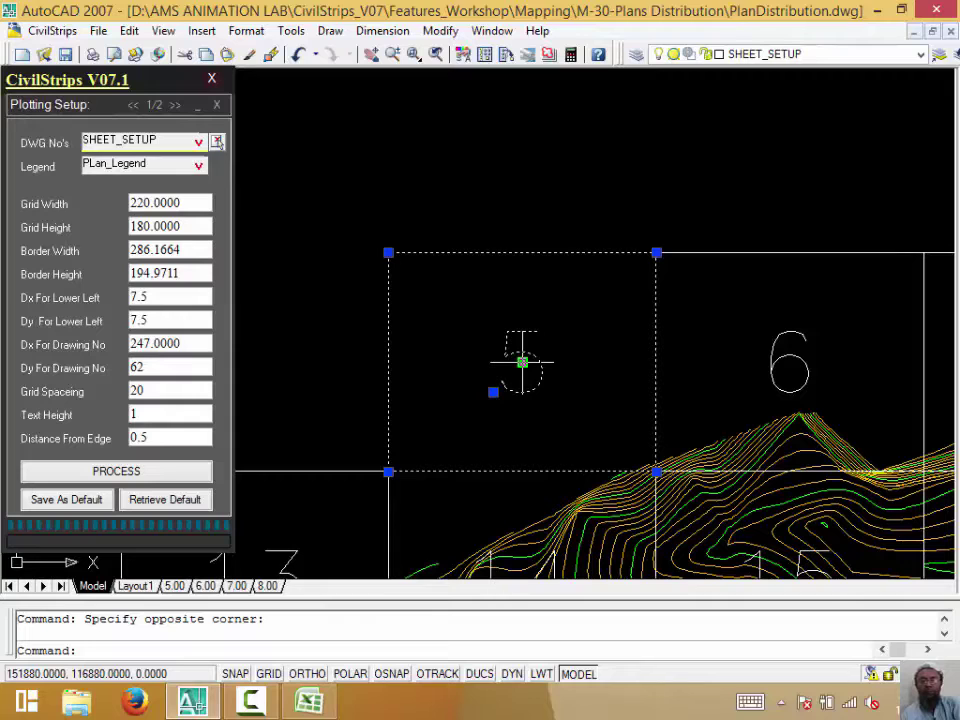
key(Escape)
click(520, 362)
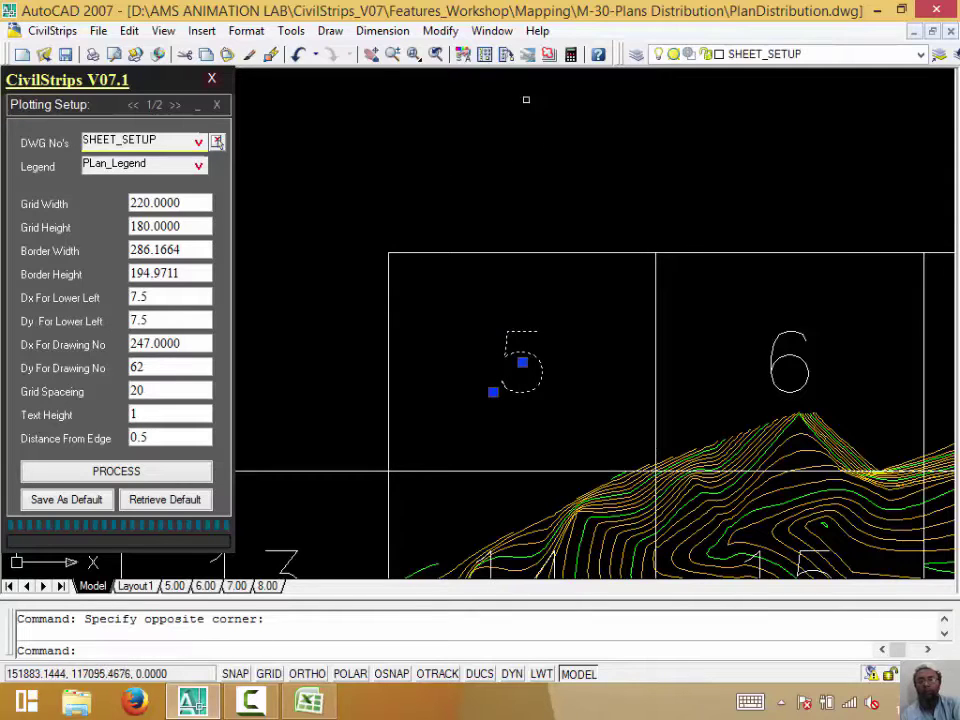
click(463, 54)
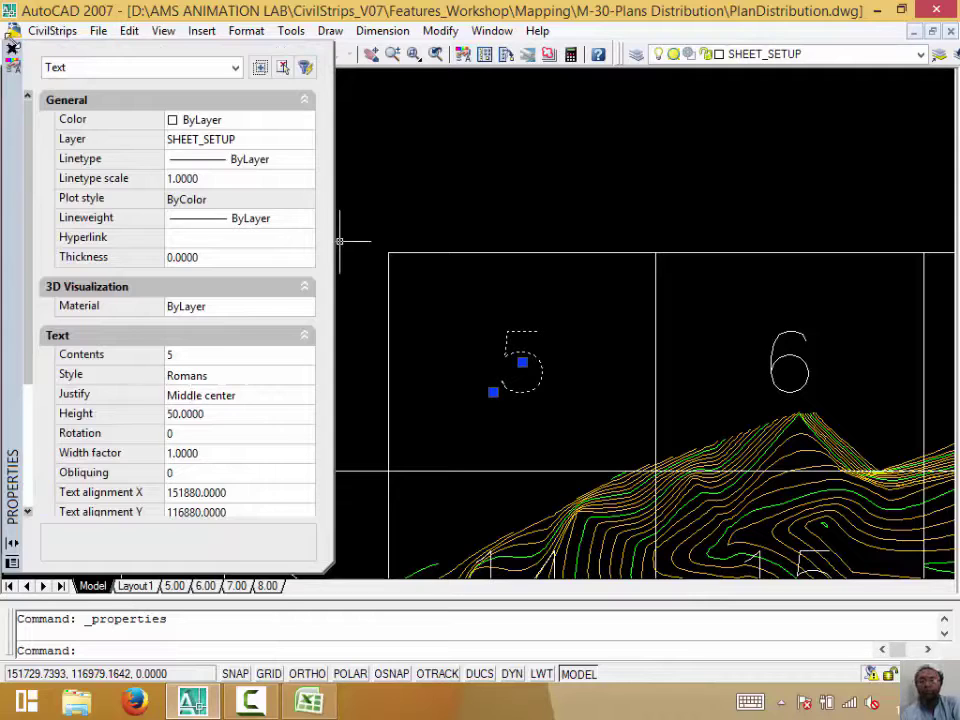
click(12, 47)
click(548, 291)
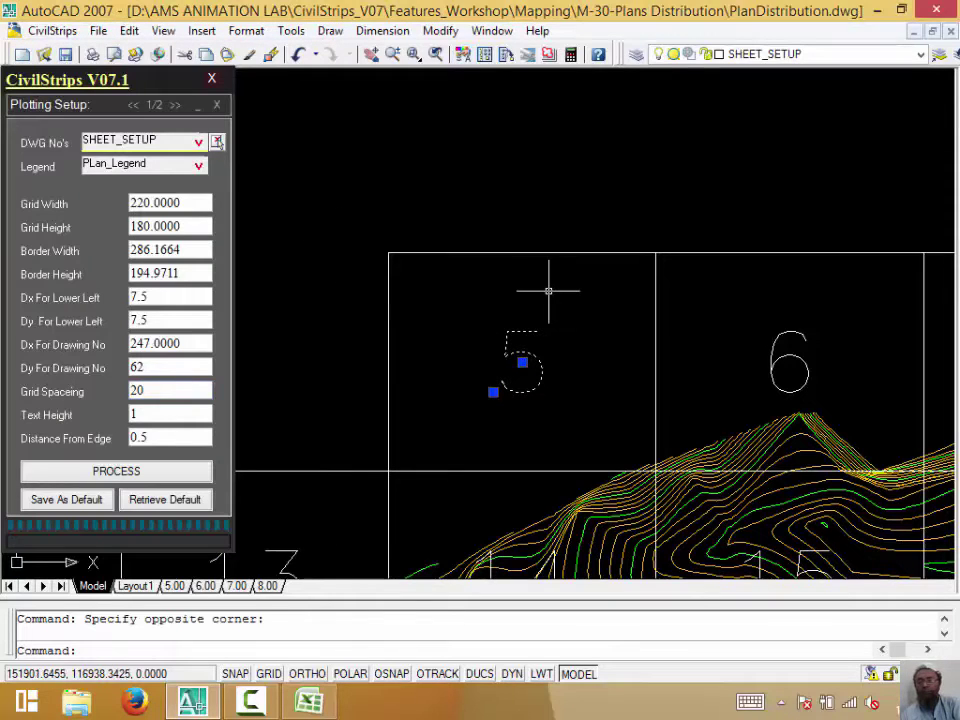
key(Escape)
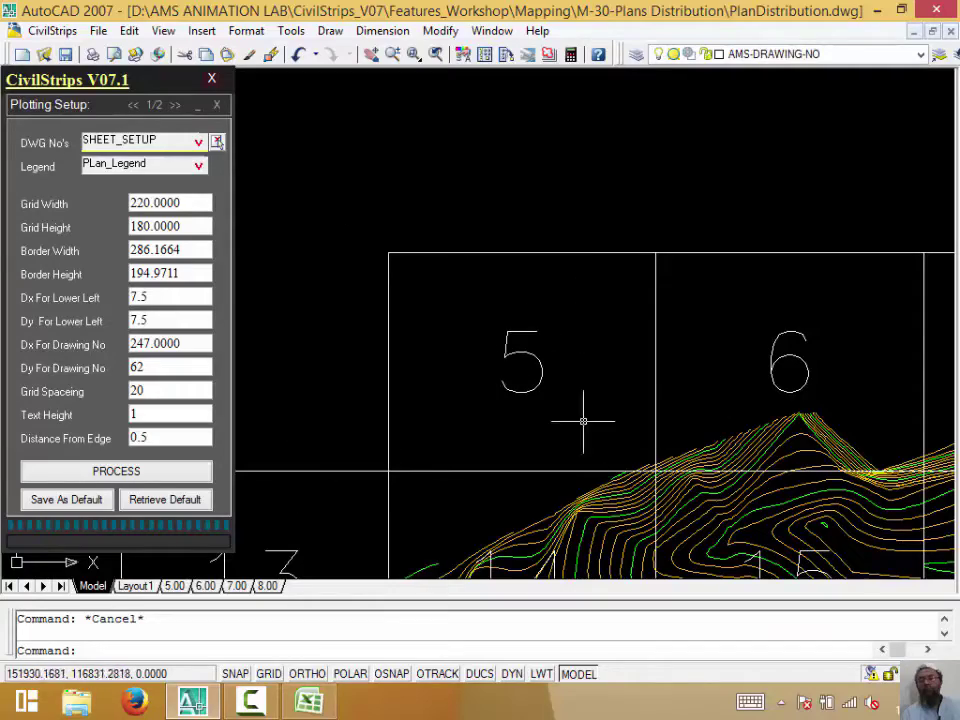
Zoom out and pan to view the whole sheet grid, including sheets 37–43
scroll(583, 421, down, 4)
middle_drag(553, 416, 248, 395)
scroll(445, 405, down, 2)
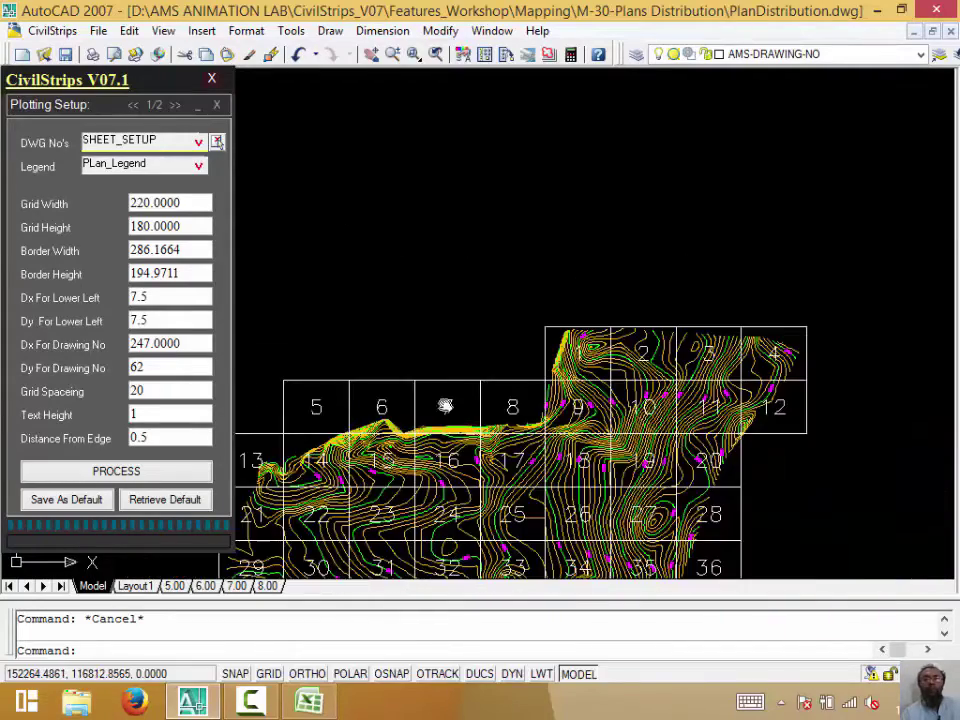
middle_drag(445, 405, 485, 333)
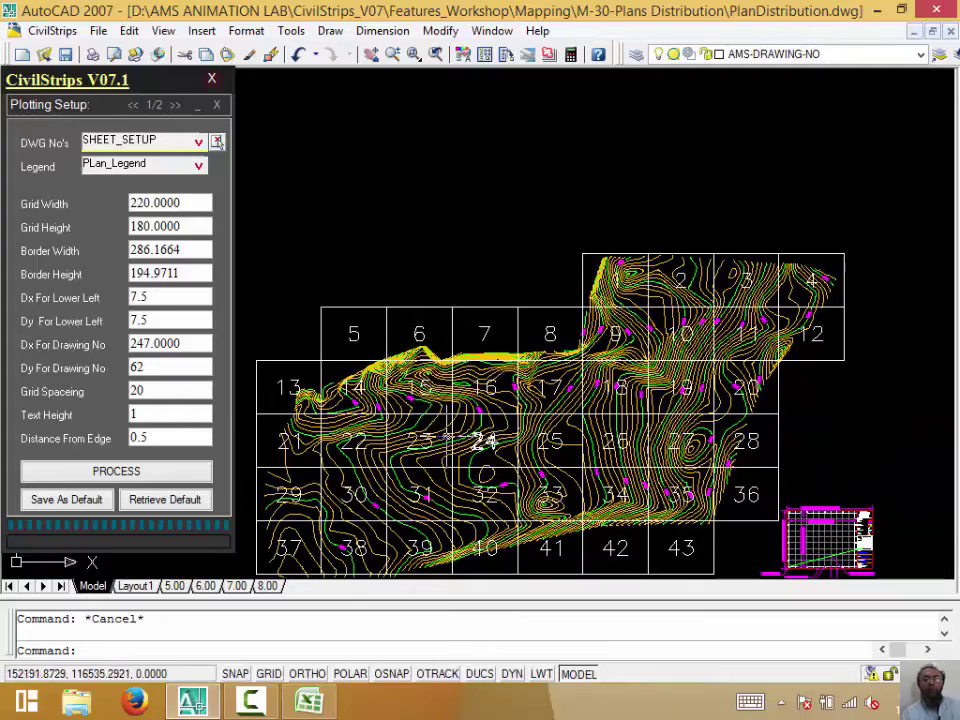
middle_drag(420, 400, 406, 313)
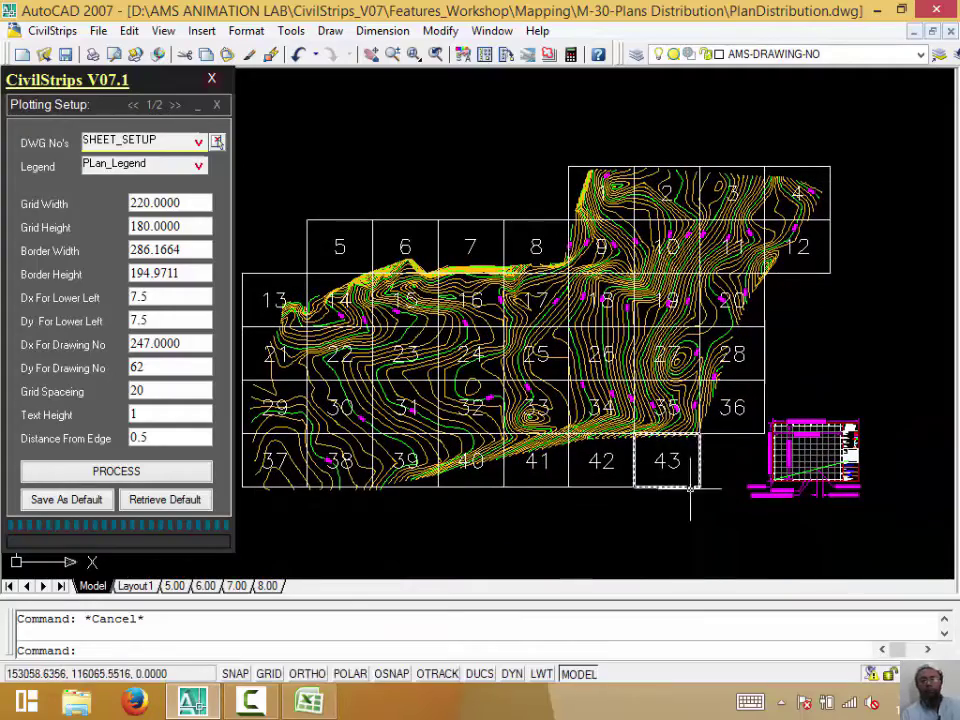
middle_drag(560, 230, 474, 323)
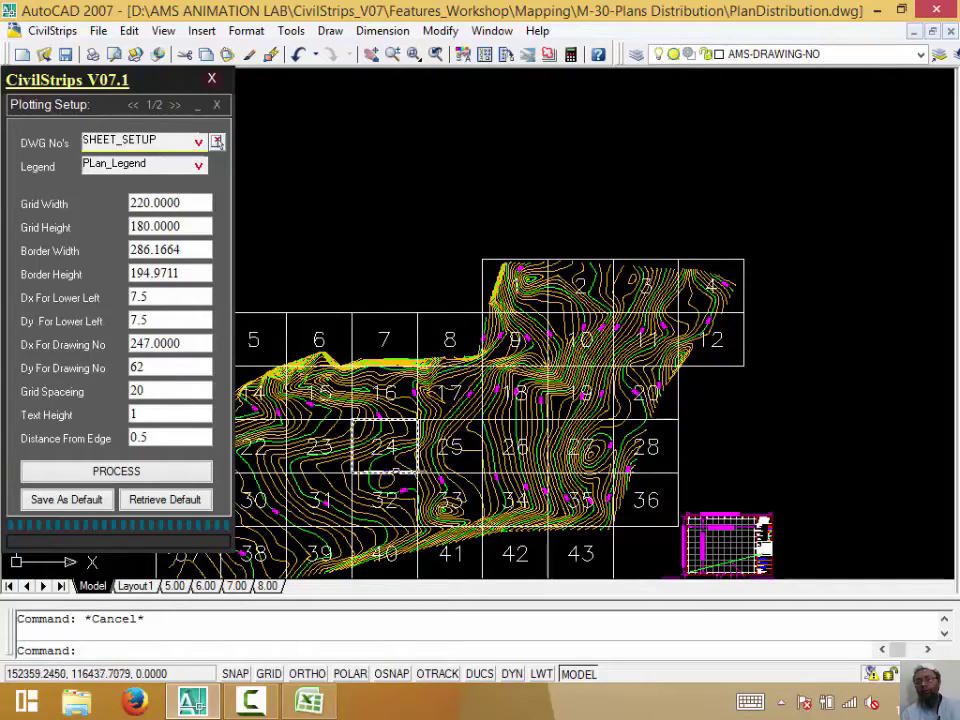
mouse_move(454, 506)
middle_down()
mouse_move(628, 461)
mouse_move(601, 493)
middle_up()
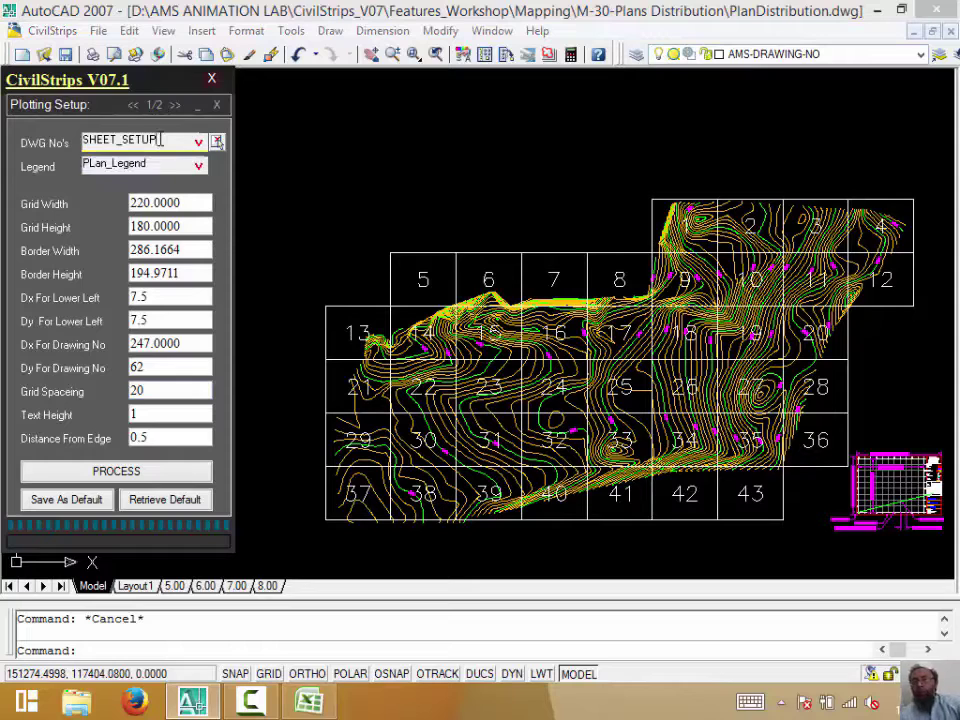
Delete the old 5.00–8.00 layouts, keeping Layout1, and return to the Model tab
click(135, 586)
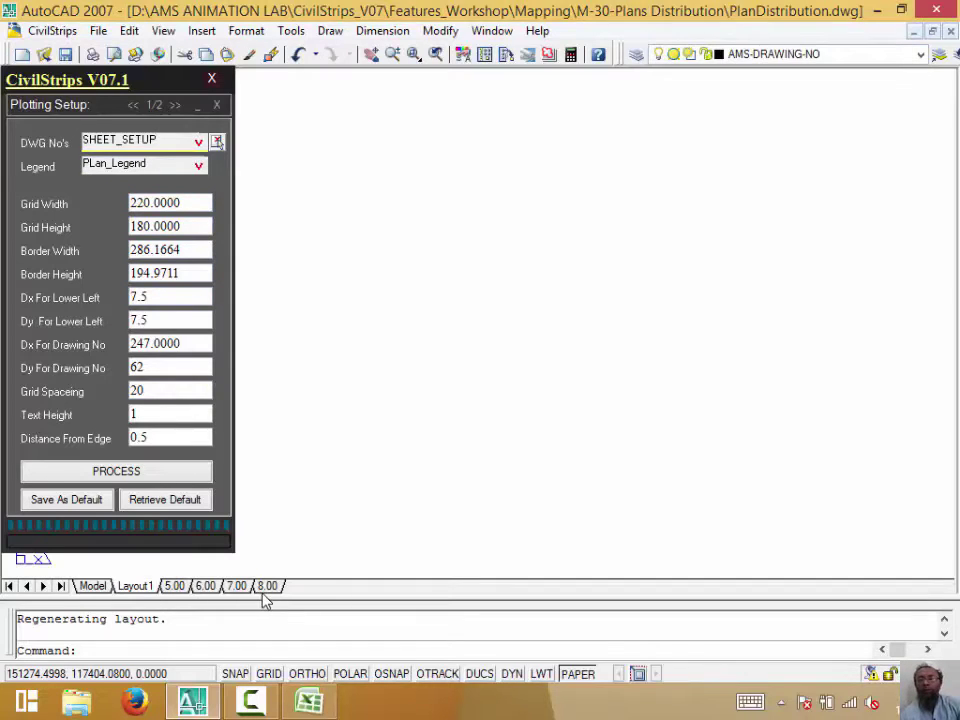
right_click(270, 586)
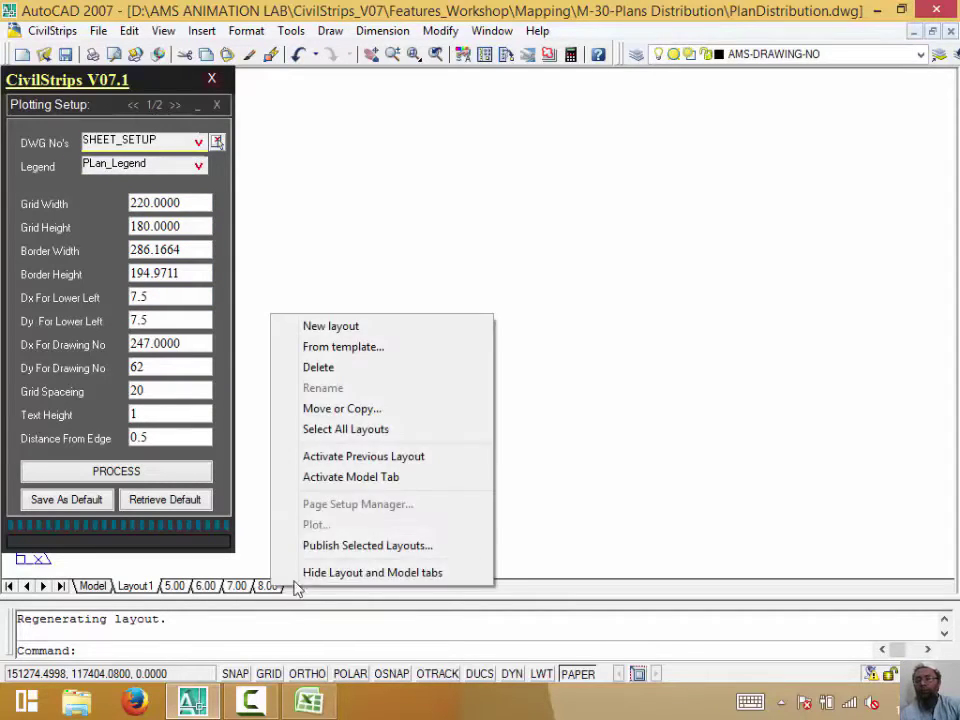
click(335, 372)
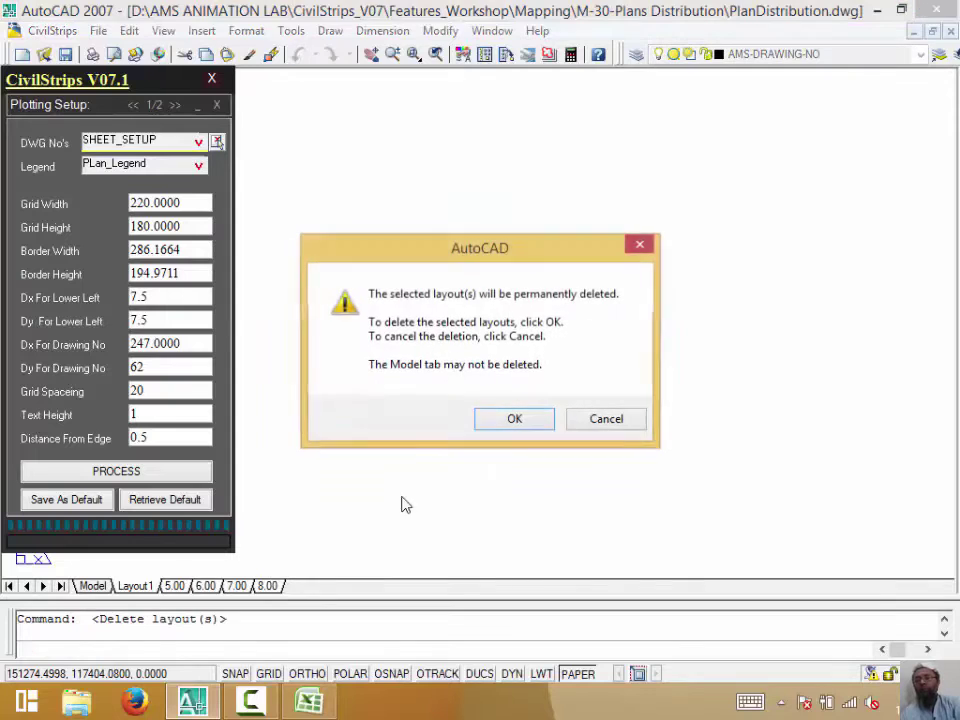
click(508, 420)
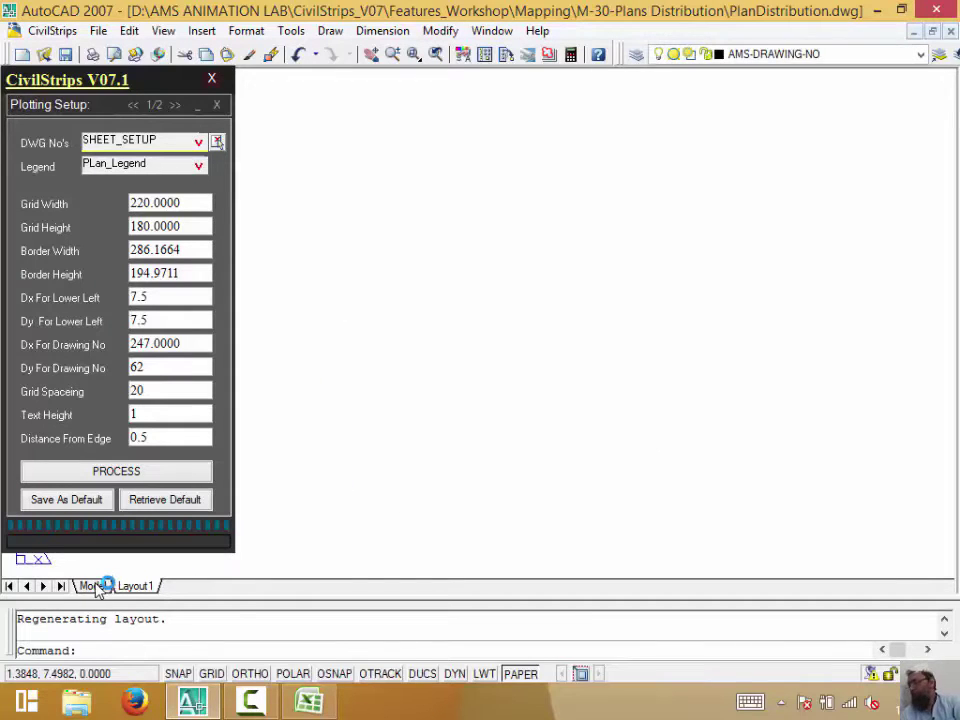
click(95, 586)
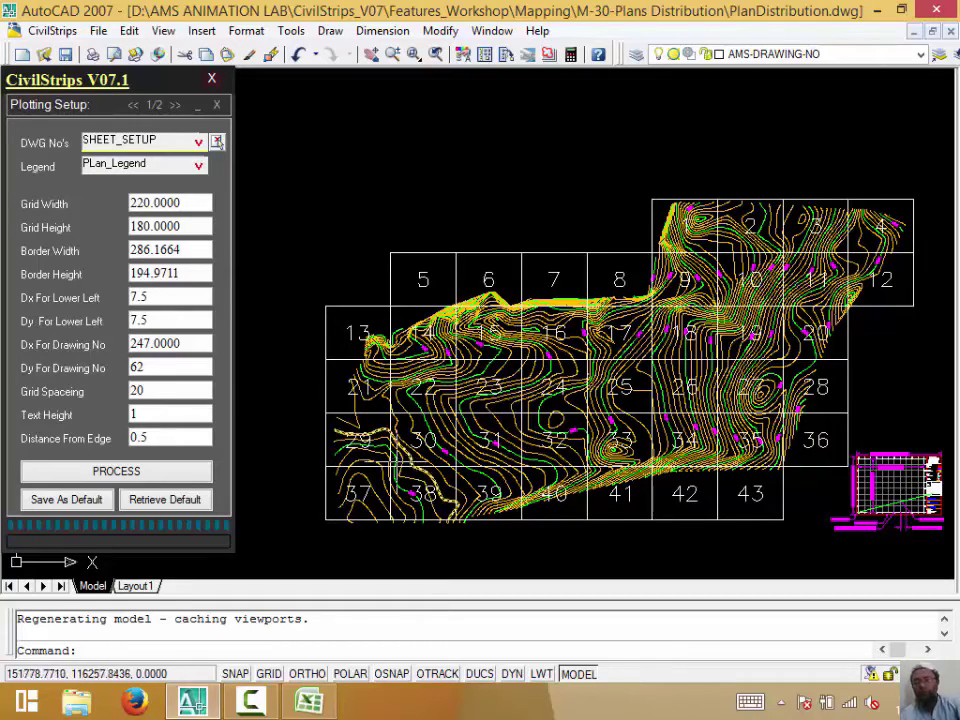
Run PROCESS and window-select all 43 sheet frames to create one layout per sheet
middle_drag(302, 454, 256, 413)
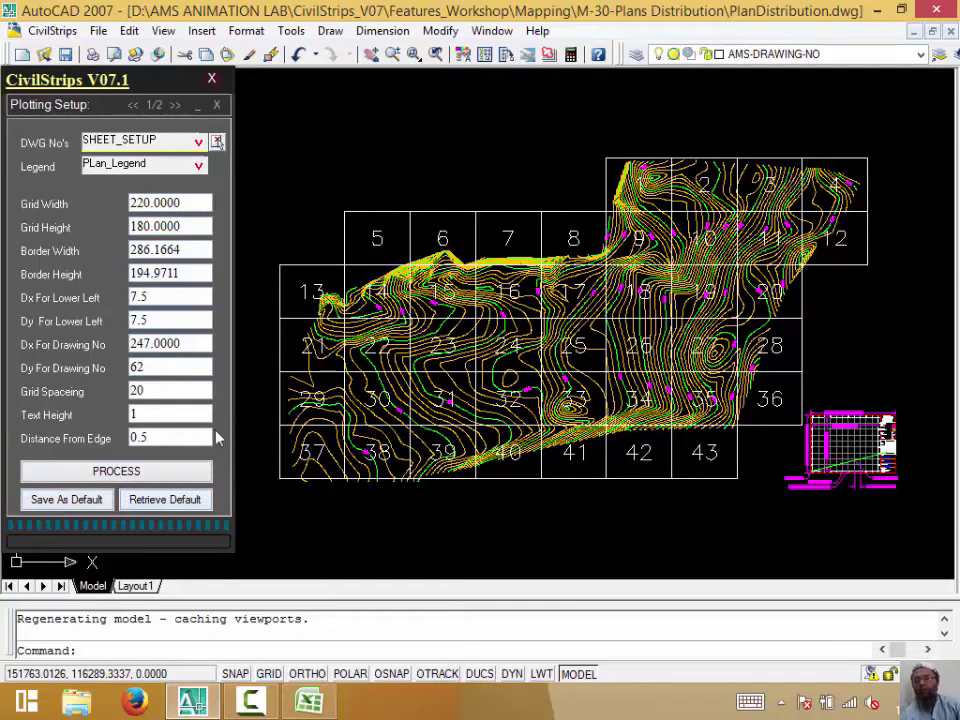
click(143, 473)
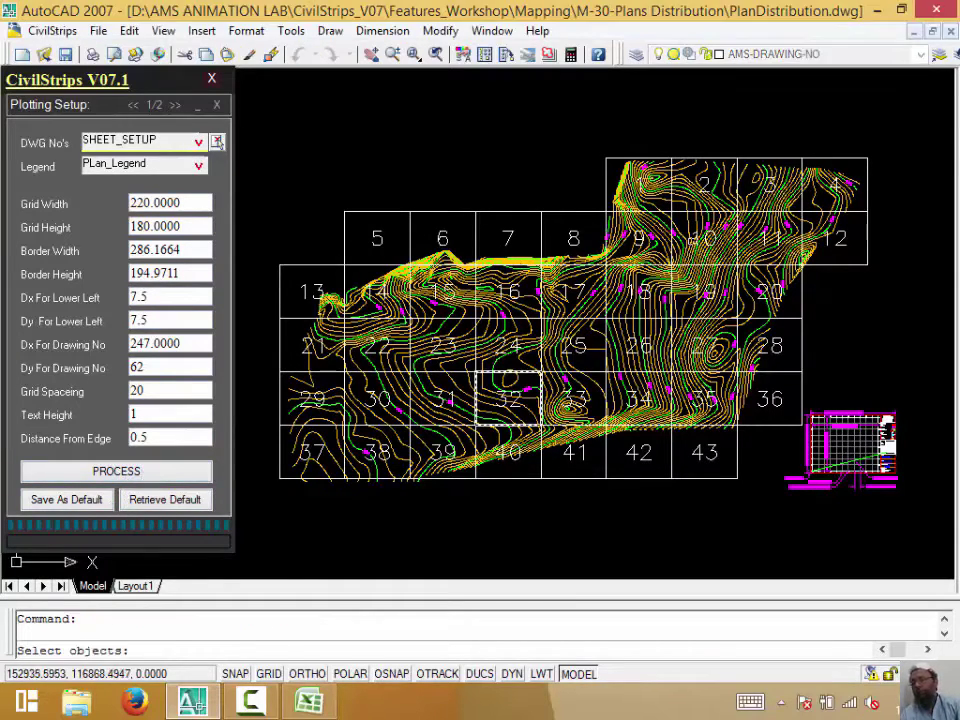
click(840, 130)
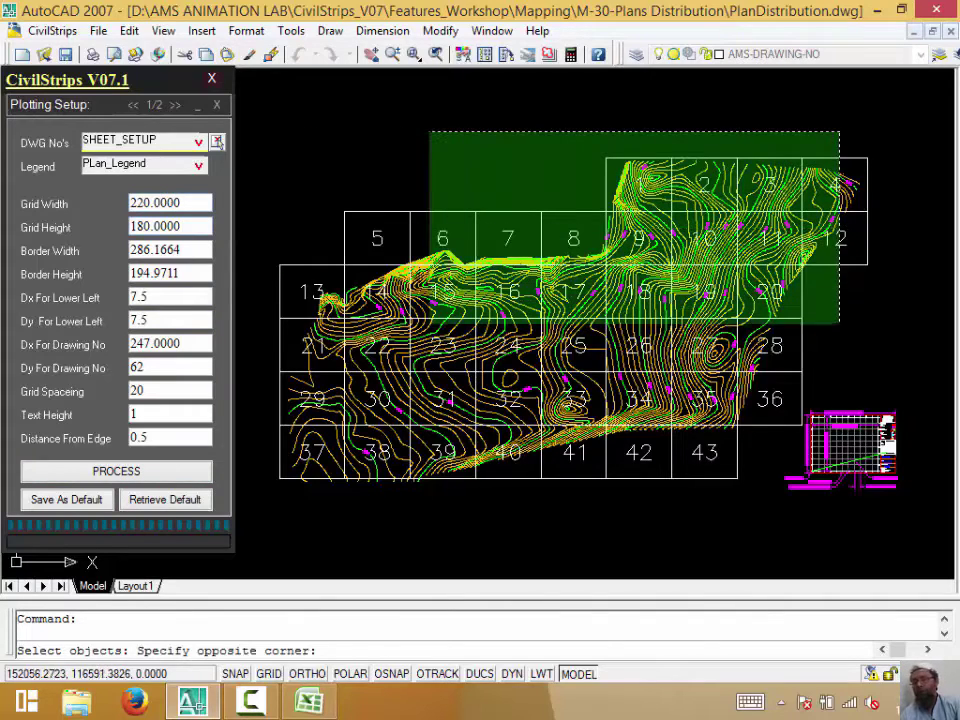
click(300, 516)
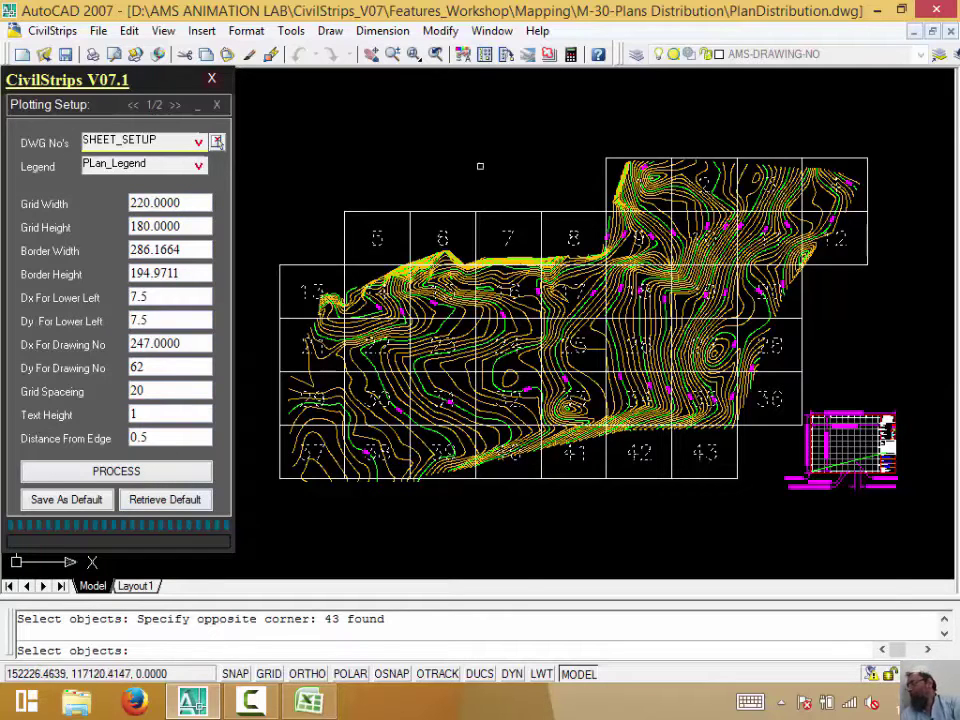
key(Return)
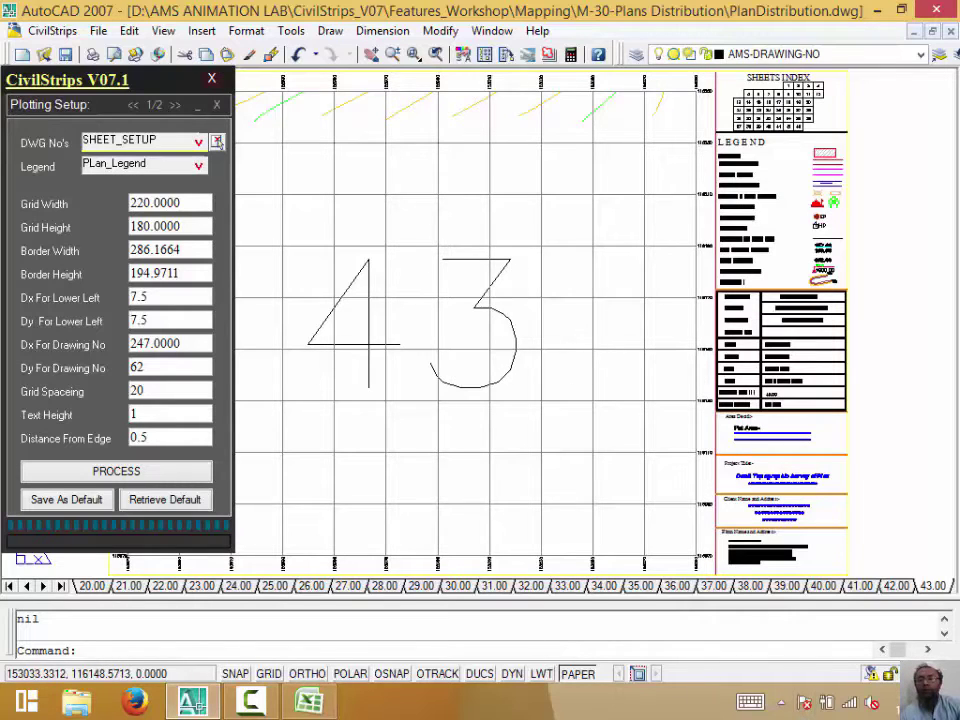
Scroll the layout tabs back to the start and inspect the 6.00 layout
scroll(526, 354, down, 6)
scroll(399, 425, up, 3)
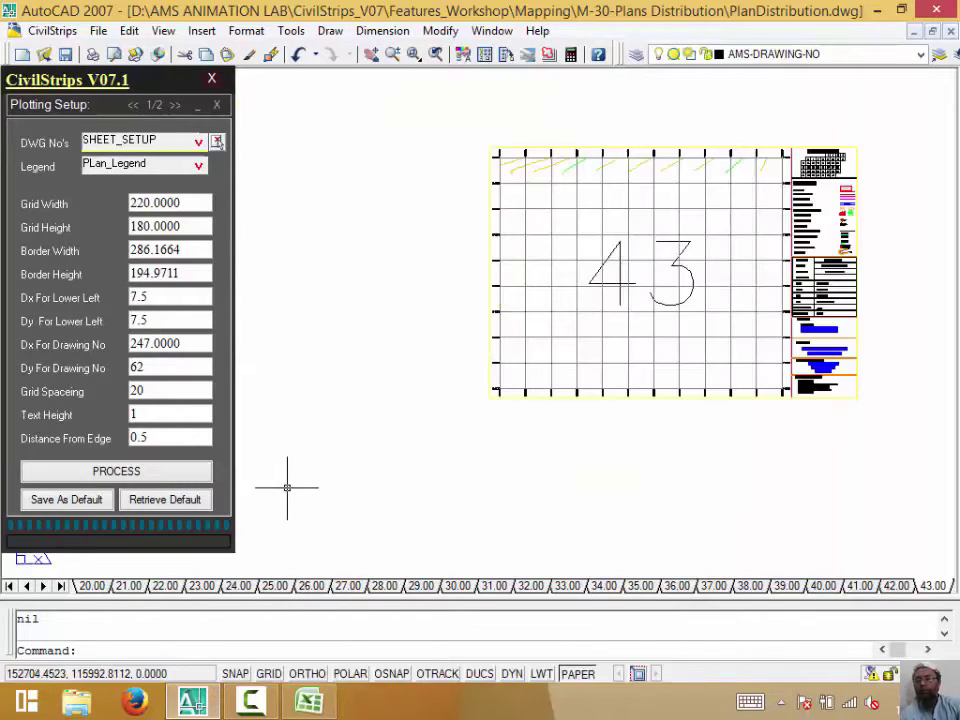
click(10, 587)
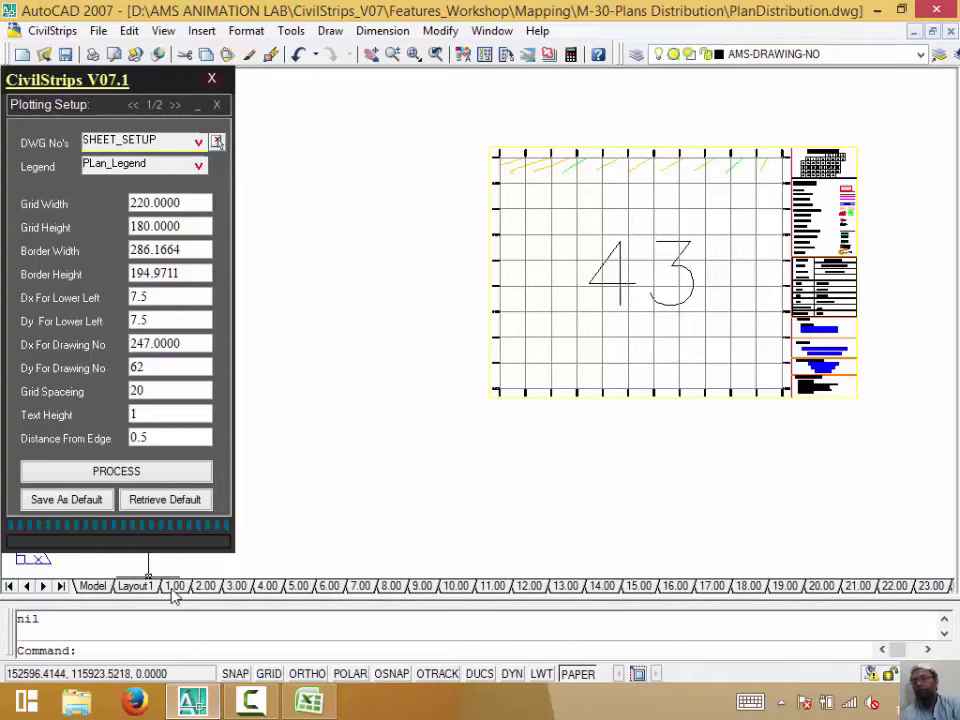
click(329, 587)
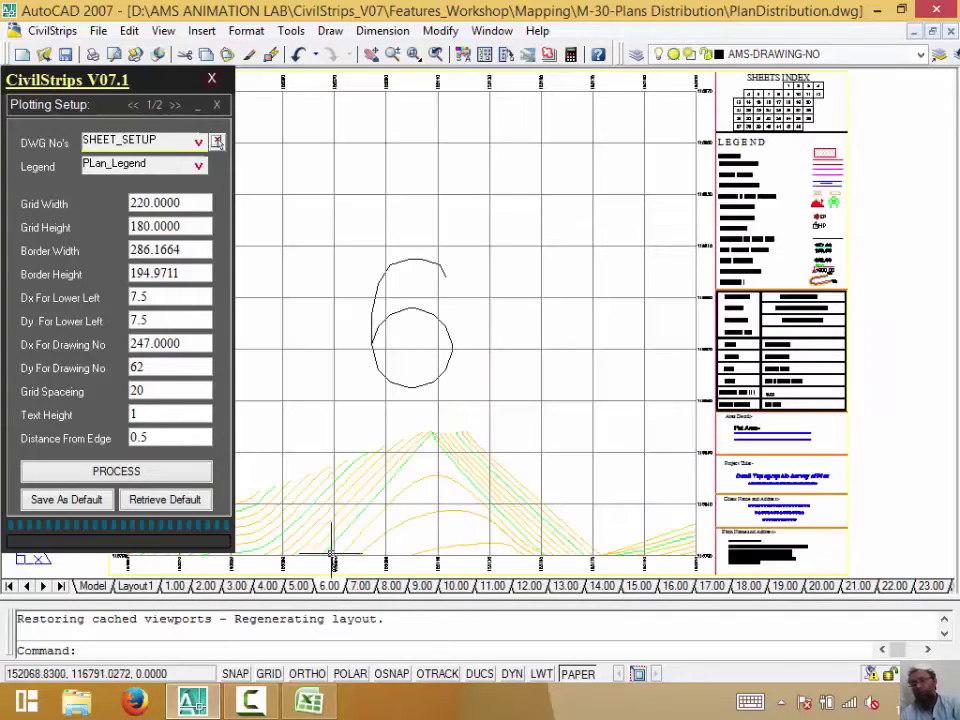
scroll(676, 323, down, 2)
scroll(570, 320, up, 4)
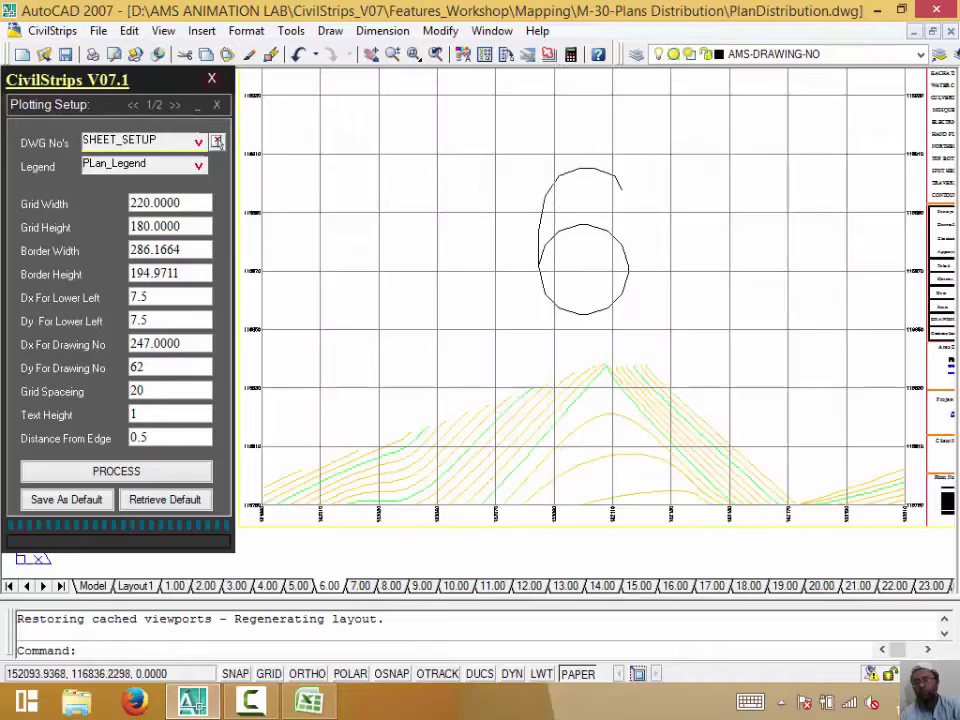
scroll(519, 411, down, 3)
scroll(422, 569, down, 1)
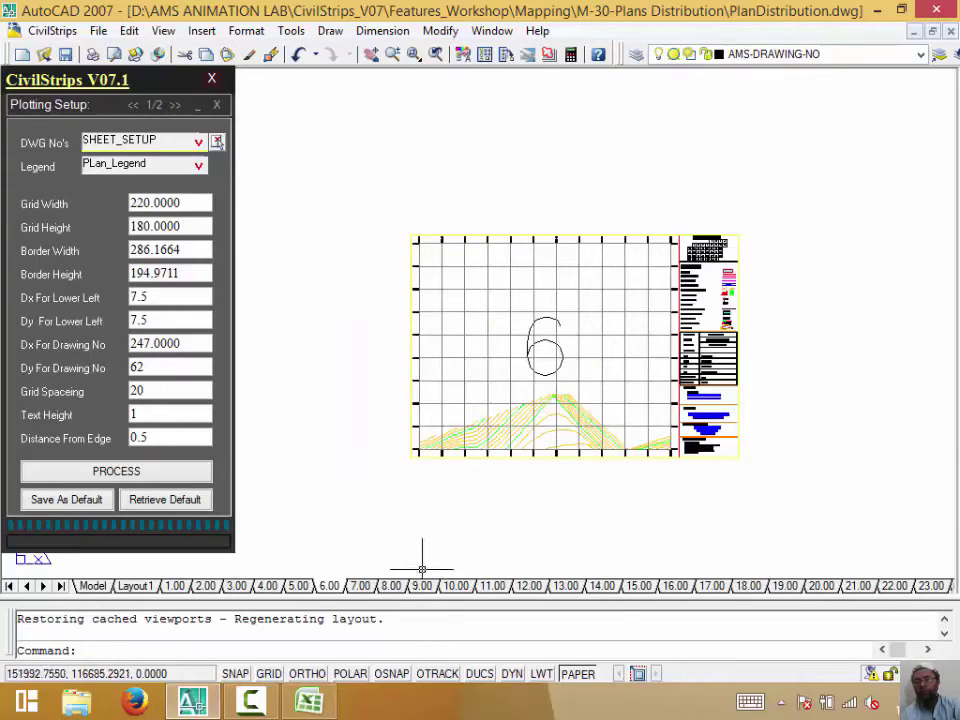
Open the 22.00 layout and zoom in to check its title block
click(711, 586)
click(785, 586)
click(894, 586)
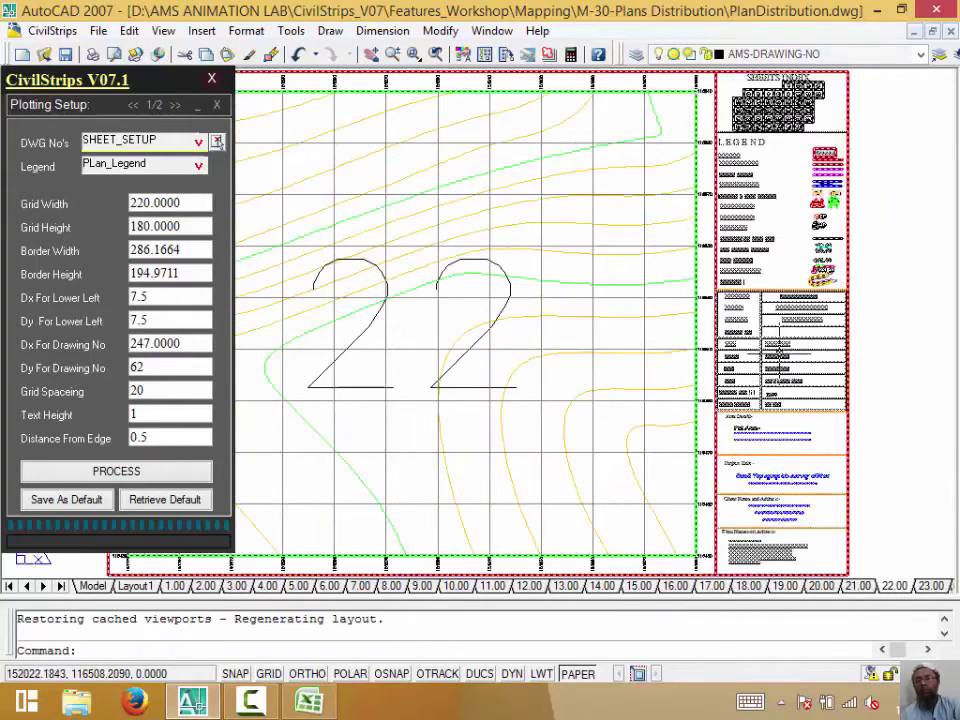
scroll(708, 450, up, 5)
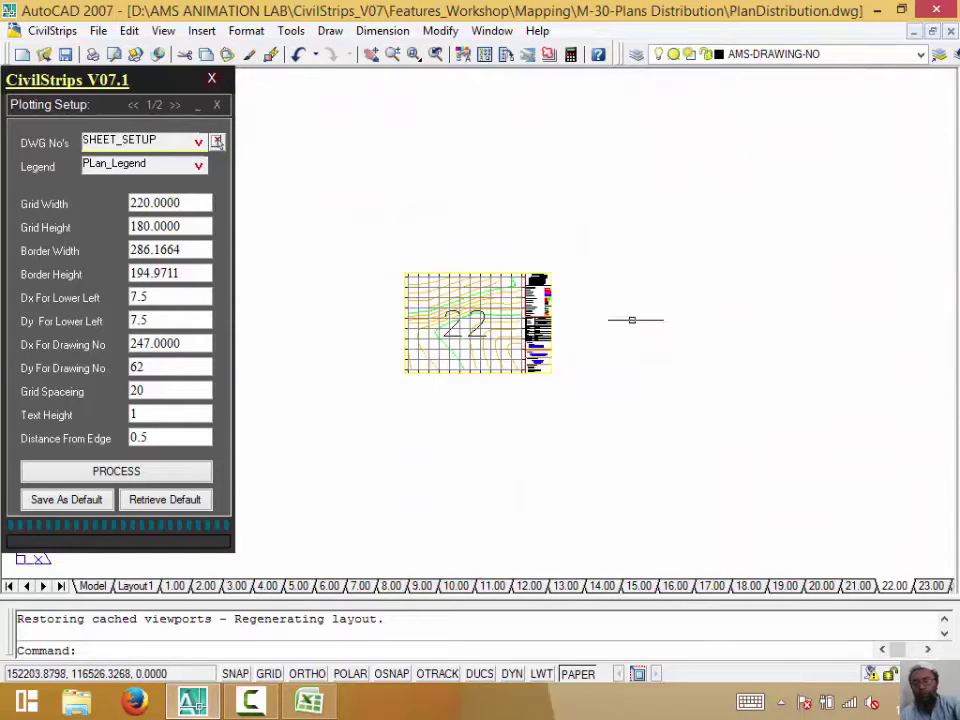
scroll(556, 346, up, 5)
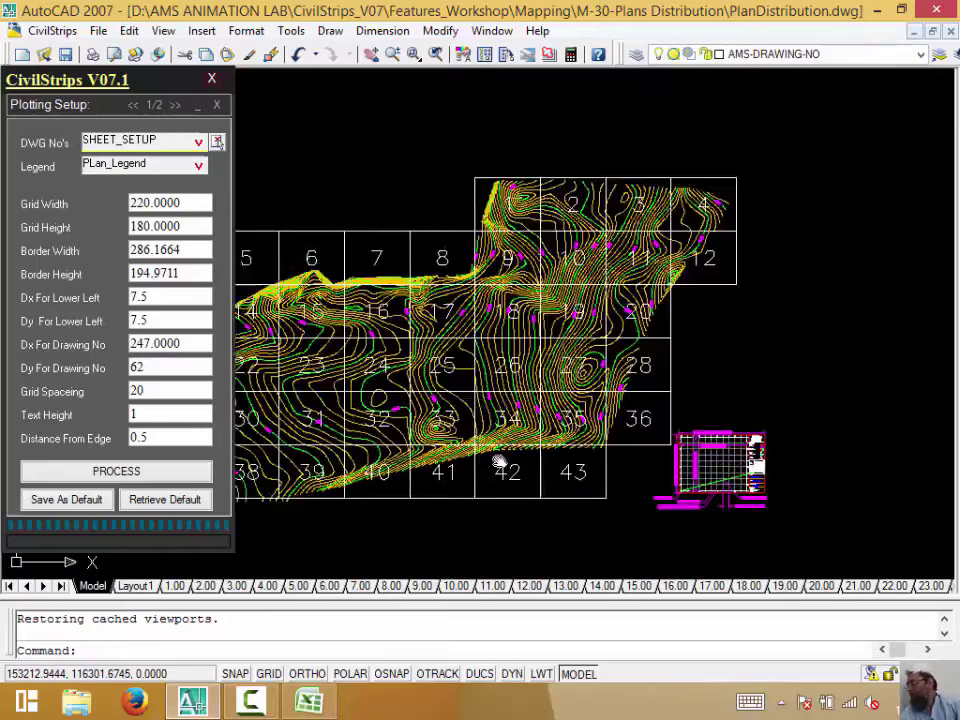
Bring the legend block beside the sheet grid into view in model space
middle_drag(631, 441, 360, 500)
scroll(615, 452, up, 5)
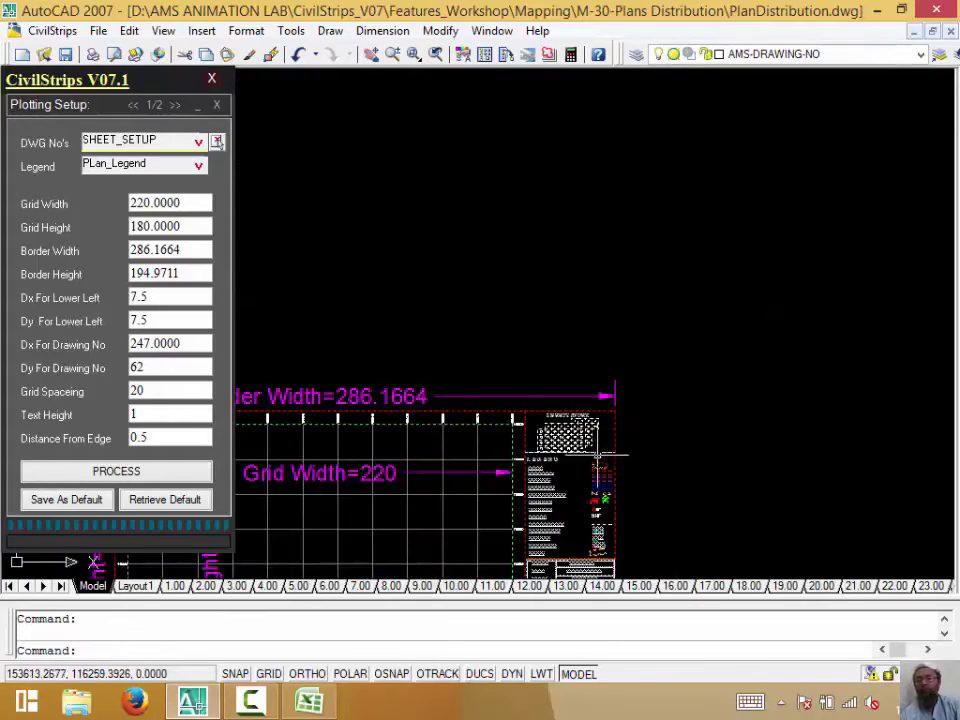
scroll(566, 452, up, 2)
scroll(566, 452, up, 5)
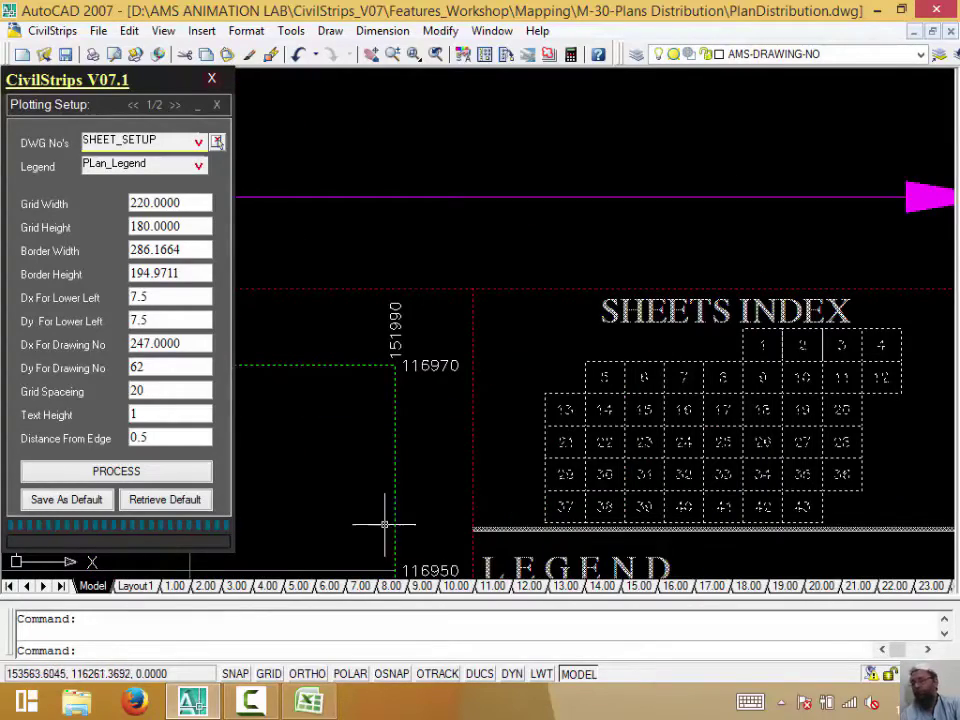
Open the sheet 2 layout and zoom into its Sheets Index
click(206, 586)
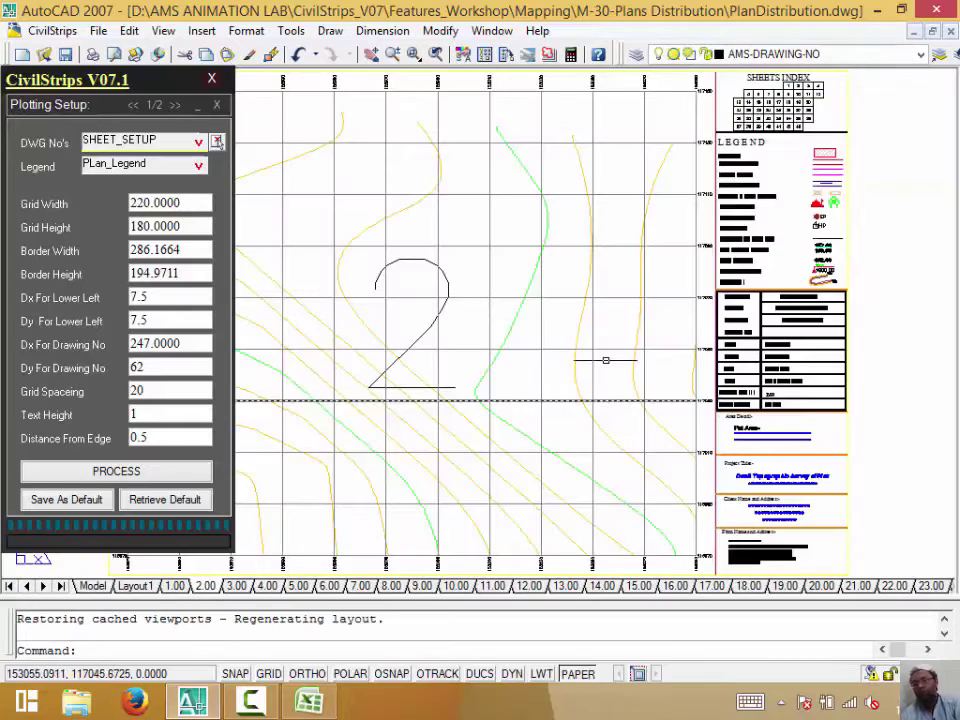
scroll(540, 330, up, 3)
scroll(540, 330, up, 3)
scroll(615, 272, up, 2)
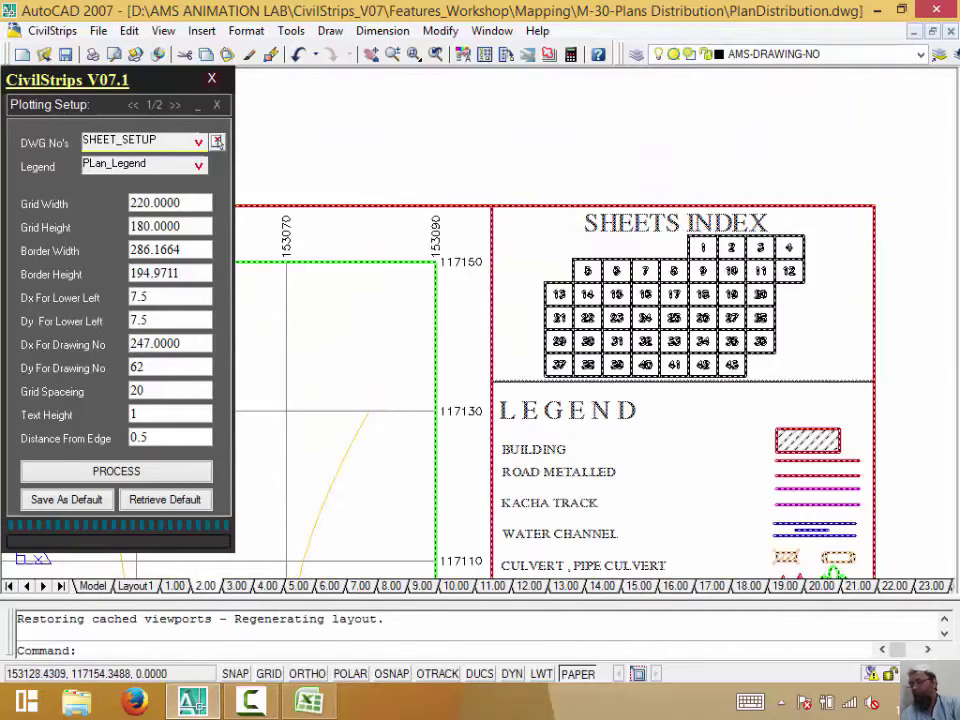
scroll(697, 256, up, 1)
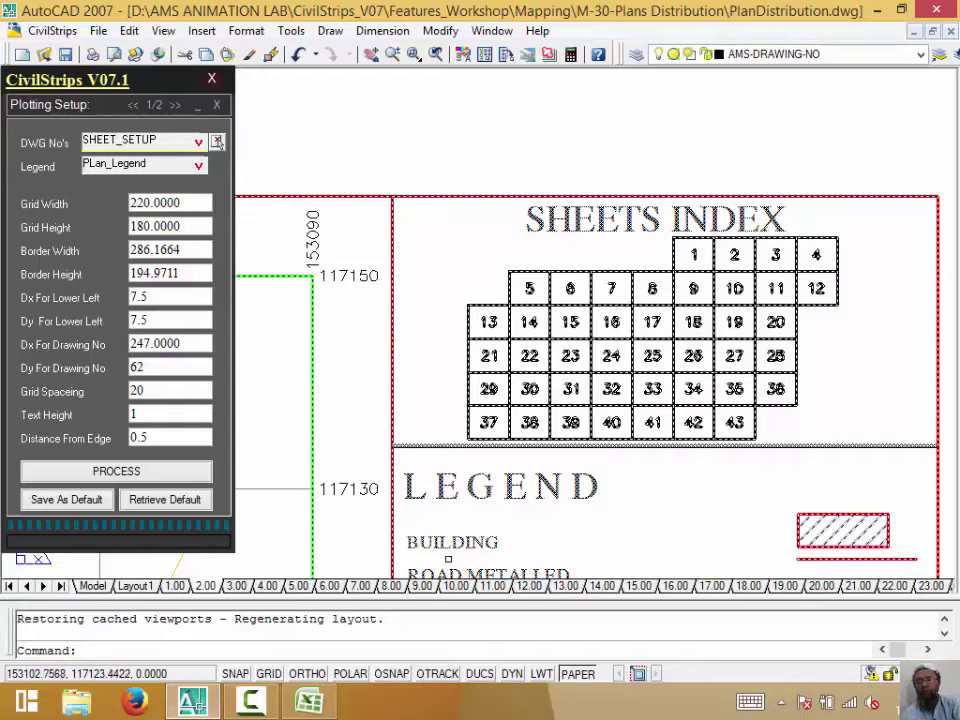
Switch to the sheet 13 layout to view its sheet number, legend and title block
click(556, 590)
scroll(575, 570, down, 3)
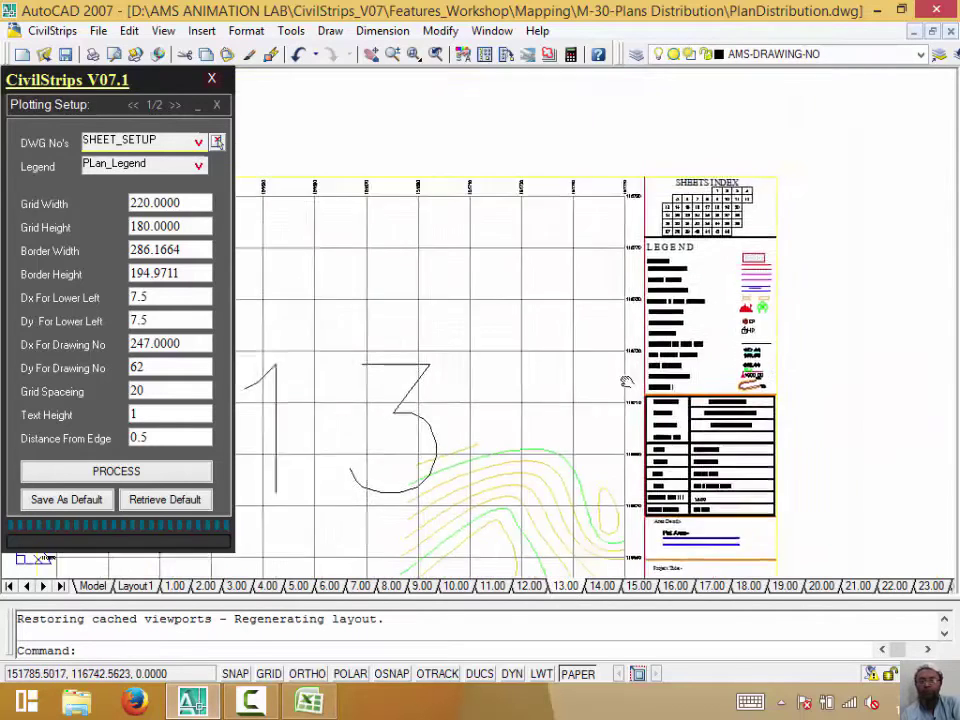
scroll(648, 290, up, 2)
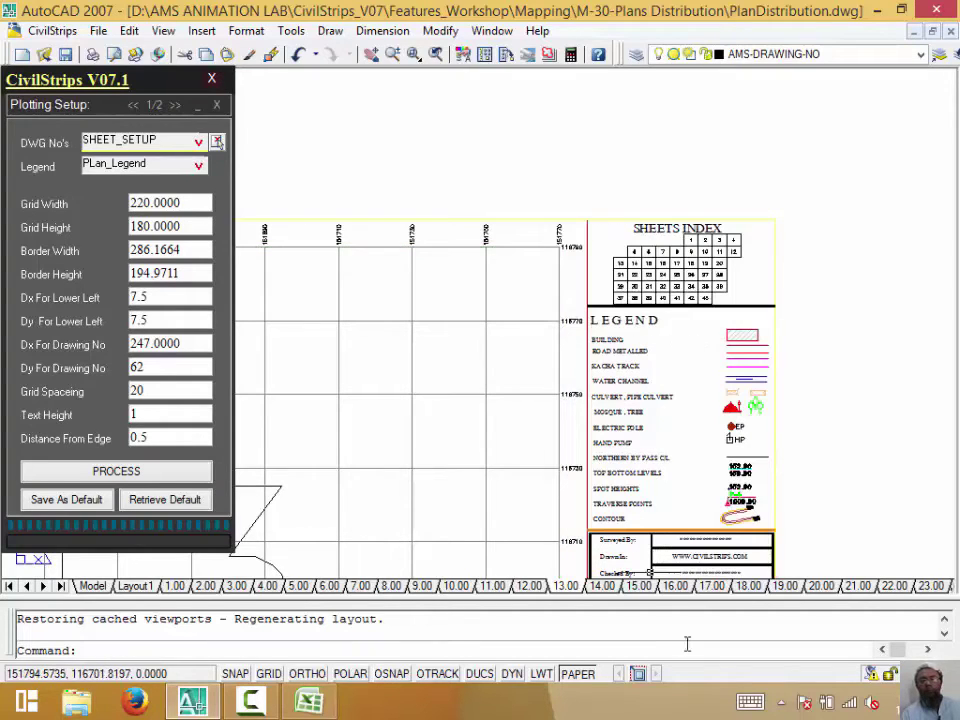
Step through the layouts for sheets 14, 17 and 18 to sheet 19, zooming in
click(610, 587)
click(711, 586)
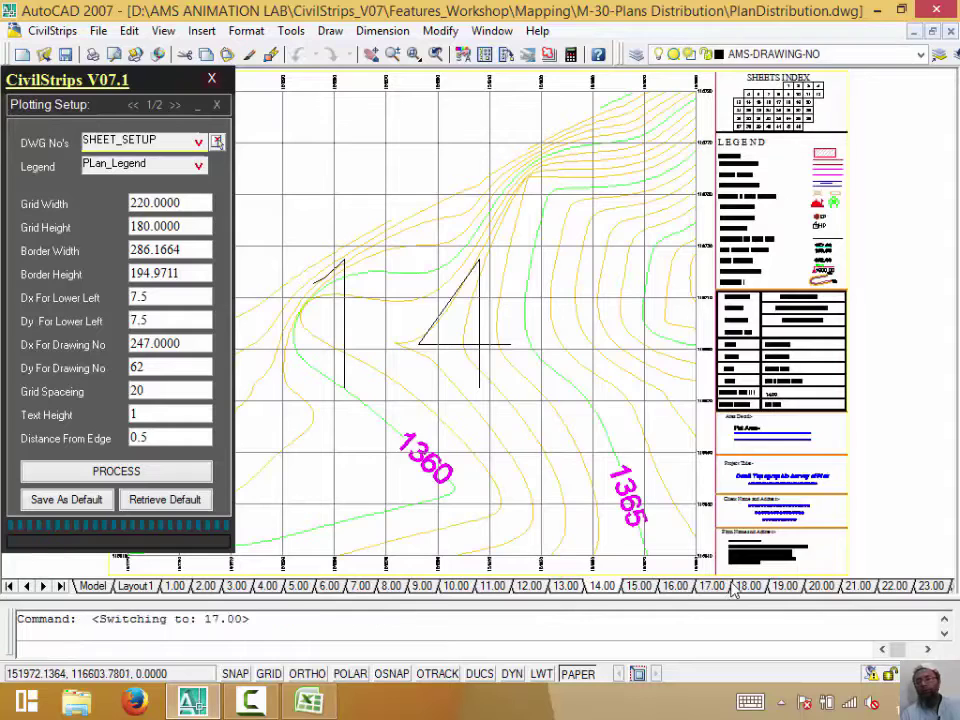
click(750, 587)
click(788, 587)
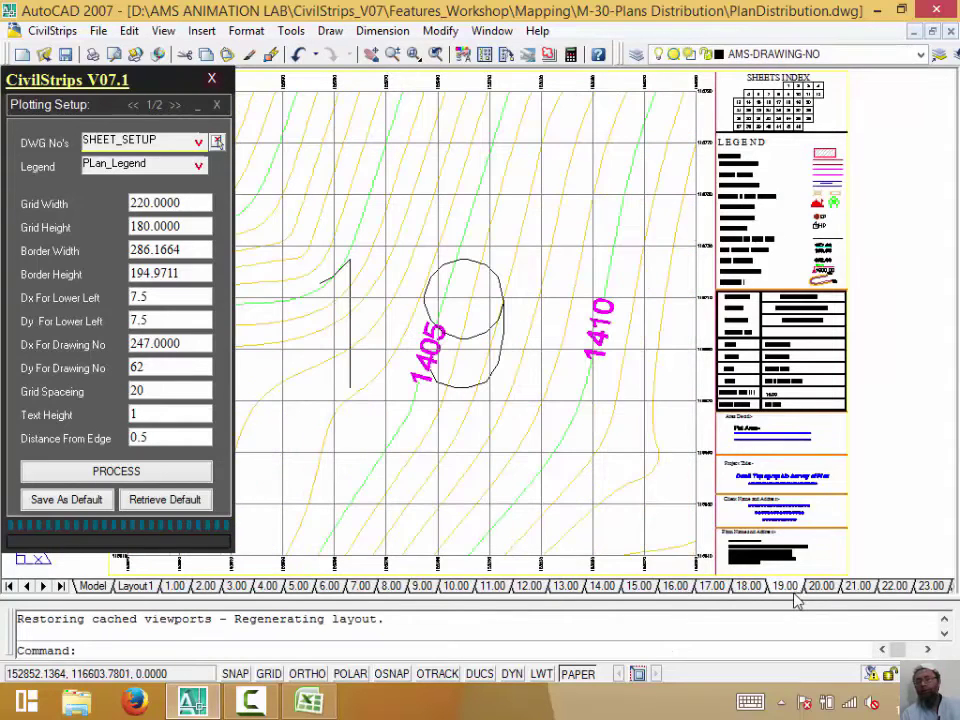
scroll(700, 386, up, 1)
scroll(600, 354, down, 3)
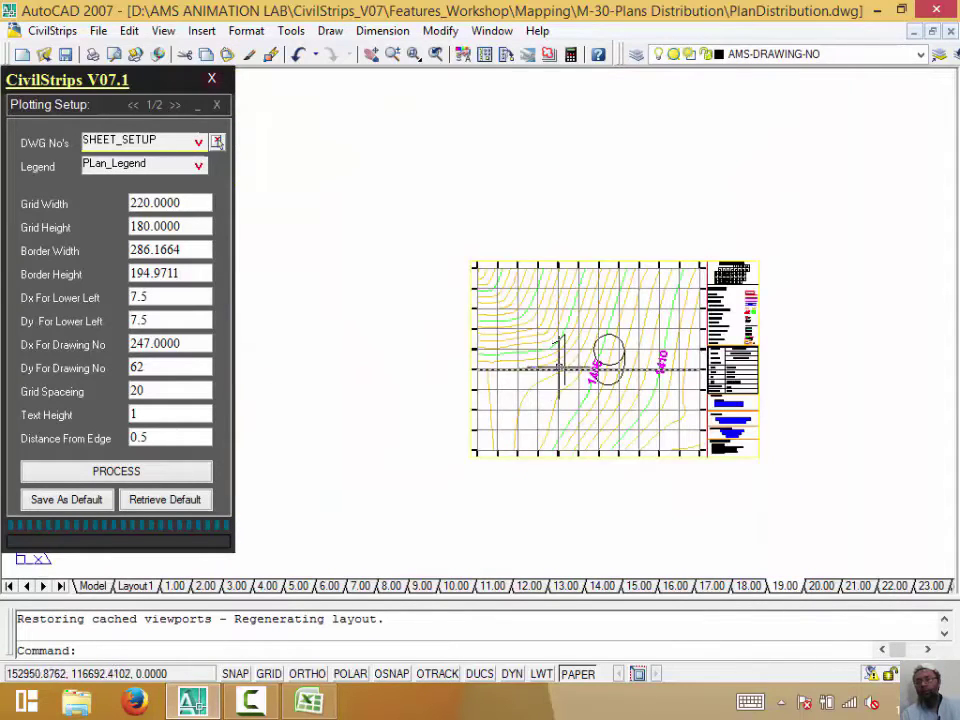
scroll(551, 333, up, 2)
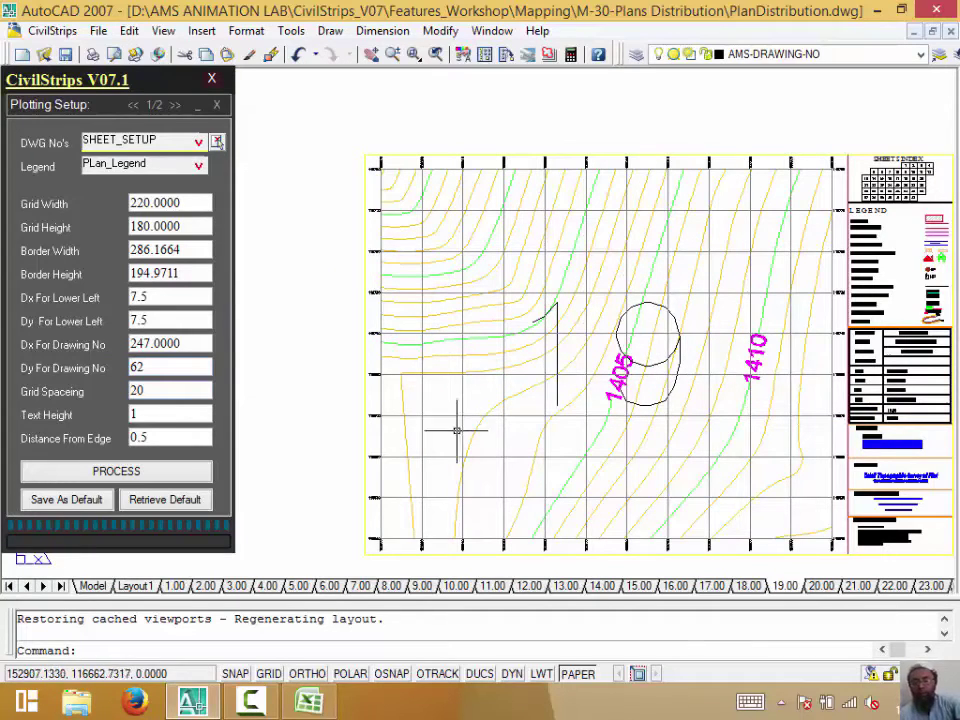
Inspect sheet 19's title block, then save plotting defaults with text height 1.0000
middle_drag(649, 339, 449, 376)
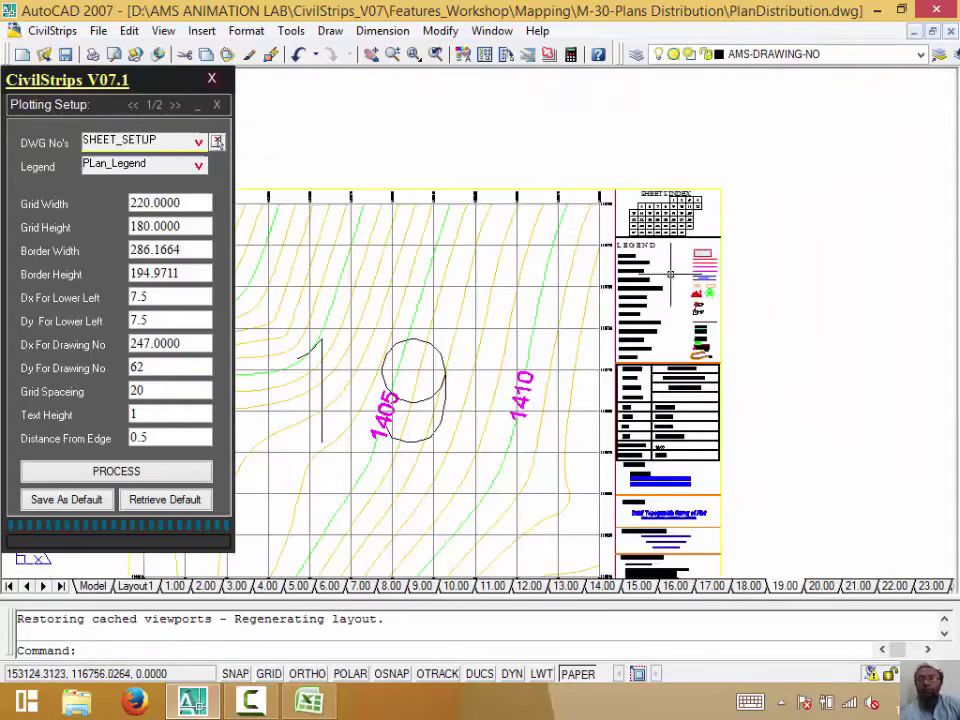
scroll(660, 215, up, 6)
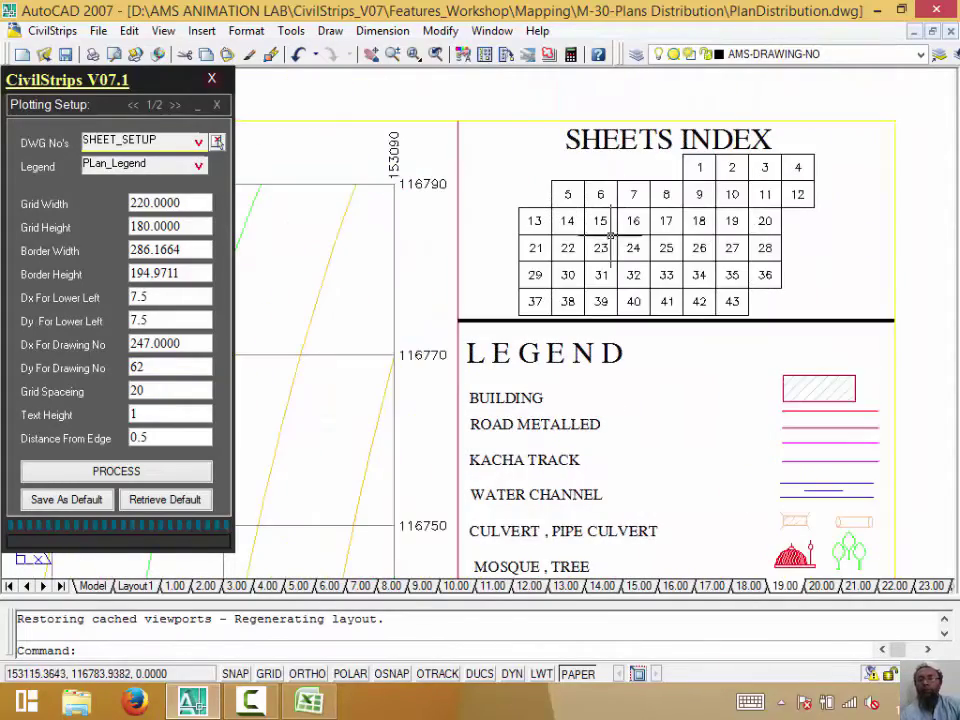
scroll(614, 245, down, 6)
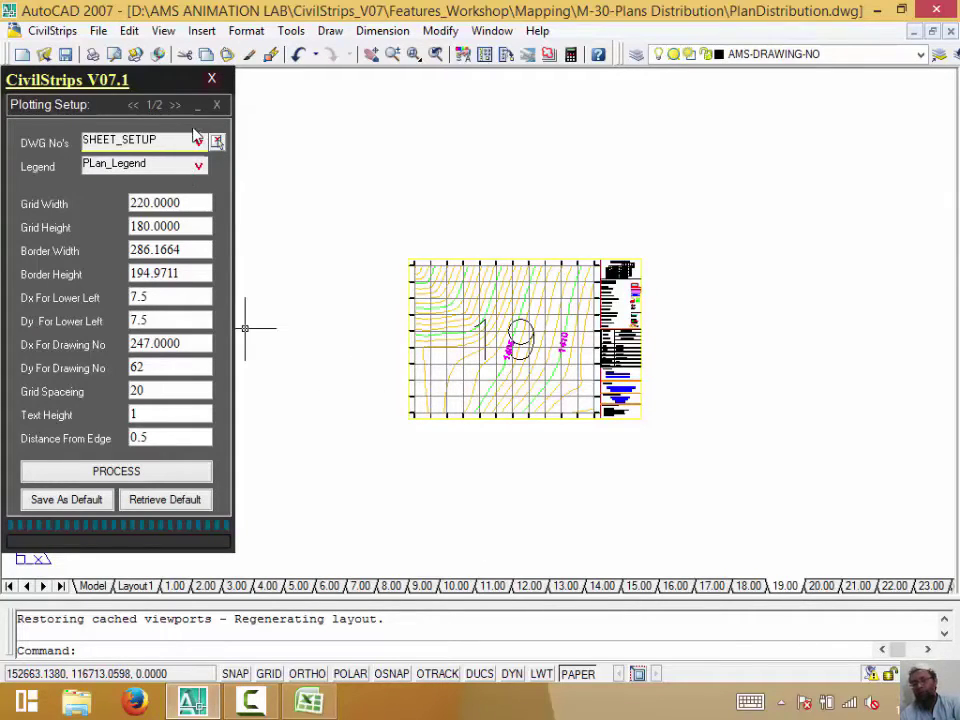
click(83, 501)
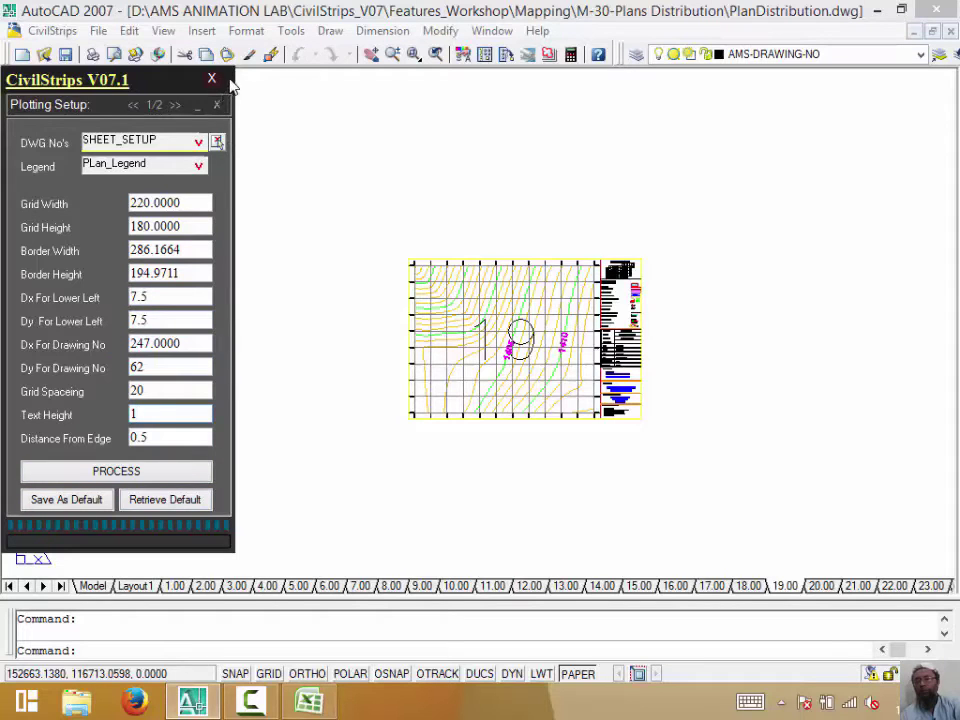
key(Return)
click(92, 586)
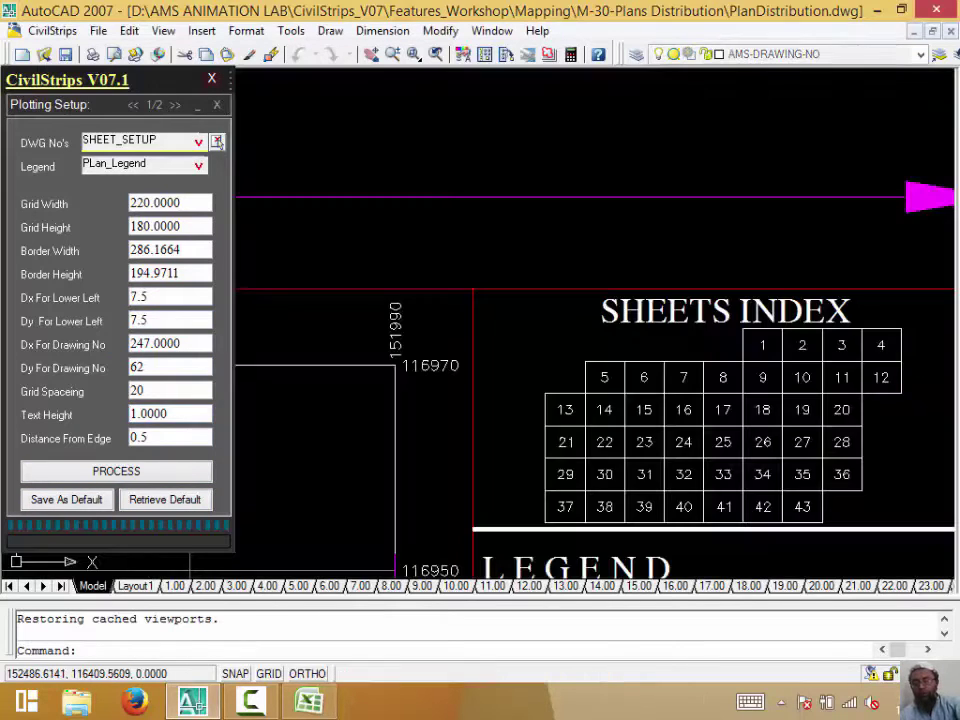
scroll(546, 270, down, 5)
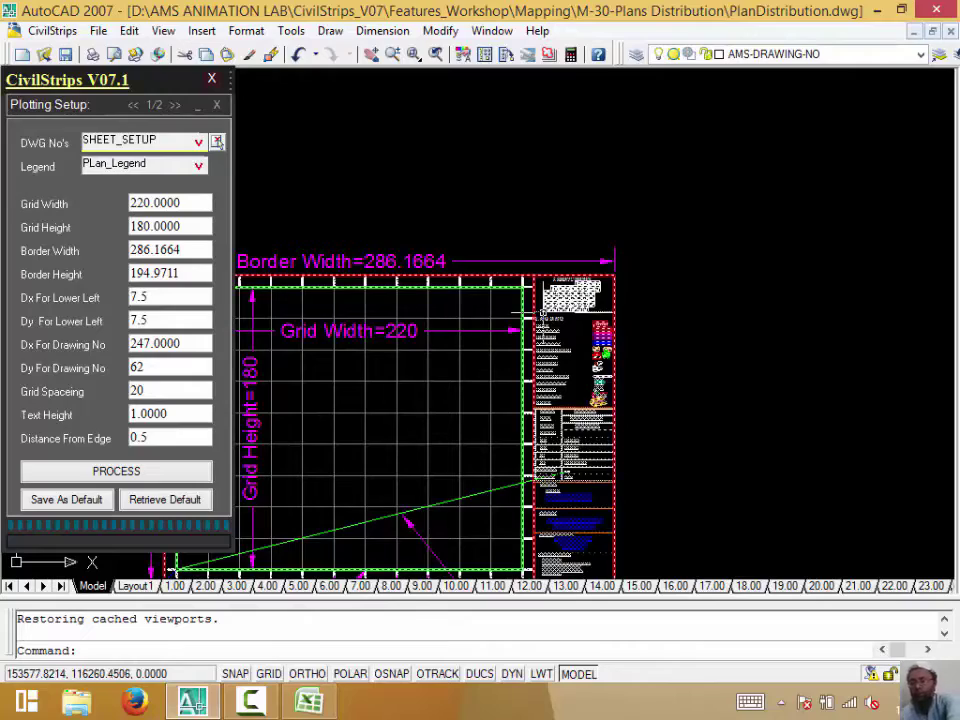
scroll(547, 313, up, 1)
scroll(547, 313, up, 3)
scroll(600, 340, down, 3)
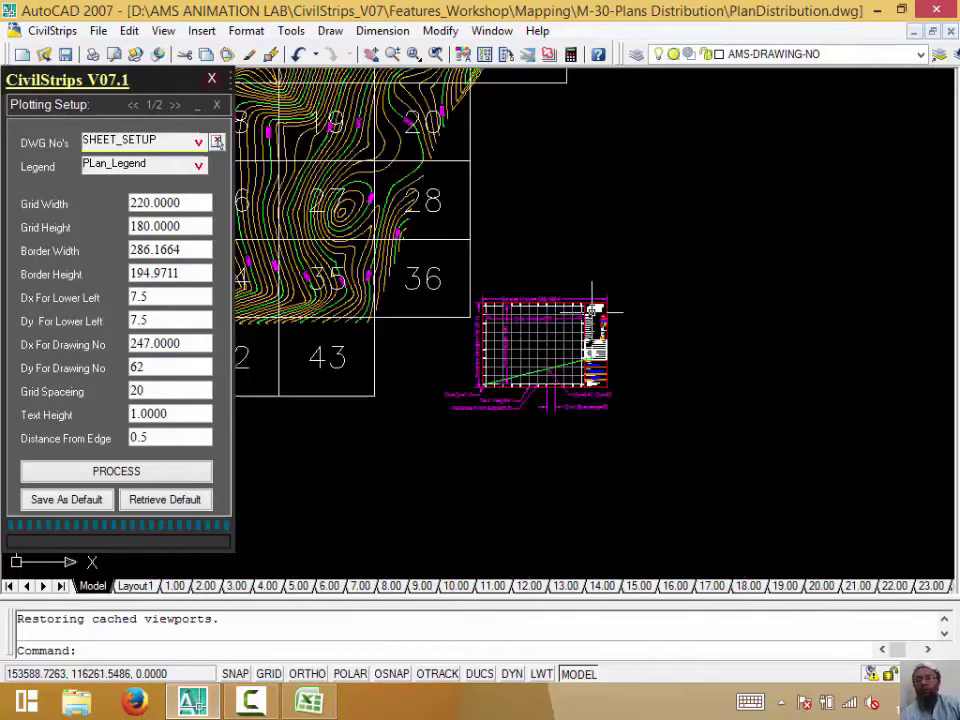
scroll(650, 390, down, 2)
scroll(692, 428, down, 2)
scroll(688, 430, up, 3)
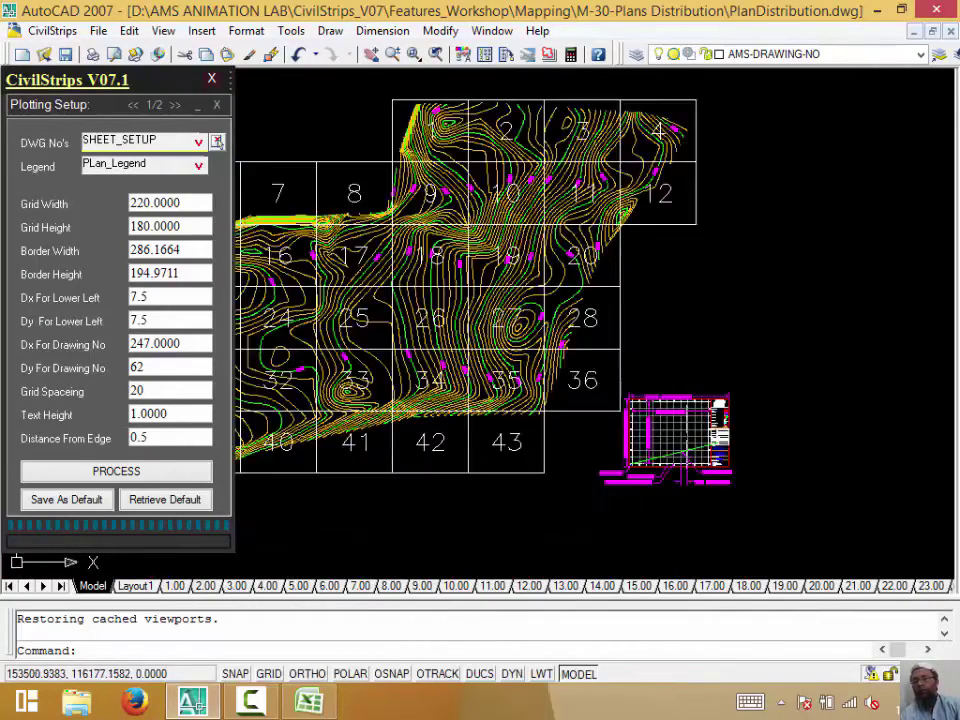
scroll(688, 431, up, 2)
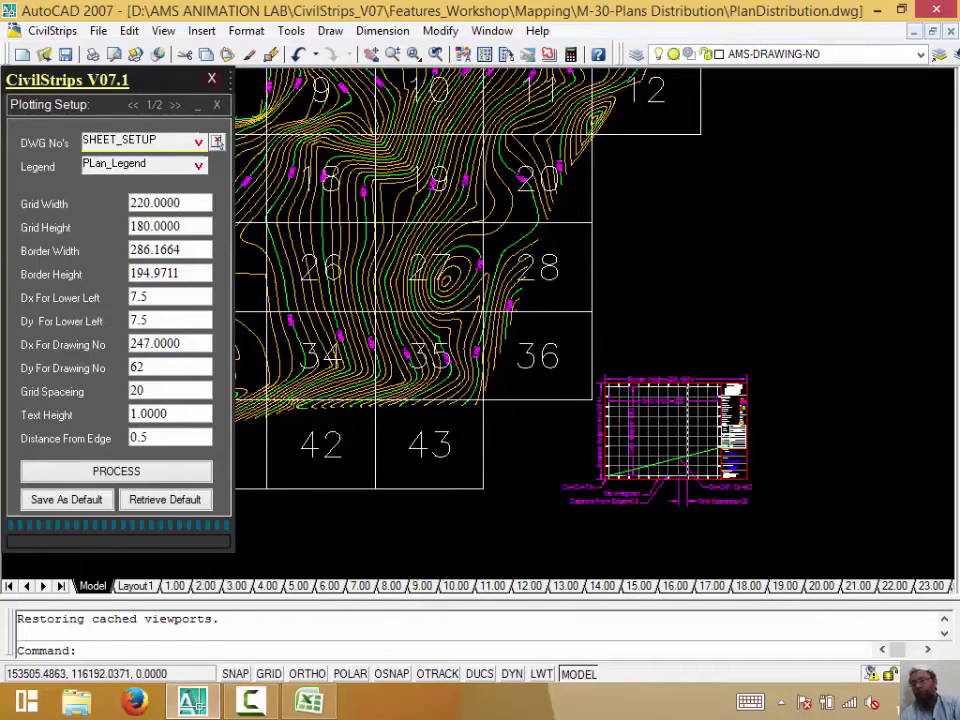
scroll(688, 430, up, 5)
middle_drag(688, 428, 668, 314)
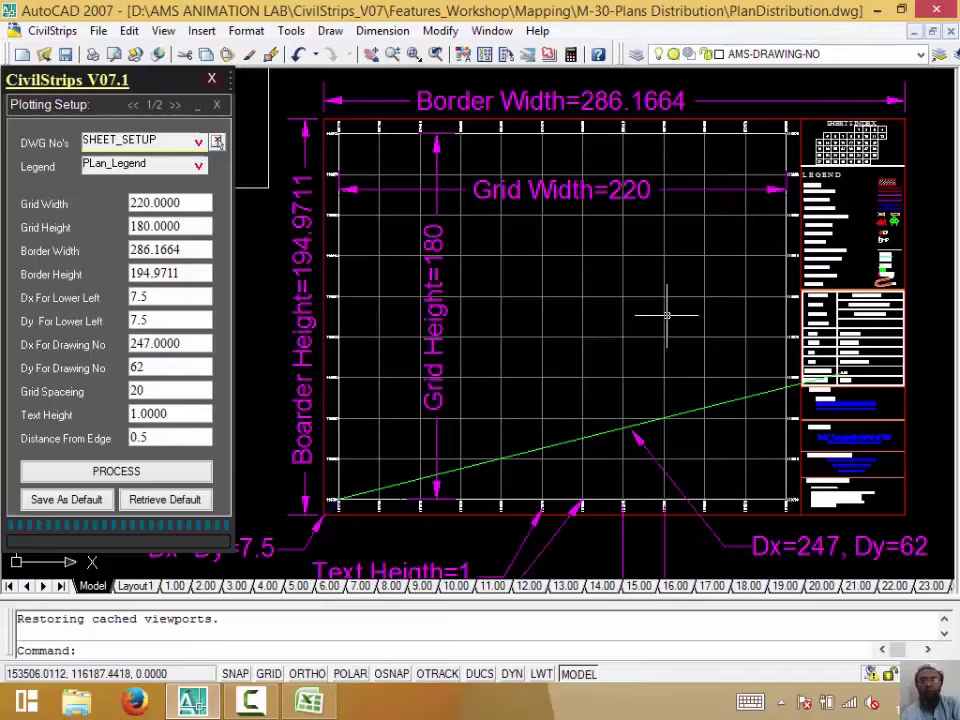
scroll(620, 232, down, 2)
middle_drag(434, 280, 449, 360)
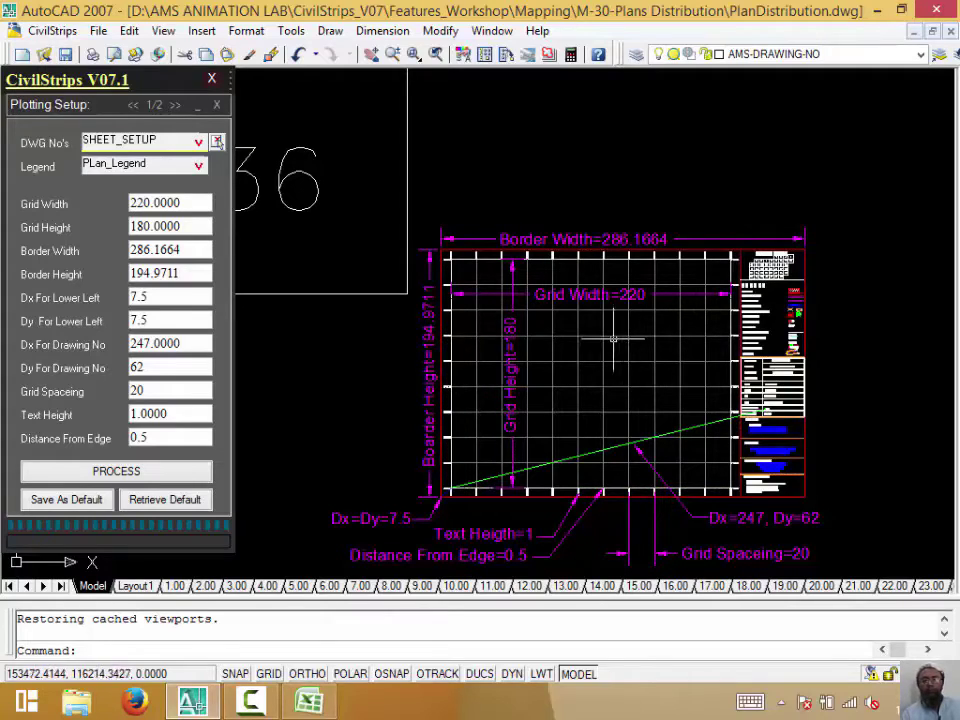
scroll(626, 302, down, 5)
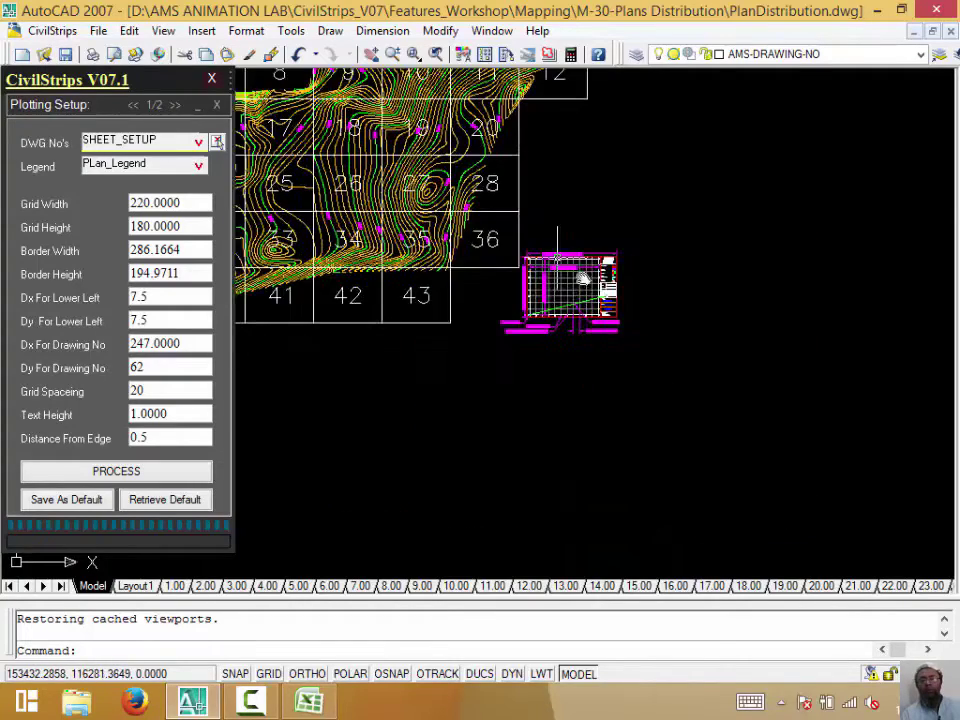
middle_drag(460, 110, 614, 206)
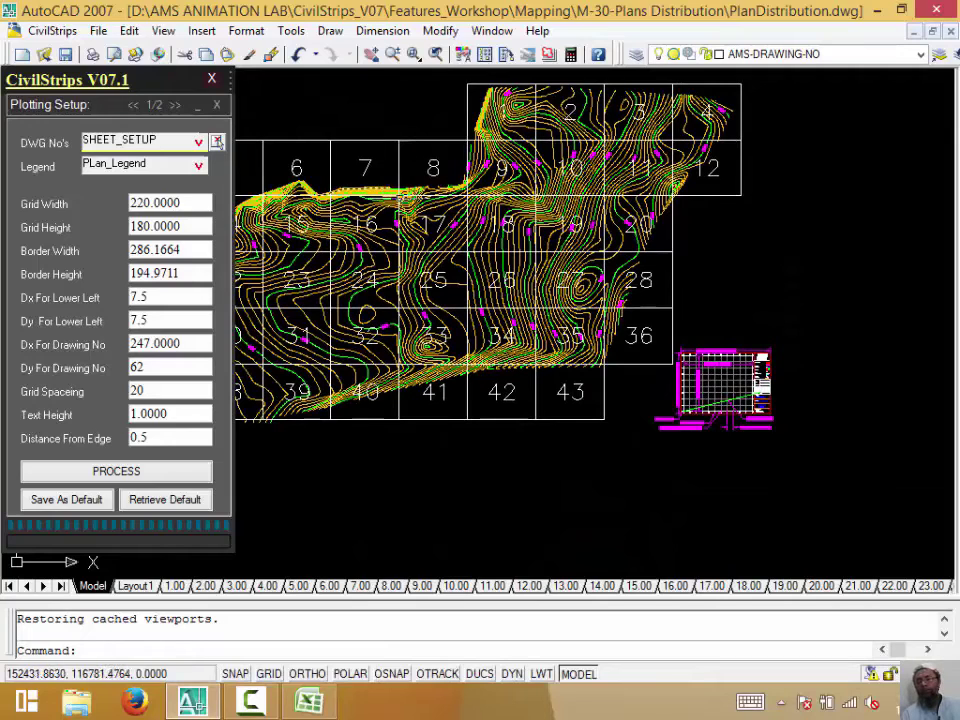
scroll(430, 192, down, 2)
middle_drag(430, 192, 528, 262)
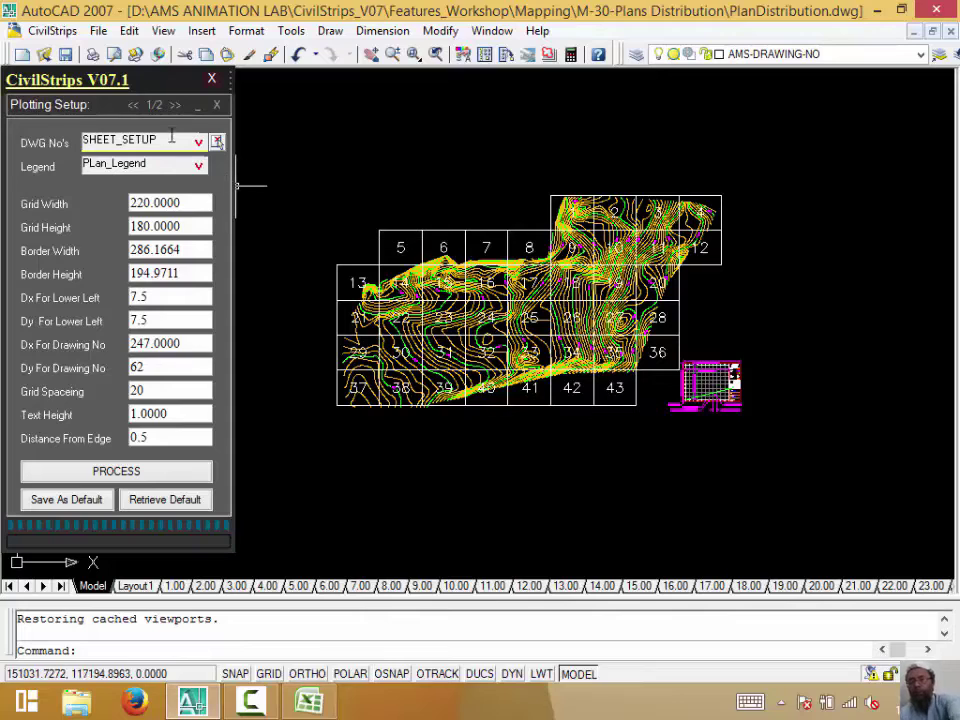
Show page 2/2 of CivilStrips Plotting Setup: tick spacing 50, tick scale 5, start number 1
click(176, 107)
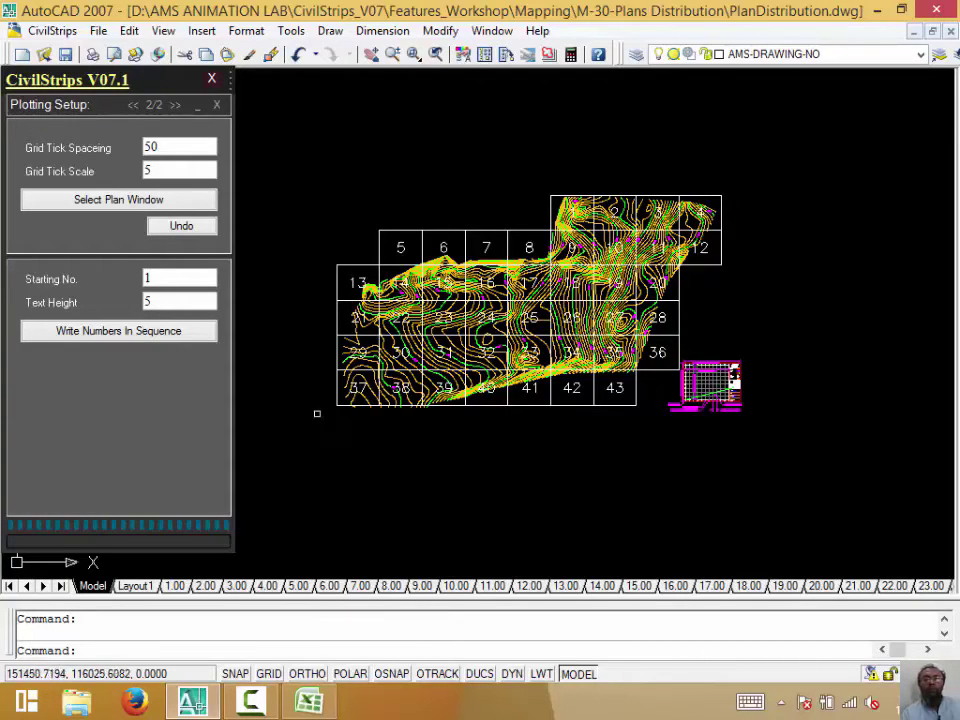
Open the sheet 6 layout and examine the 151990 and 116790 tick labels at its lower-left corner
click(337, 395)
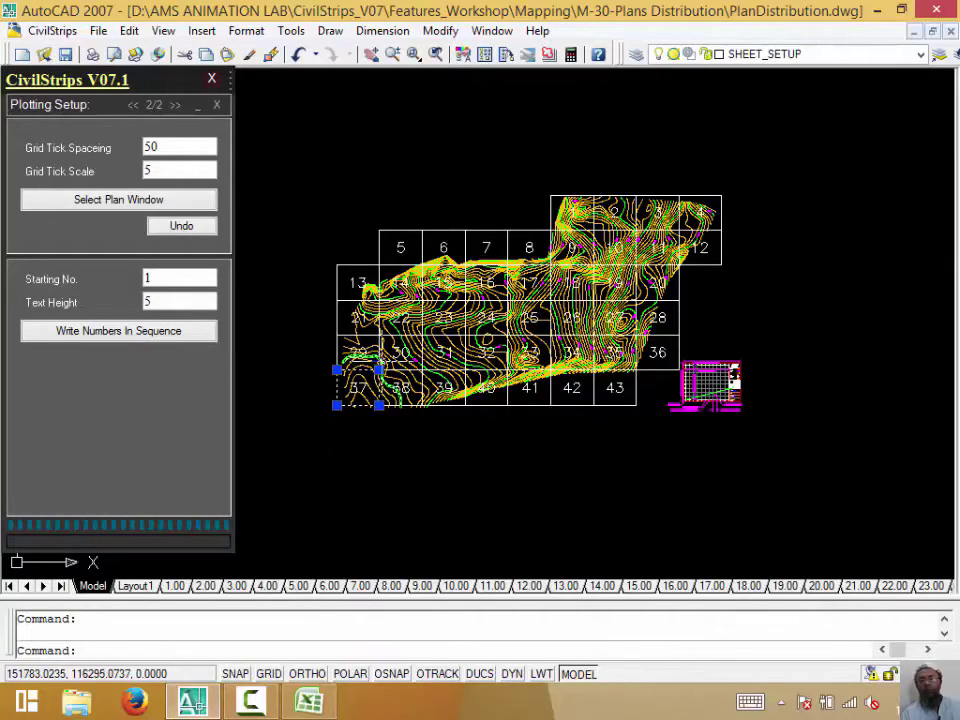
click(341, 588)
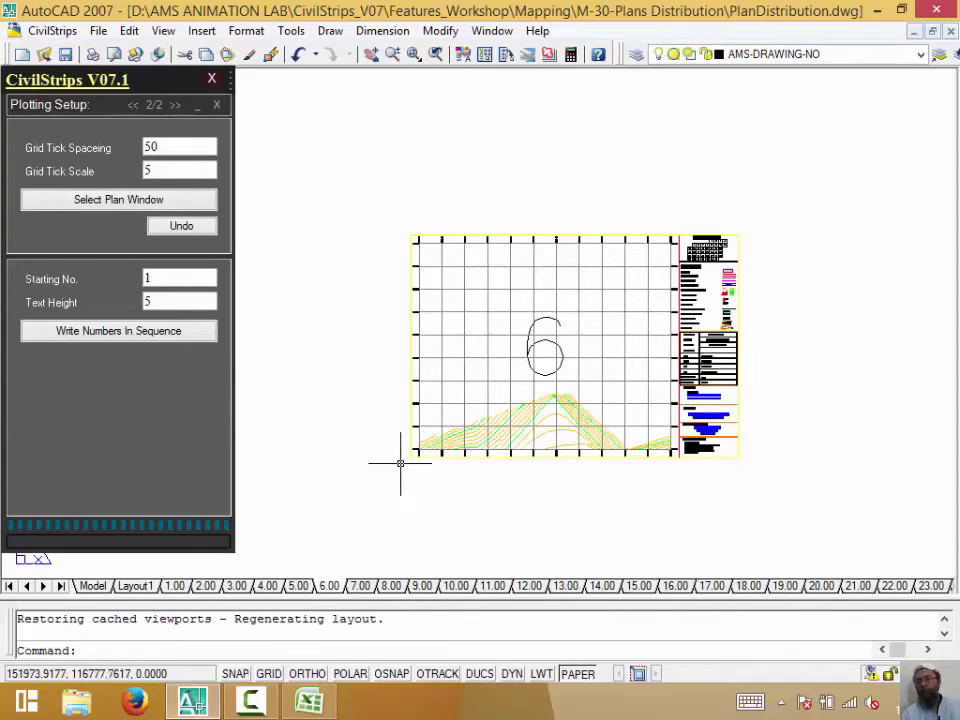
scroll(396, 454, up, 8)
scroll(470, 495, up, 2)
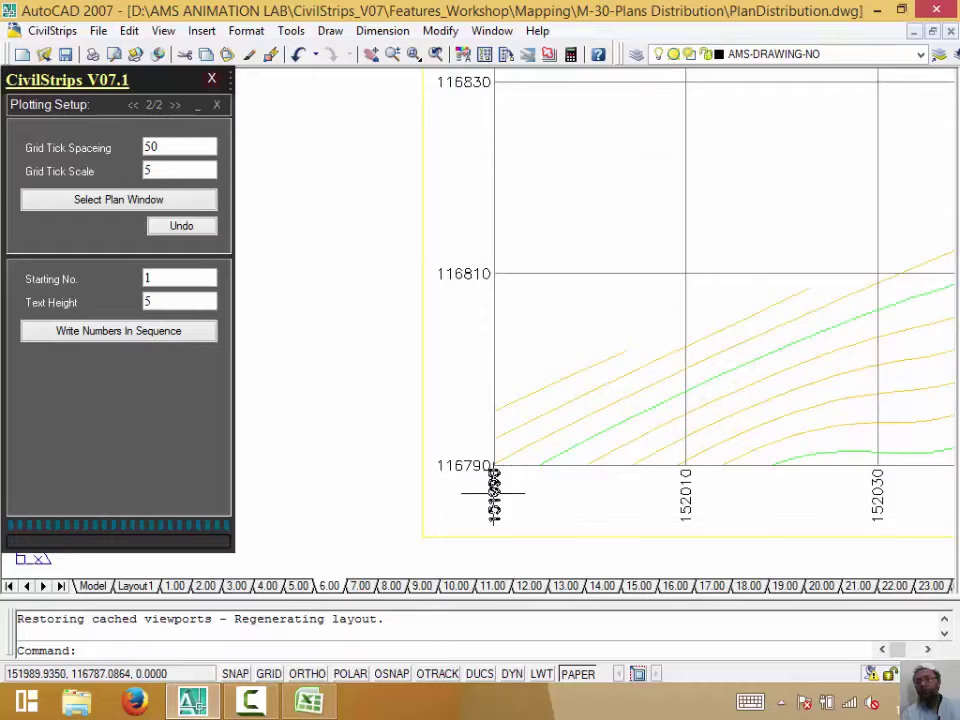
scroll(485, 490, up, 3)
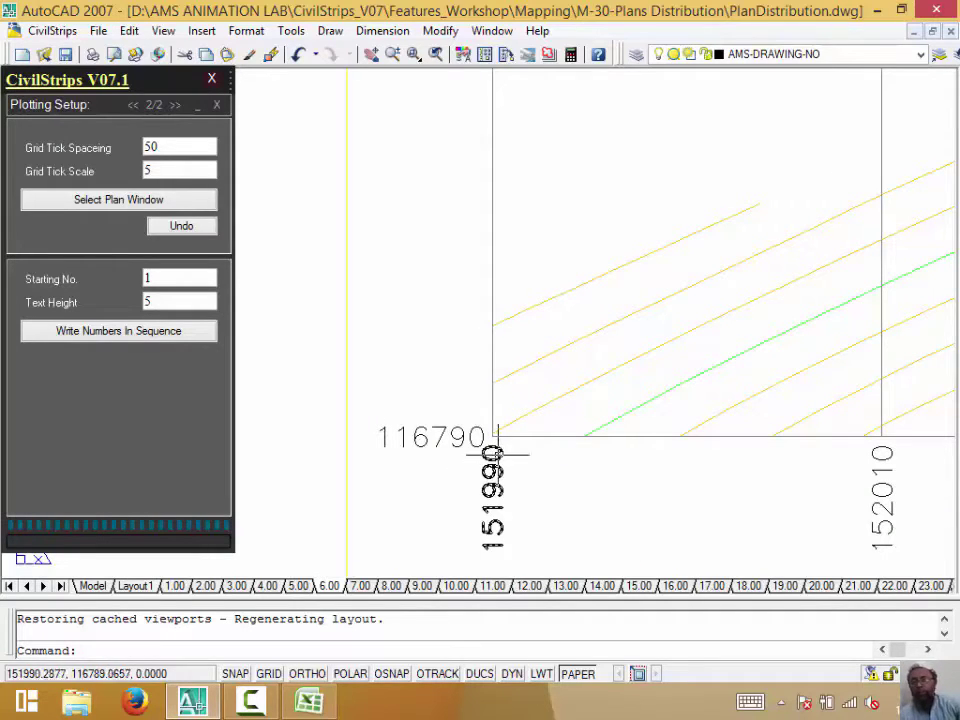
click(519, 392)
double_click(553, 396)
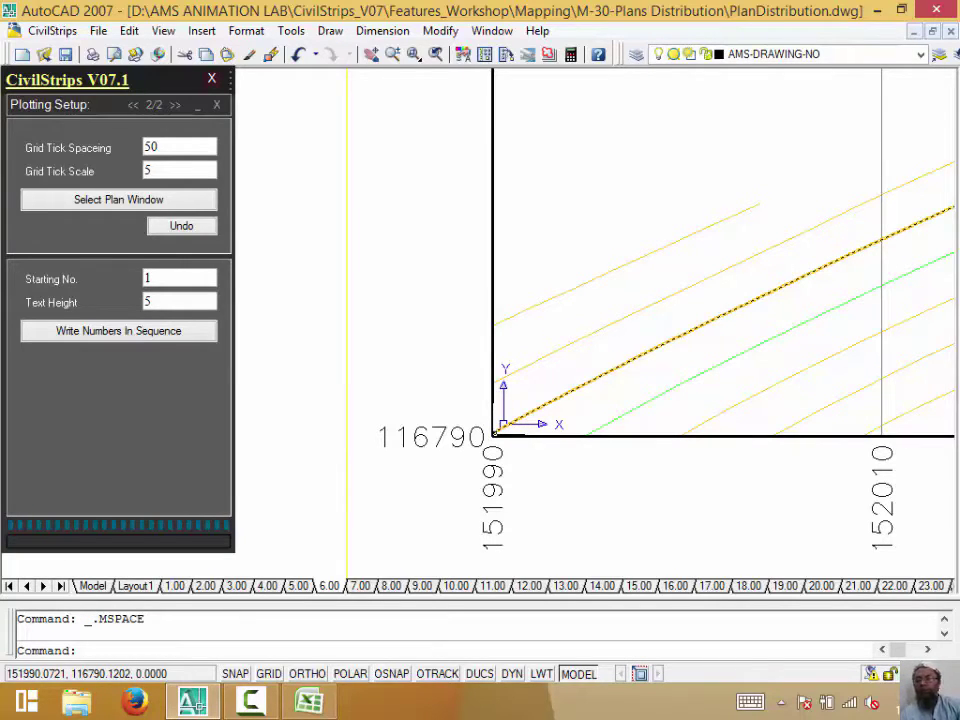
key(Escape)
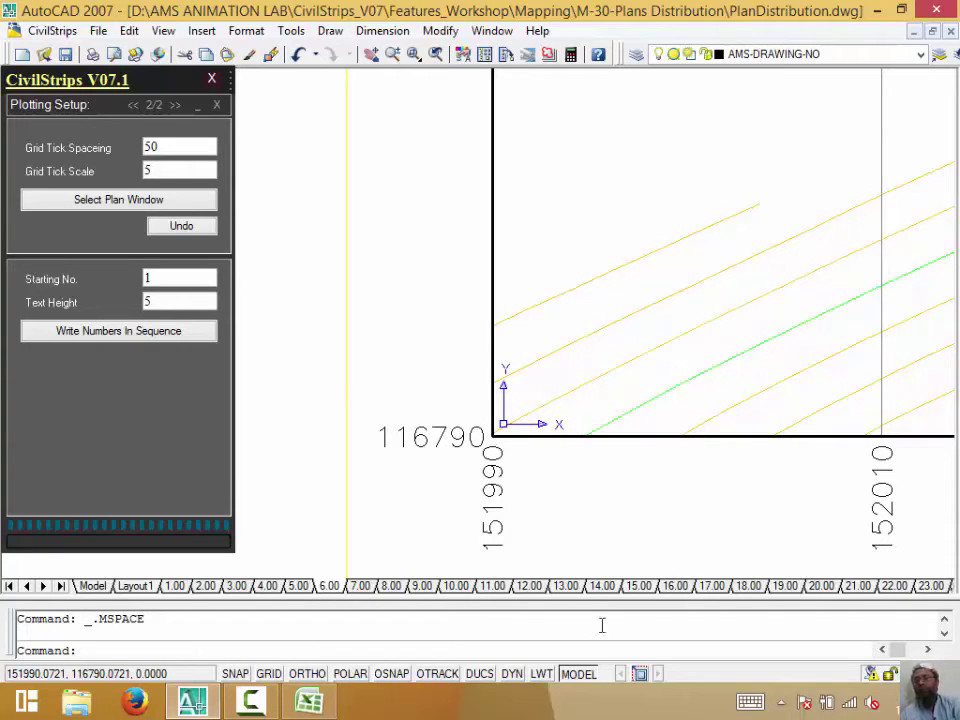
click(580, 674)
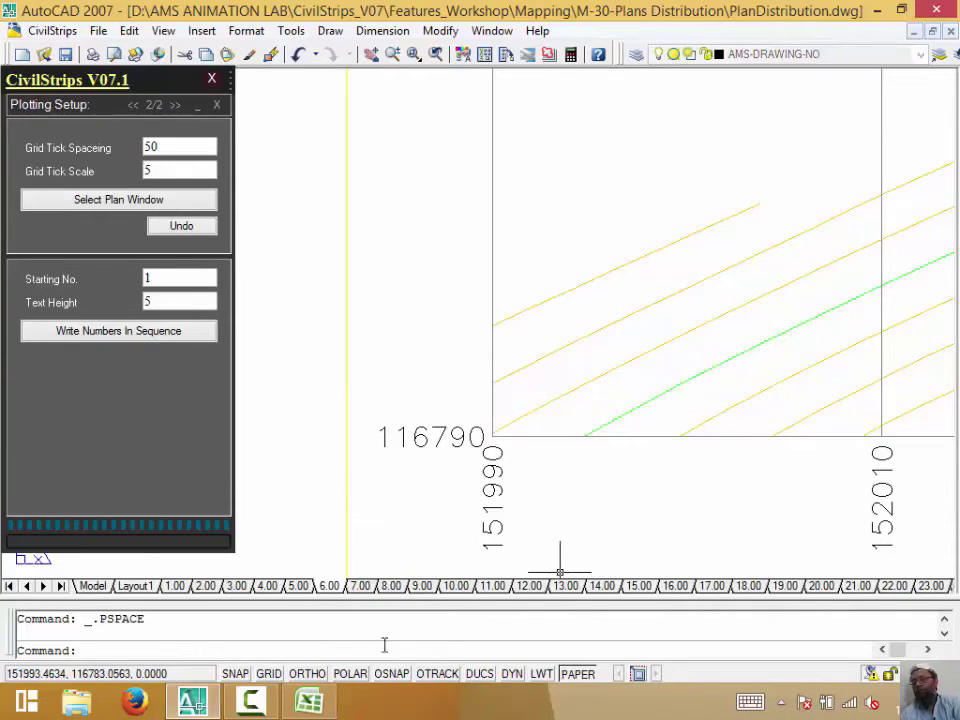
In model space, start FILTER and add a sheet cell outline as the sample object
click(90, 585)
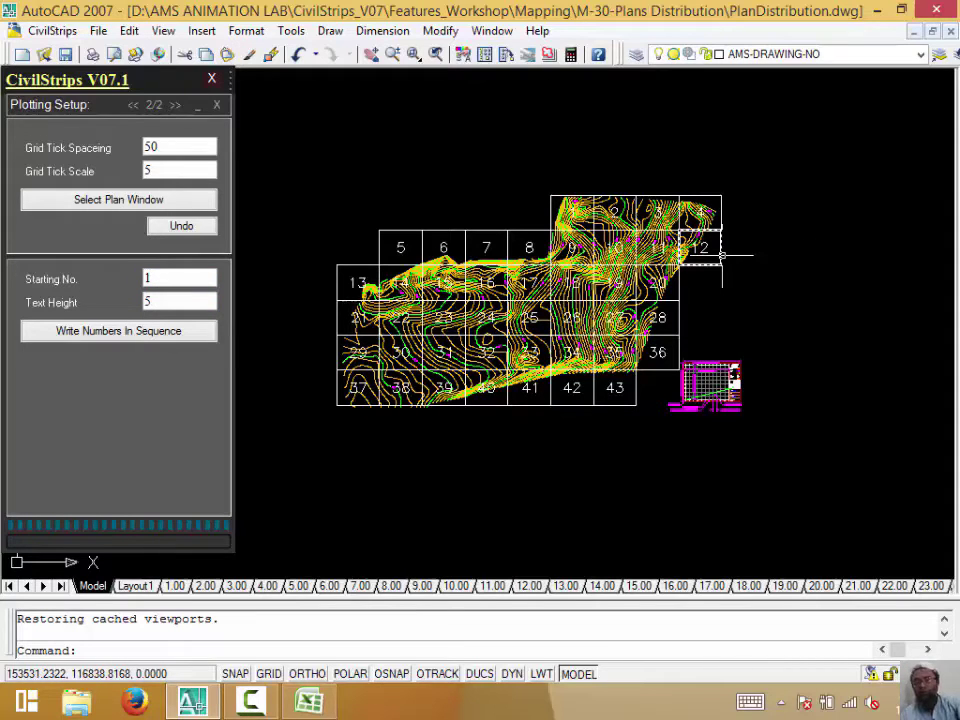
text(fi)
key(Return)
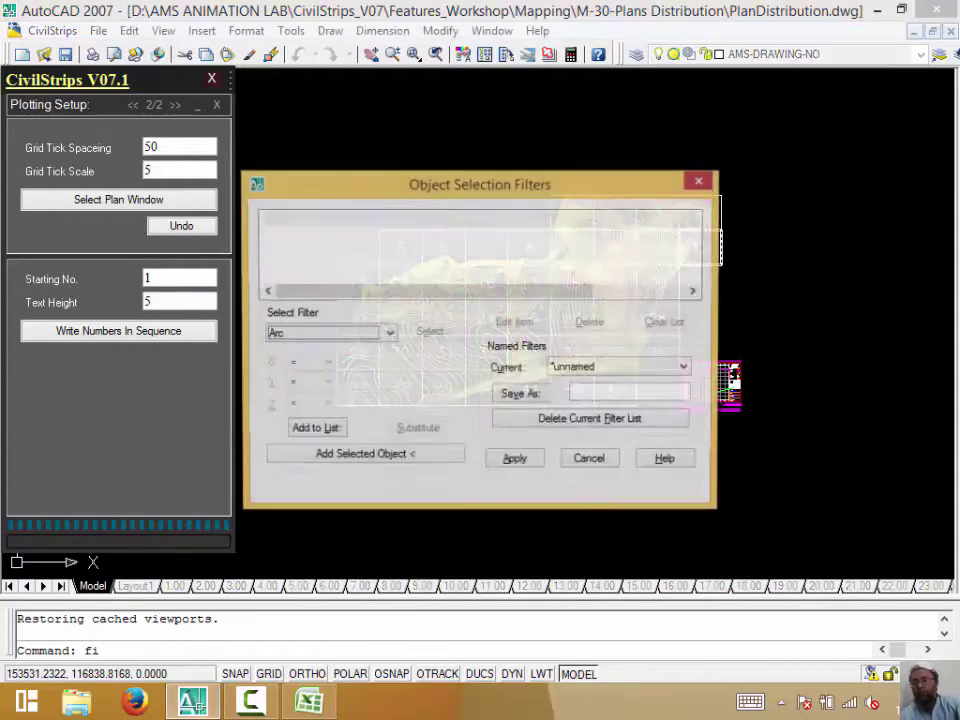
click(387, 335)
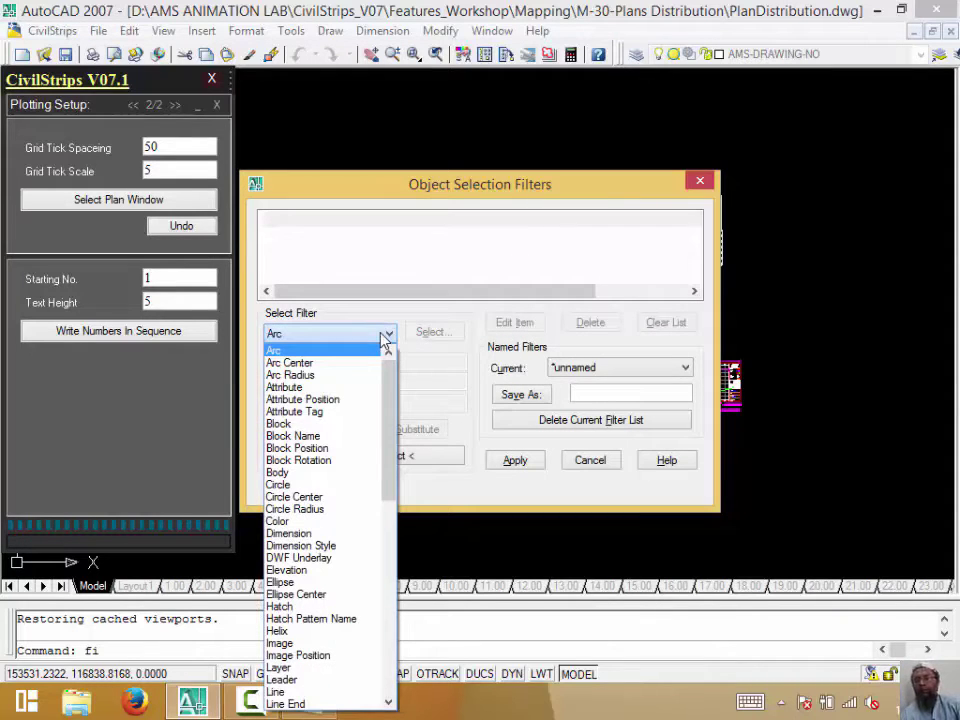
click(385, 338)
click(325, 456)
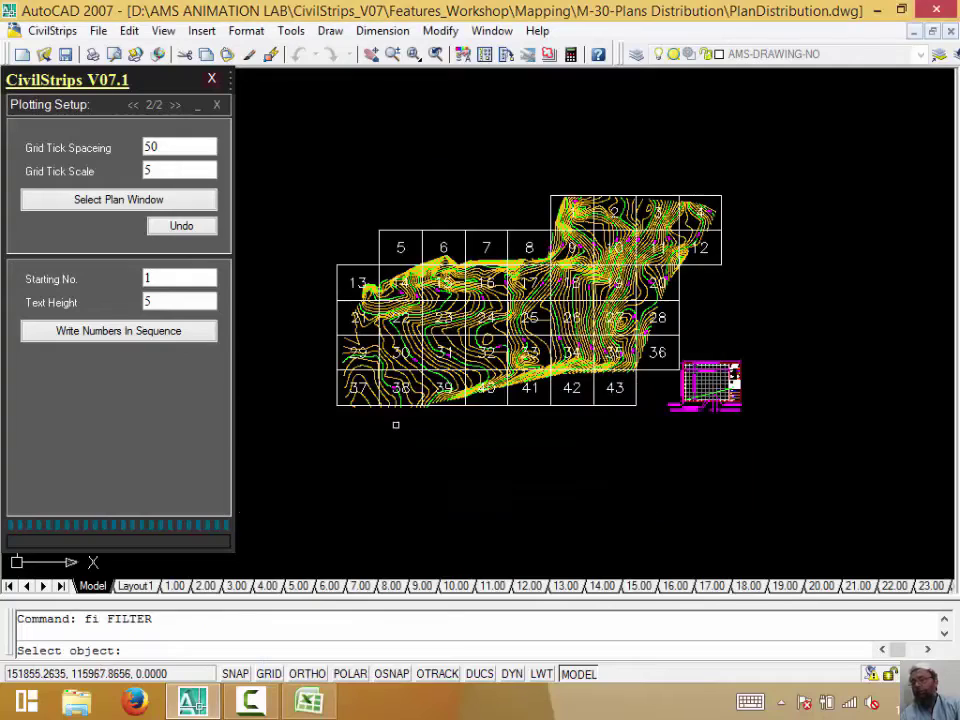
scroll(340, 320, up, 5)
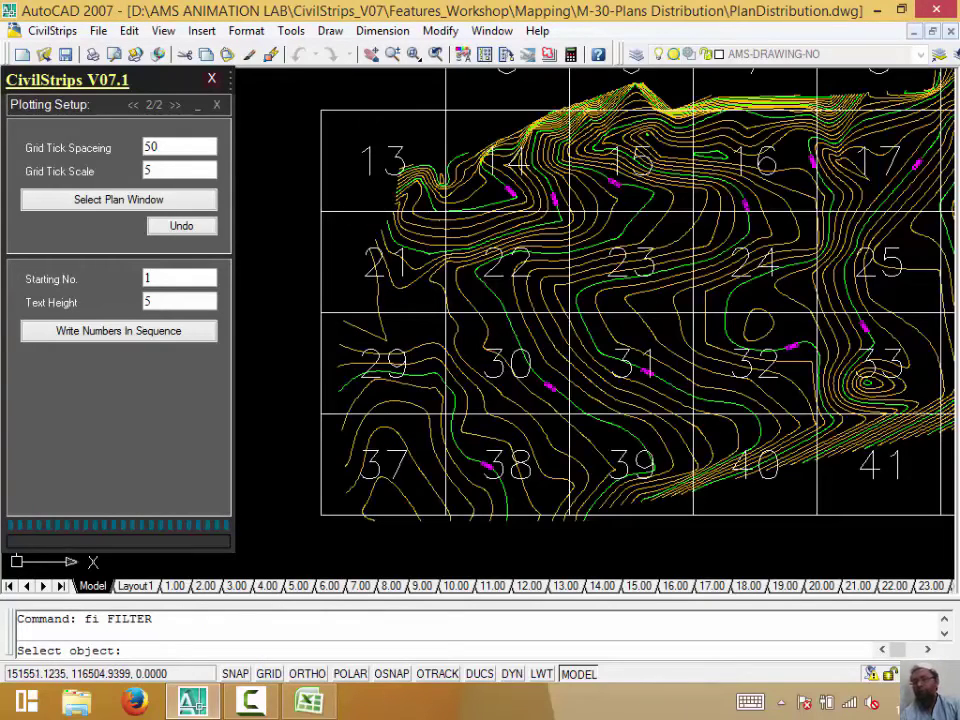
click(323, 275)
Drop the Elevation, Thickness, Color and Linetype rows, apply, and select all filtered cells
click(495, 267)
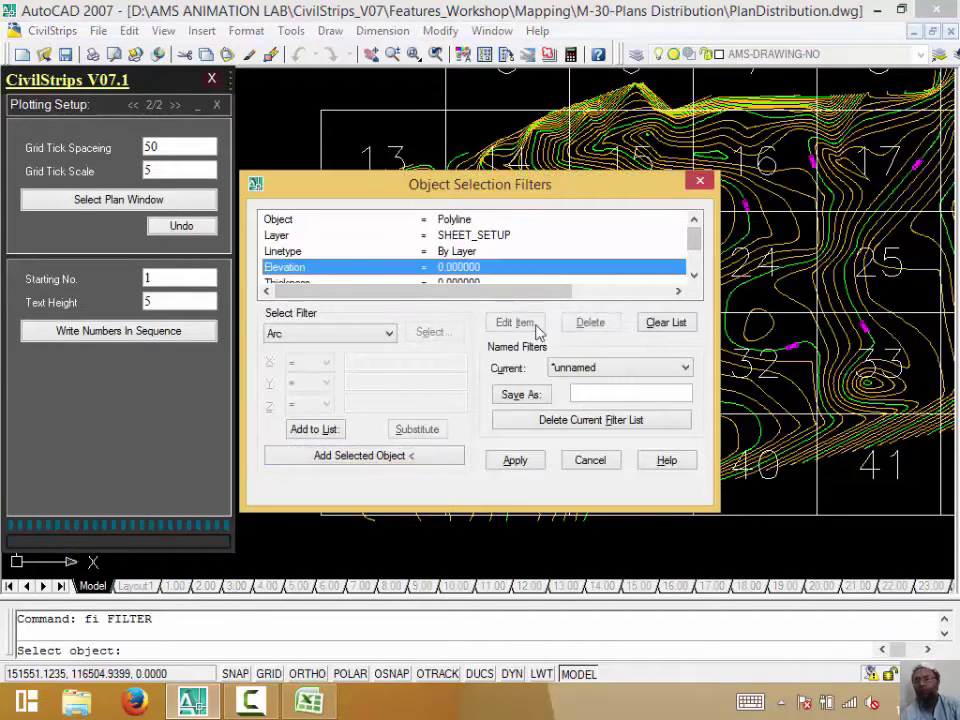
click(590, 322)
click(595, 323)
click(600, 324)
click(590, 322)
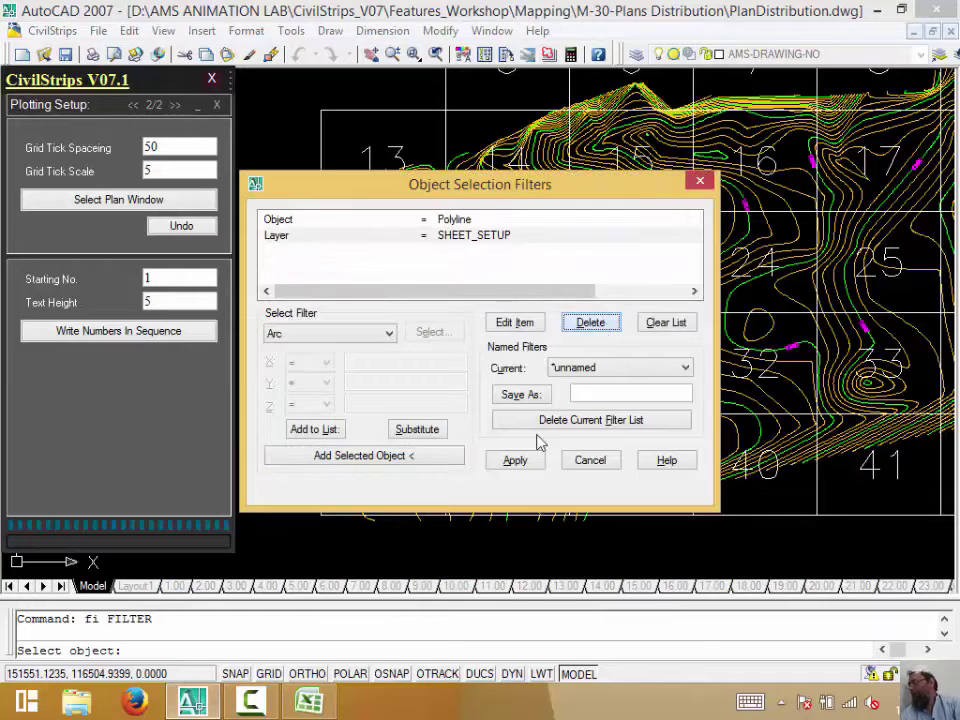
click(515, 460)
text(all)
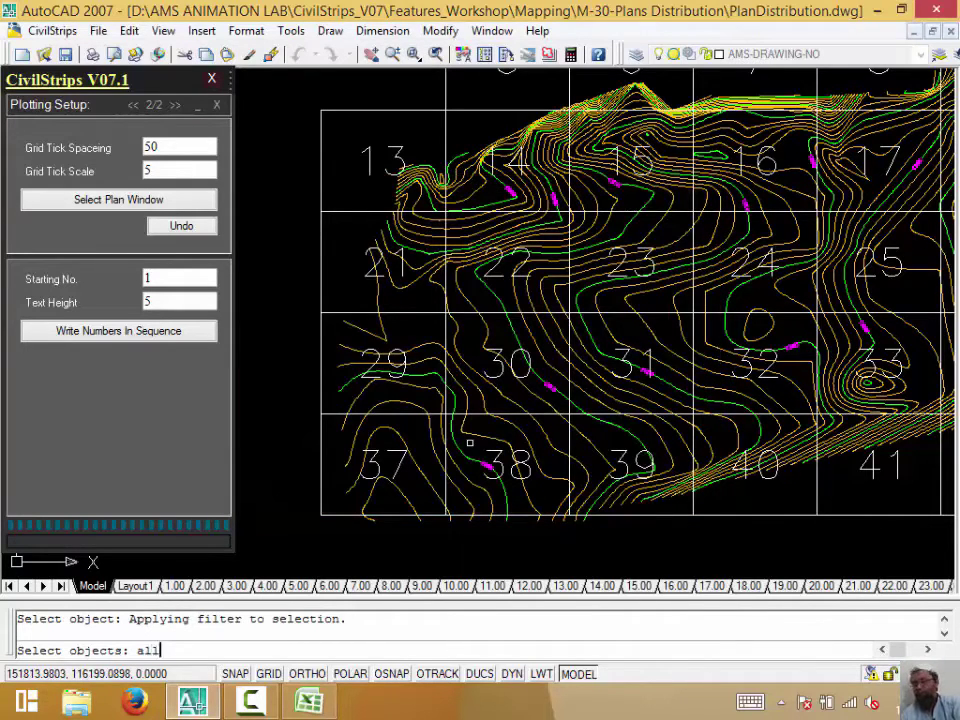
key(Return)
Copy the filtered sheet cells to an empty area away from the contour plan
scroll(504, 413, down, 10)
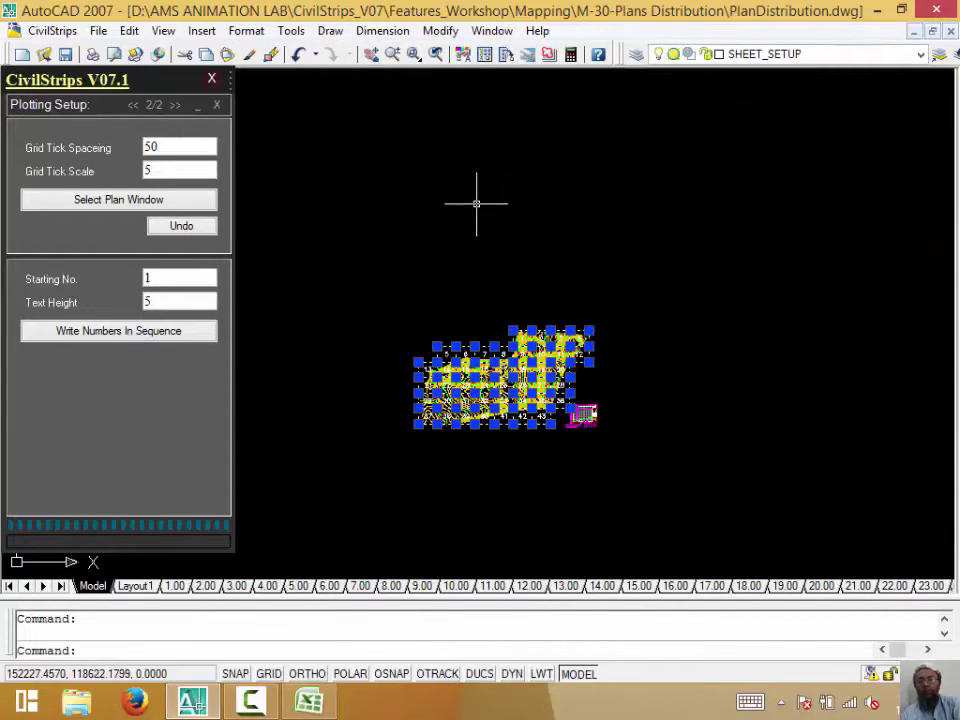
text(cp)
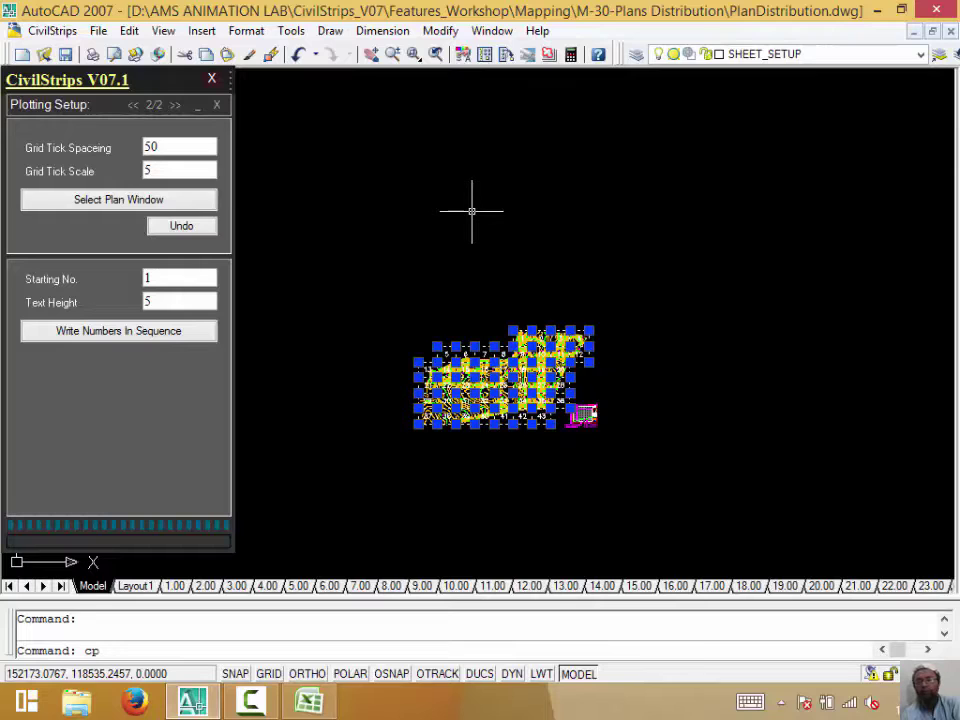
key(Return)
click(112, 574)
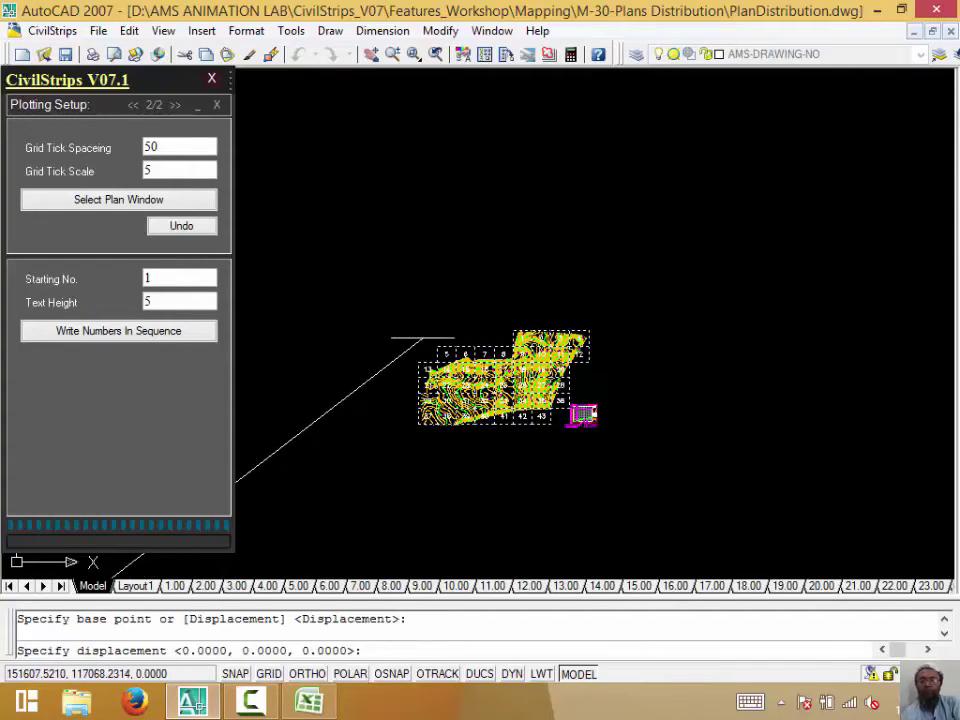
click(428, 326)
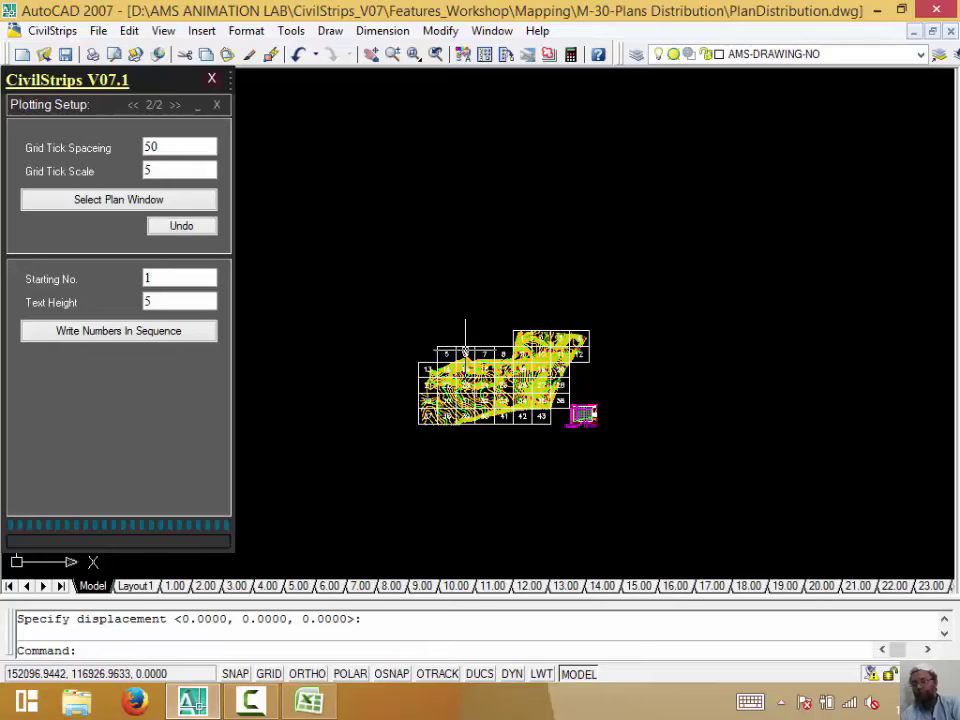
Copy the previous selection again with cp, placing it above the plan
text(c)
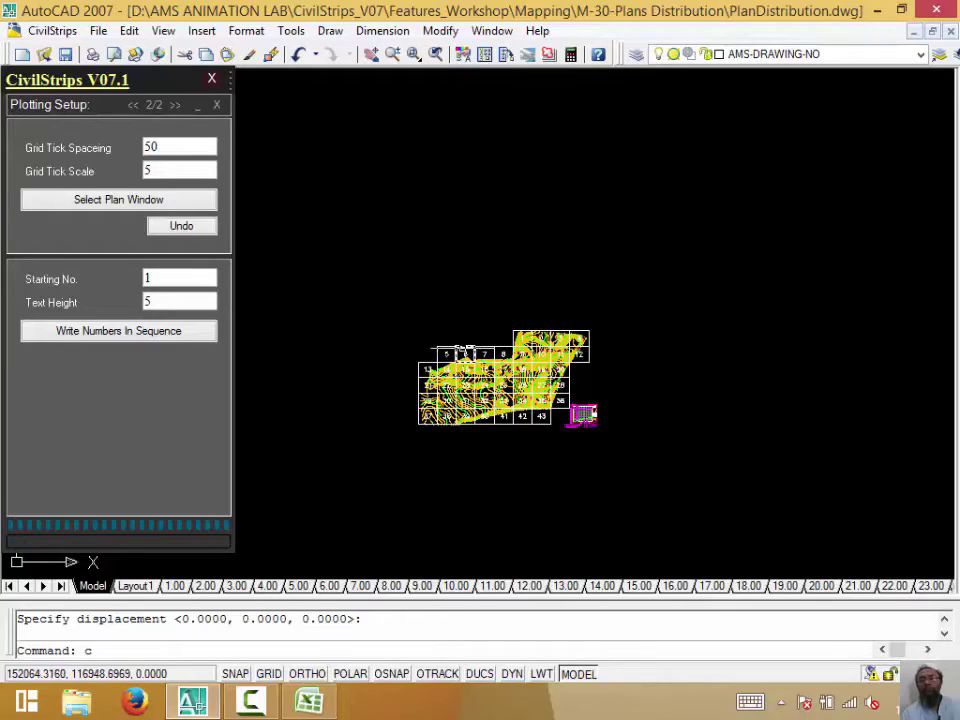
text(p)
key(Return)
text(p)
key(Return)
key(Return)
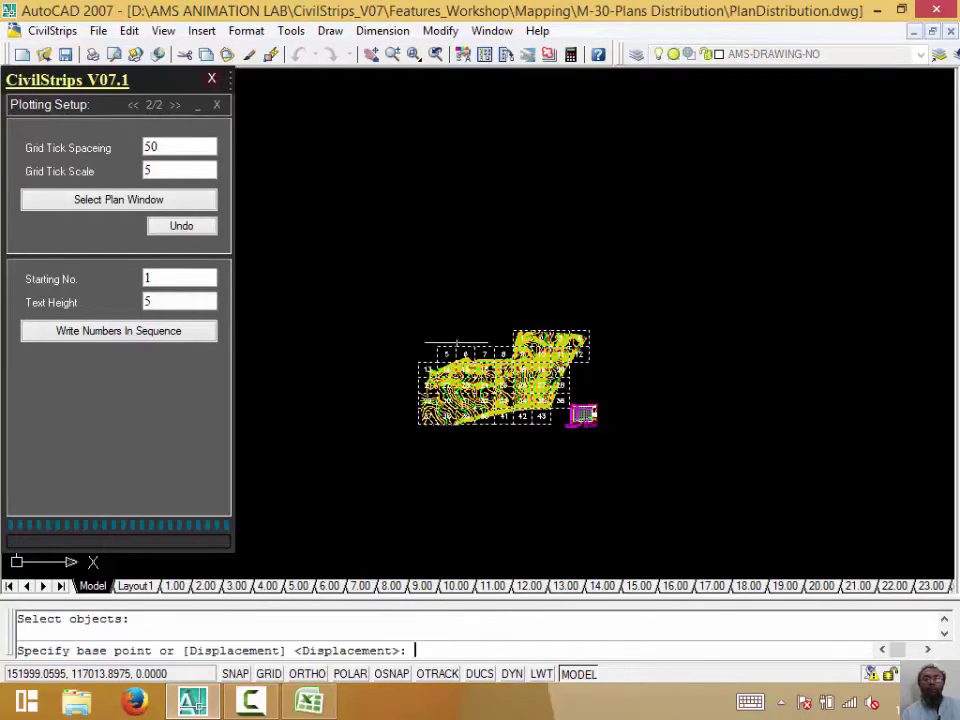
click(534, 532)
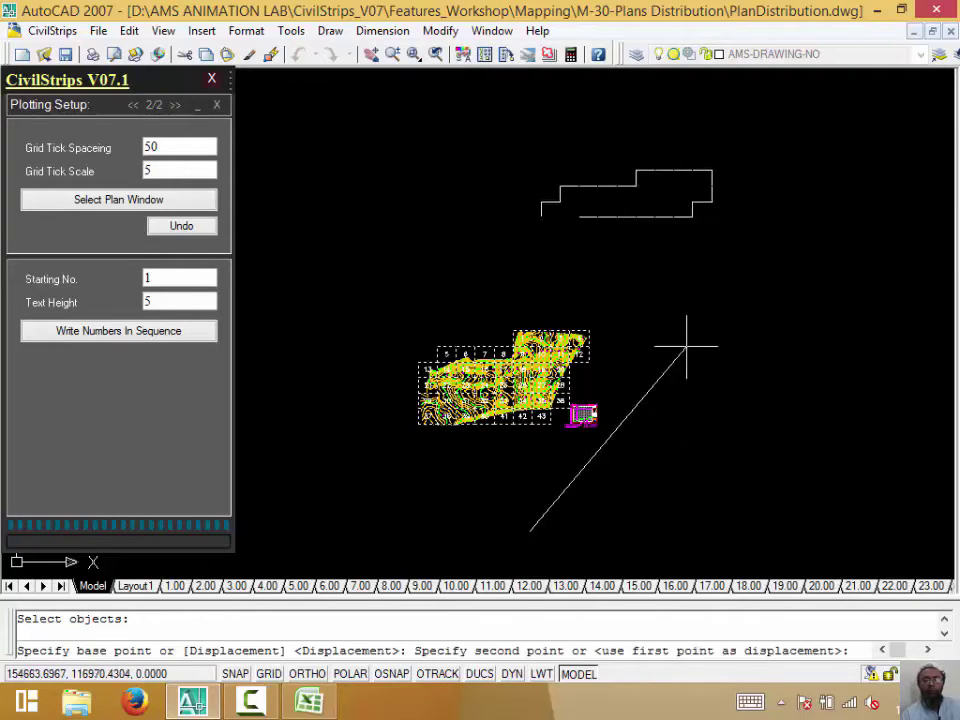
click(672, 336)
key(Escape)
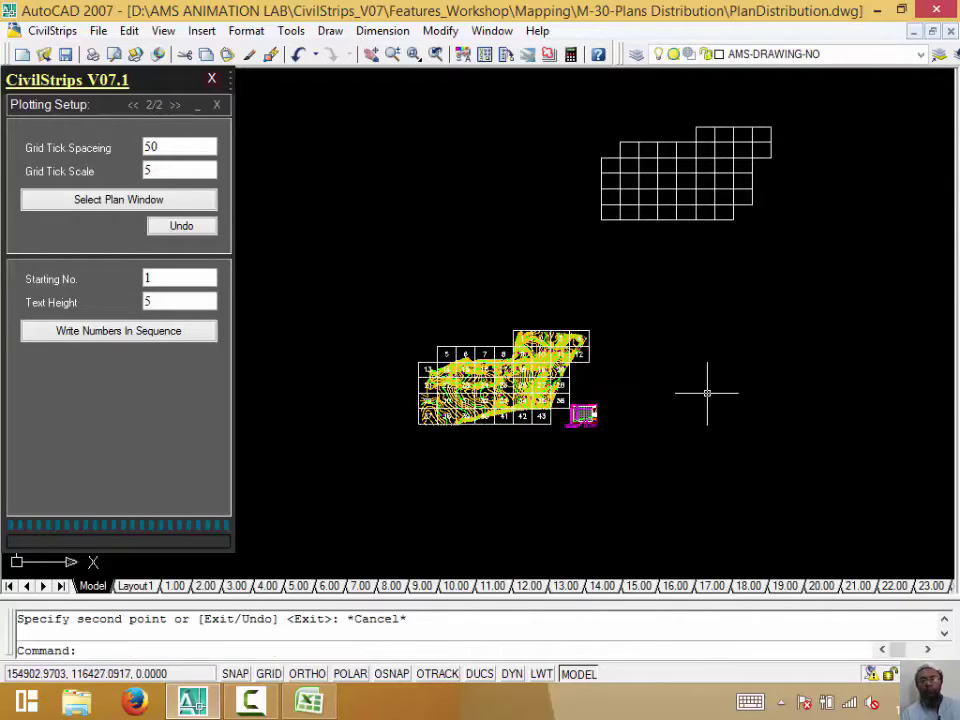
middle_drag(707, 392, 584, 462)
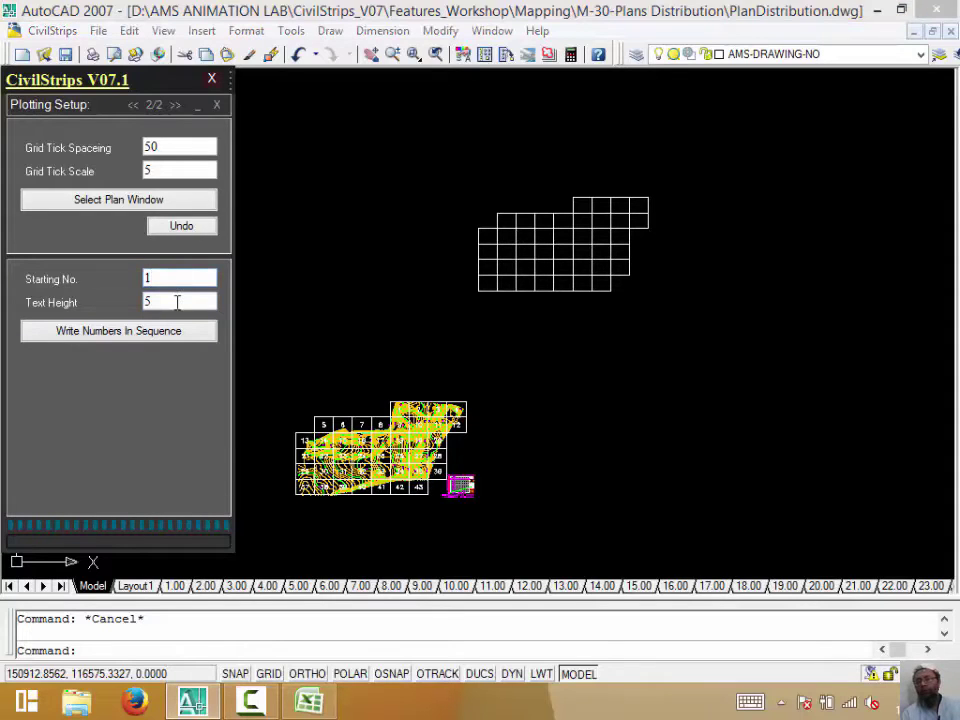
Run Write Numbers In Sequence on a window enclosing the copied grid cells
click(178, 334)
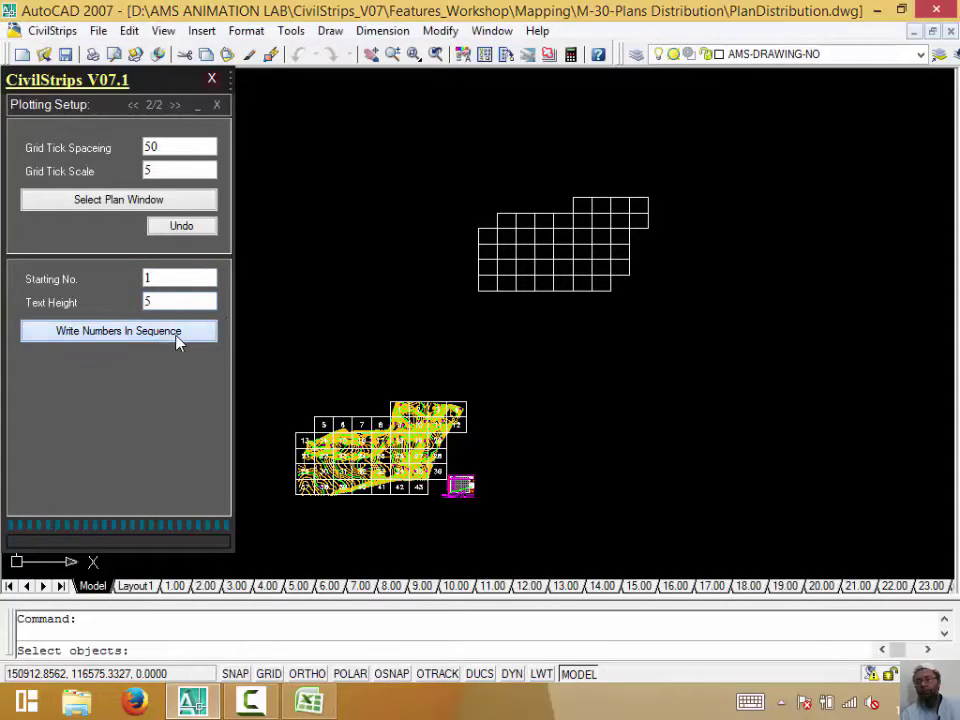
click(506, 281)
click(419, 317)
key(Return)
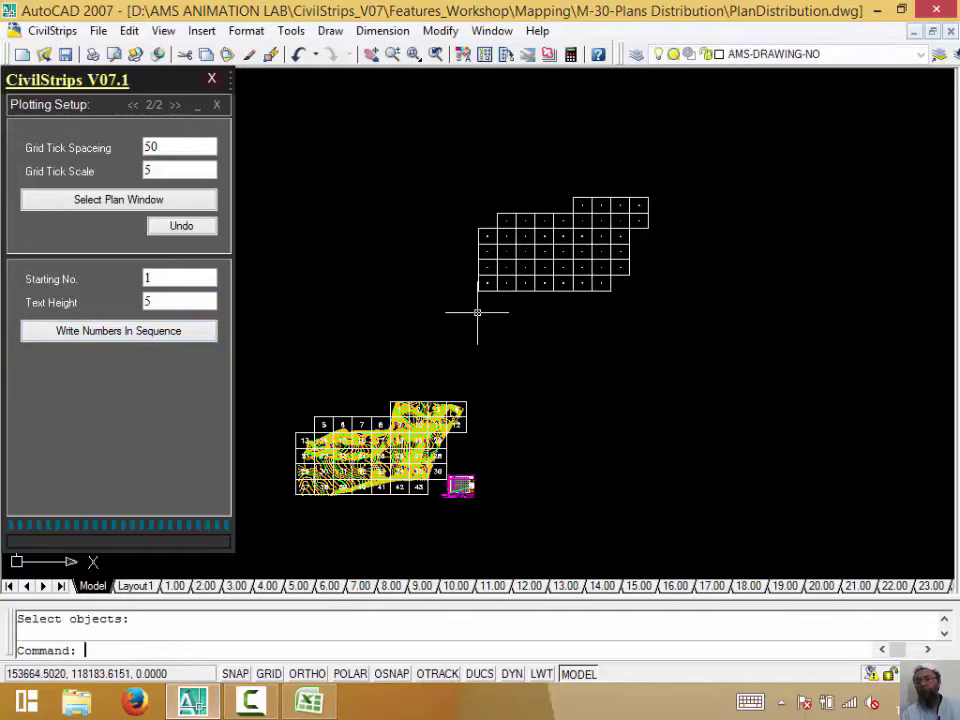
Zoom and pan over the copied grid, then reveal the original contour plan below it
scroll(502, 205, up, 6)
scroll(582, 261, up, 7)
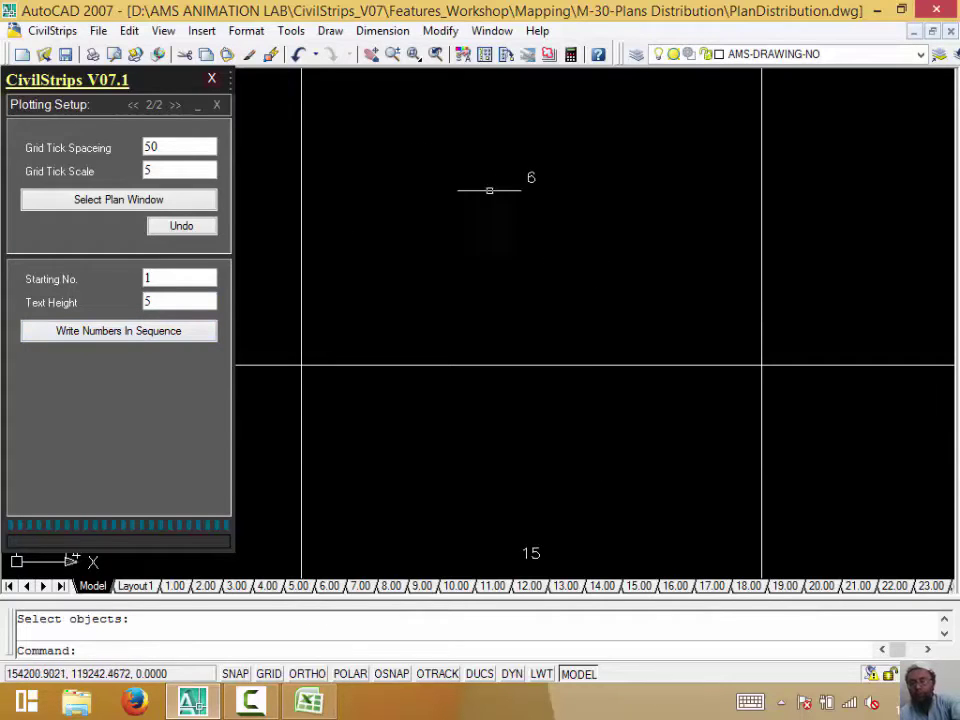
middle_drag(488, 188, 648, 394)
scroll(648, 394, down, 6)
middle_drag(476, 411, 364, 369)
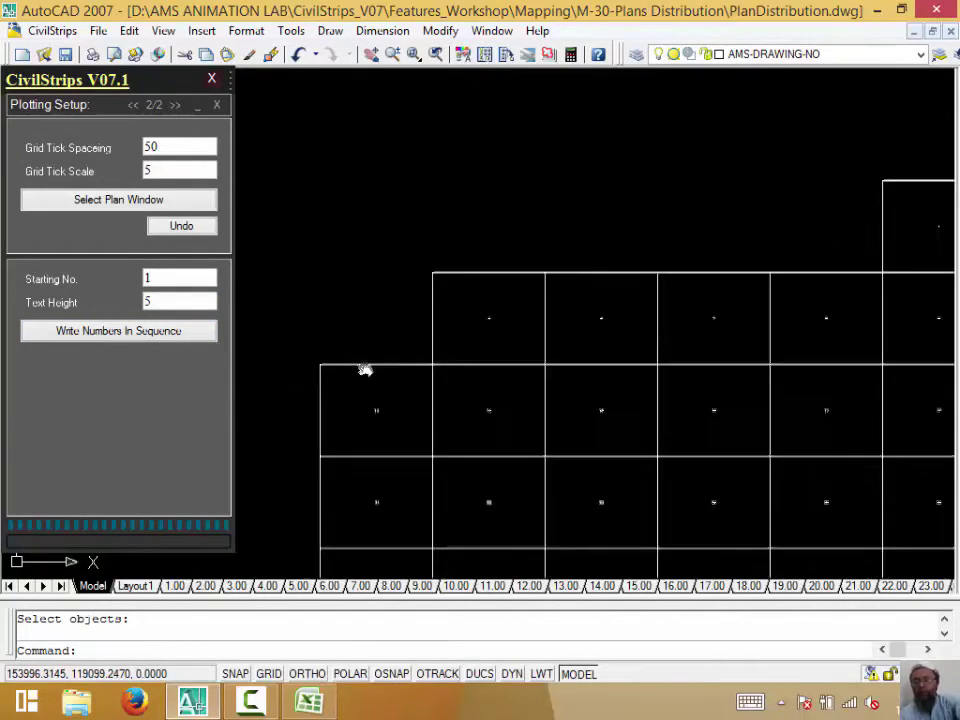
scroll(864, 403, up, 5)
scroll(703, 349, down, 6)
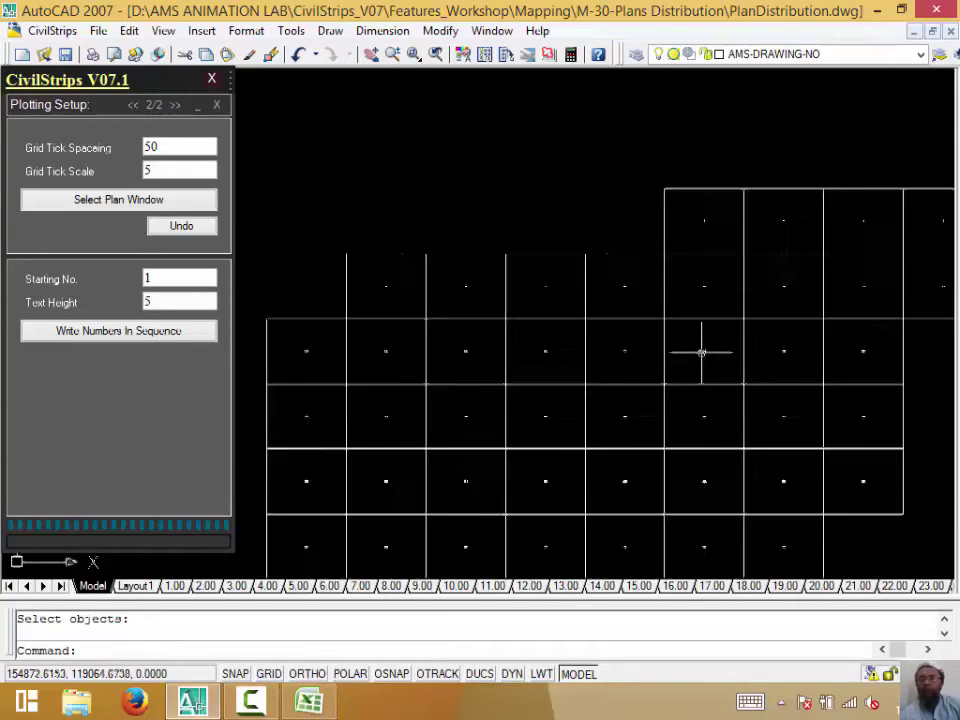
scroll(722, 375, down, 2)
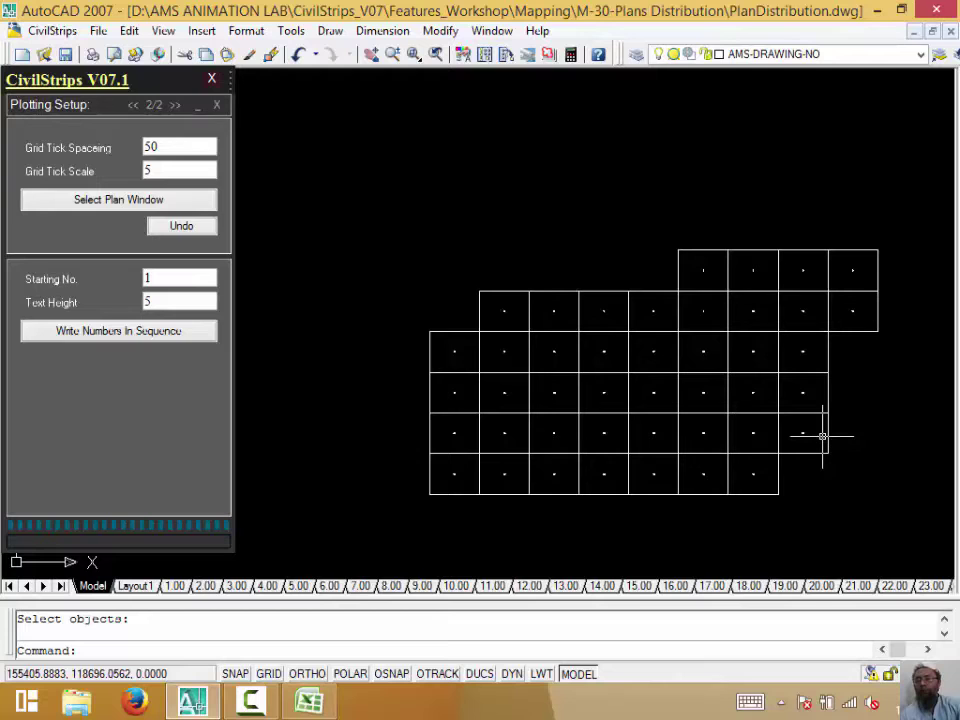
scroll(739, 216, down, 2)
middle_drag(726, 336, 743, 150)
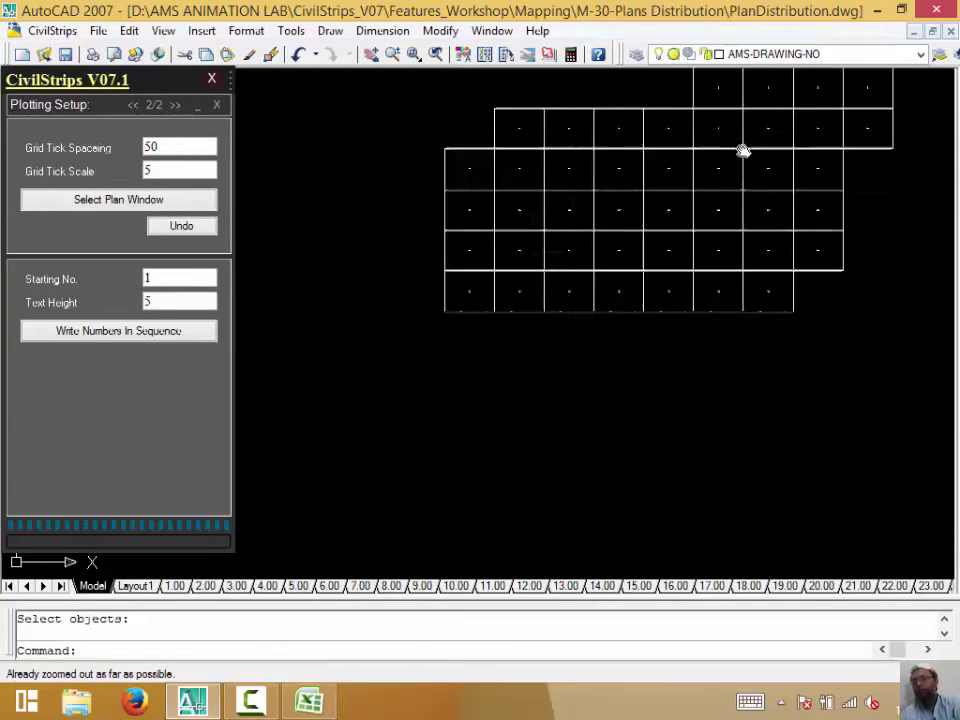
scroll(709, 317, down, 2)
middle_drag(714, 310, 718, 170)
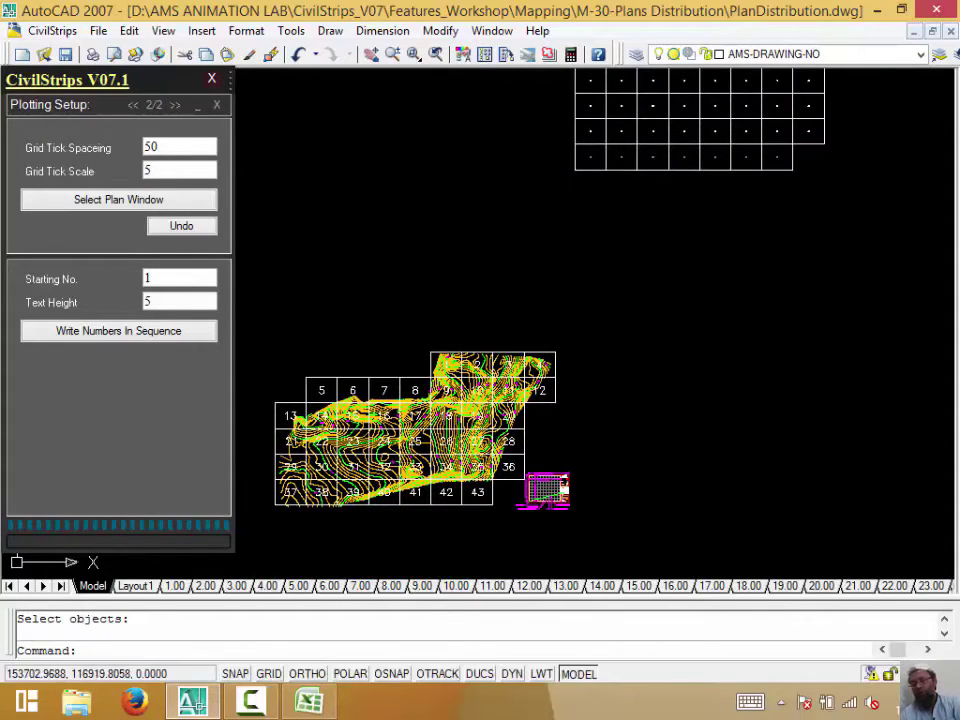
scroll(474, 396, up, 5)
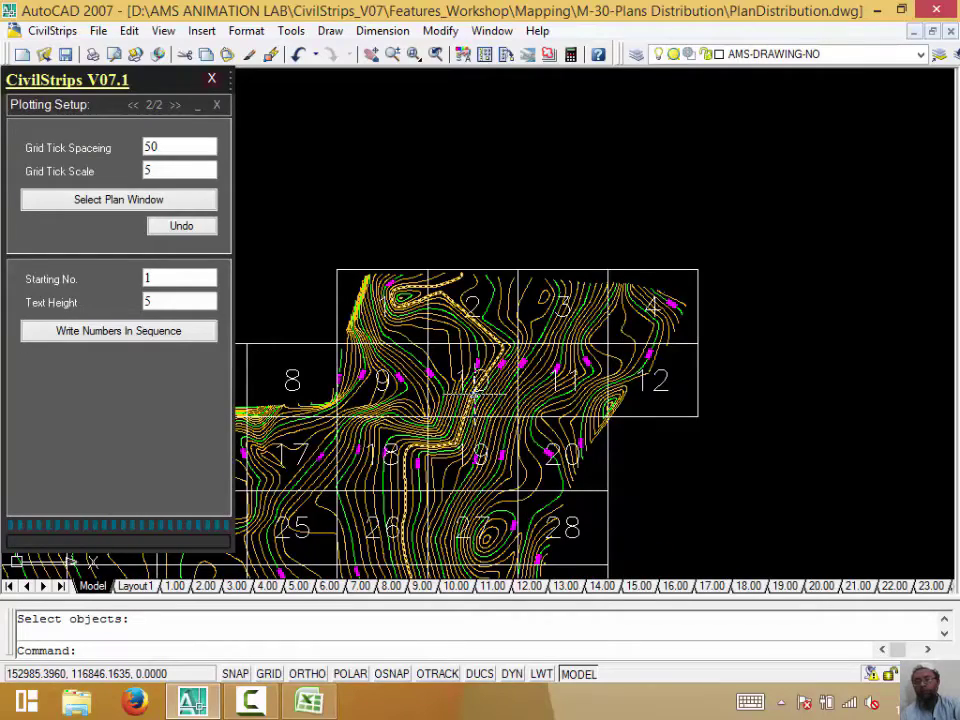
middle_drag(474, 396, 709, 288)
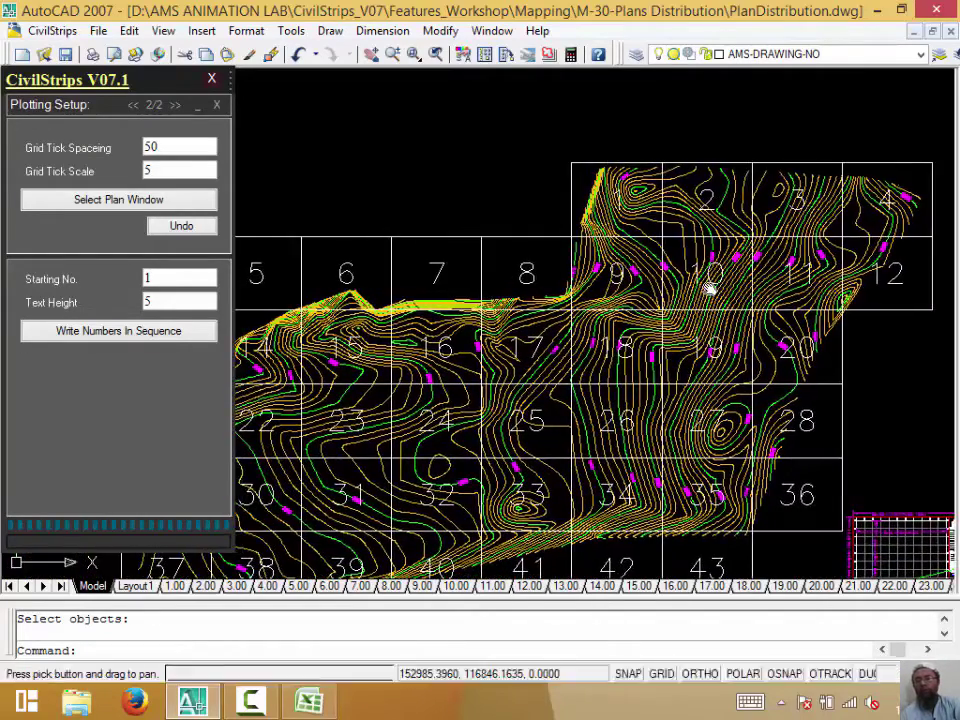
scroll(709, 290, down, 2)
scroll(711, 296, down, 2)
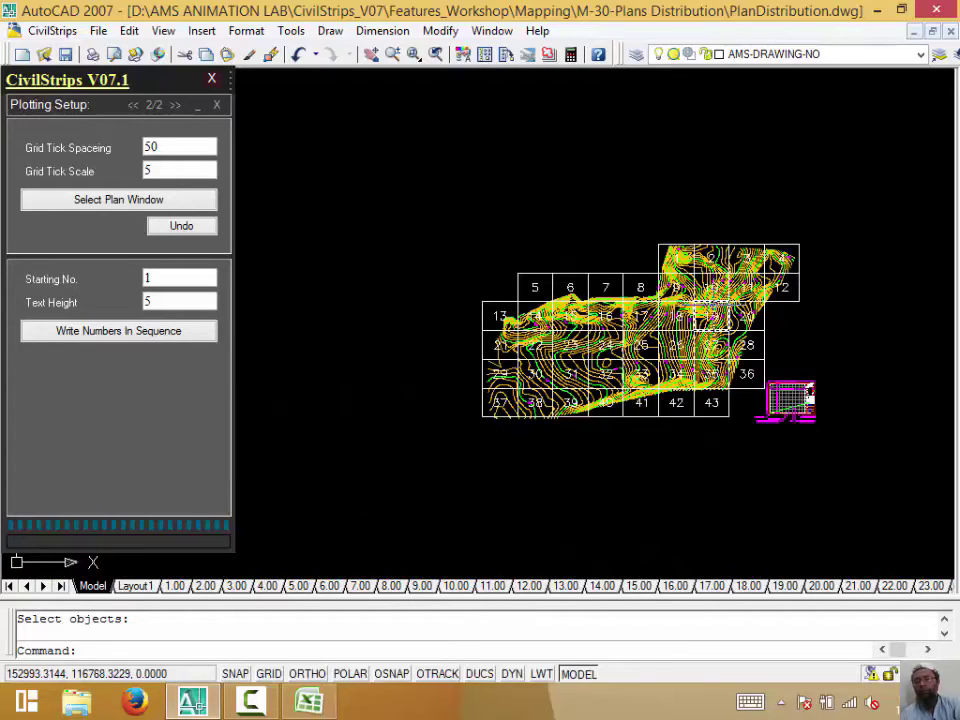